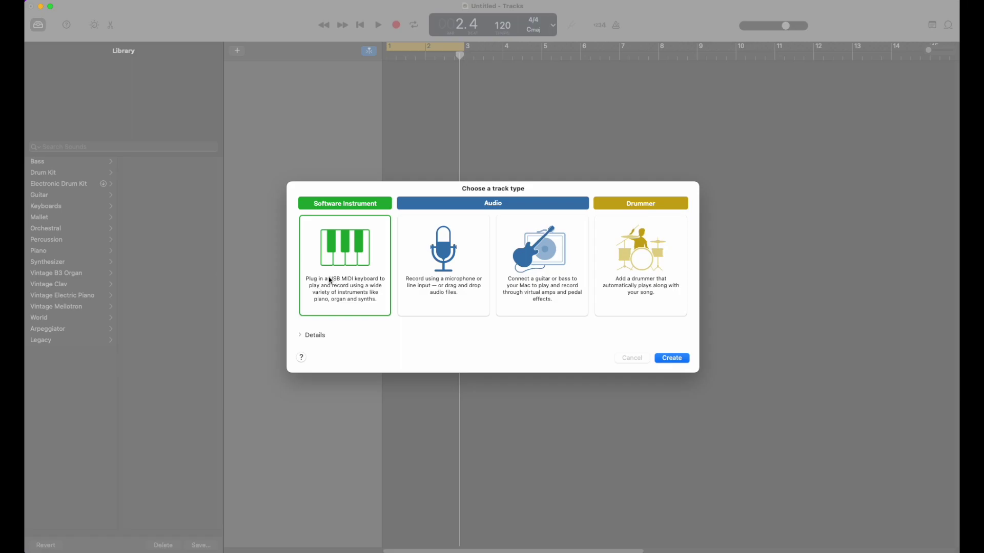
Create a software instrument track with the Steinway Grand Piano sound and turn off the cycle area
click(678, 360)
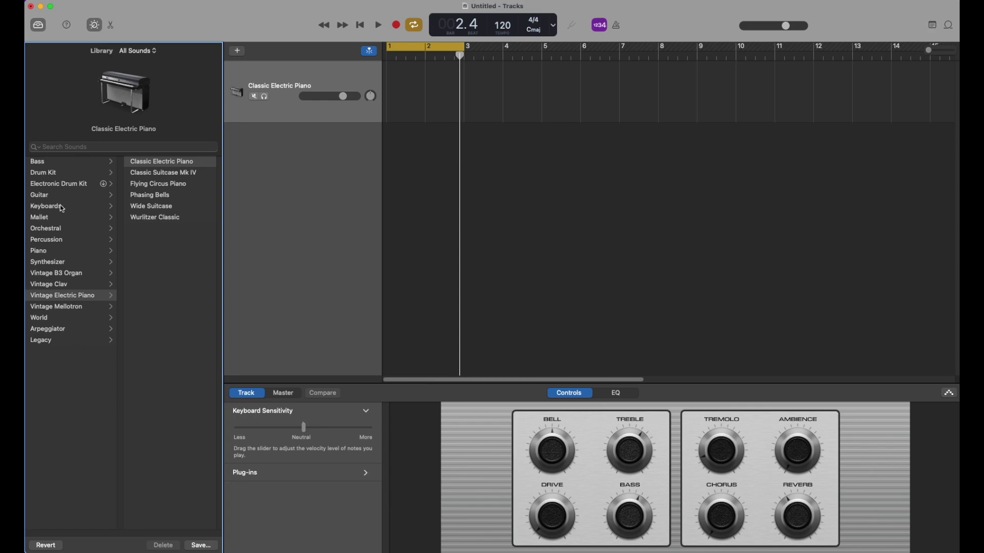
click(33, 252)
click(167, 163)
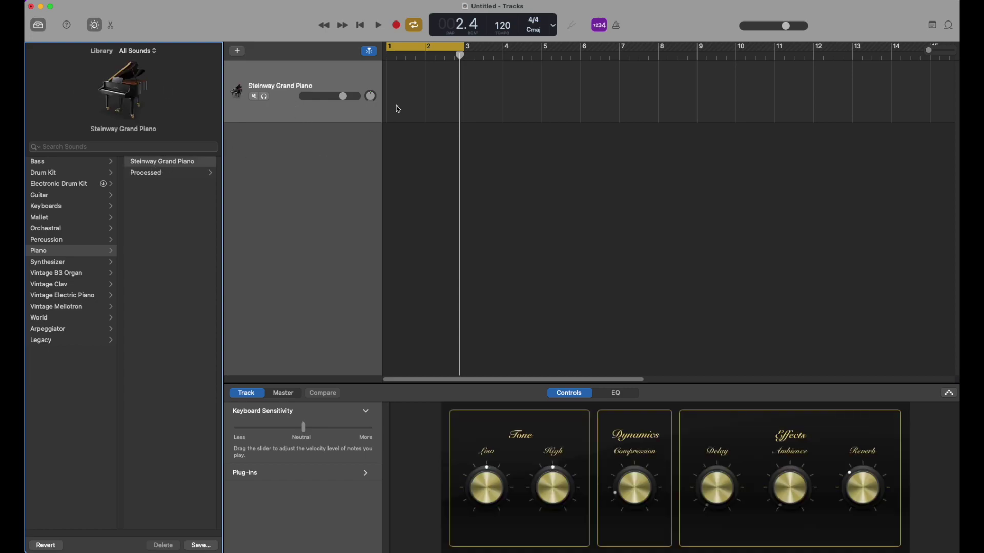
click(416, 46)
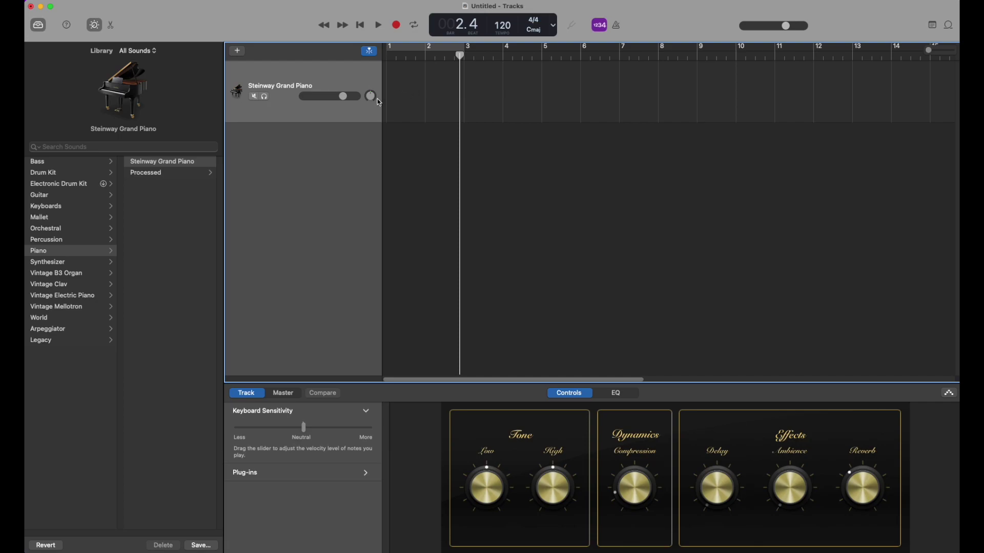
Create a MIDI region at bar 1 of the piano track, open it in the Piano Roll and audition keys
right_click(400, 84)
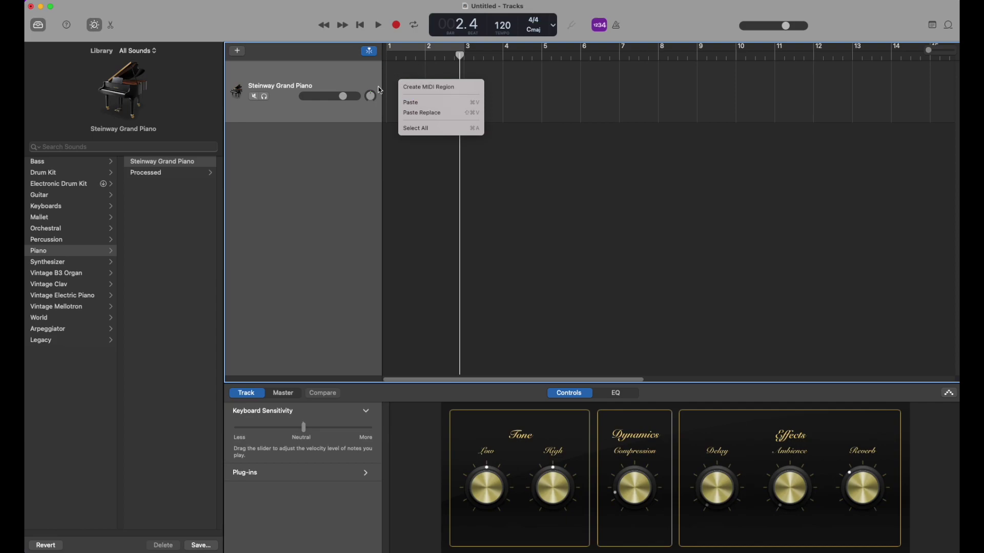
click(449, 90)
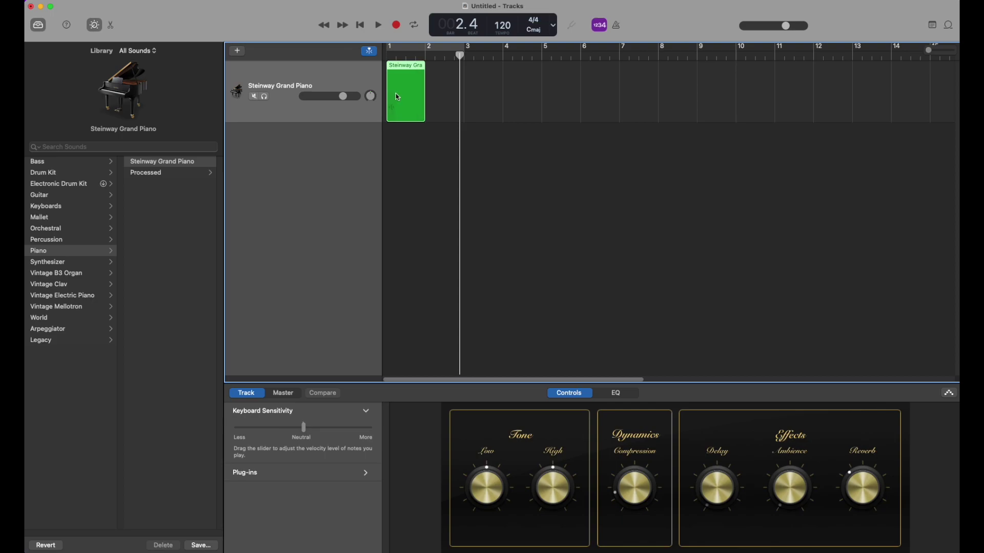
double_click(409, 96)
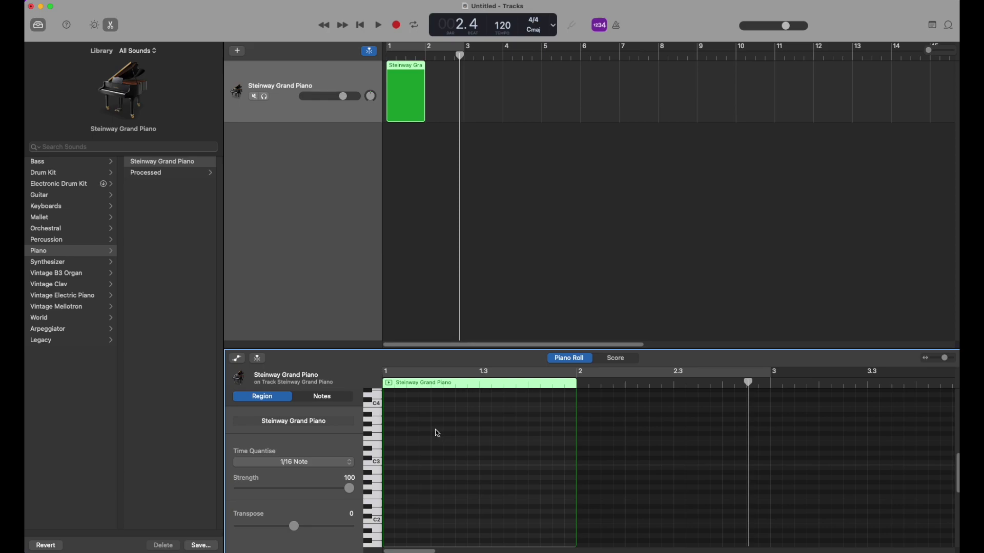
click(379, 465)
click(380, 440)
Switch to PowerPoint, view the theme tune scores on slide 16, and return to GarageBand
key(super+Tab)
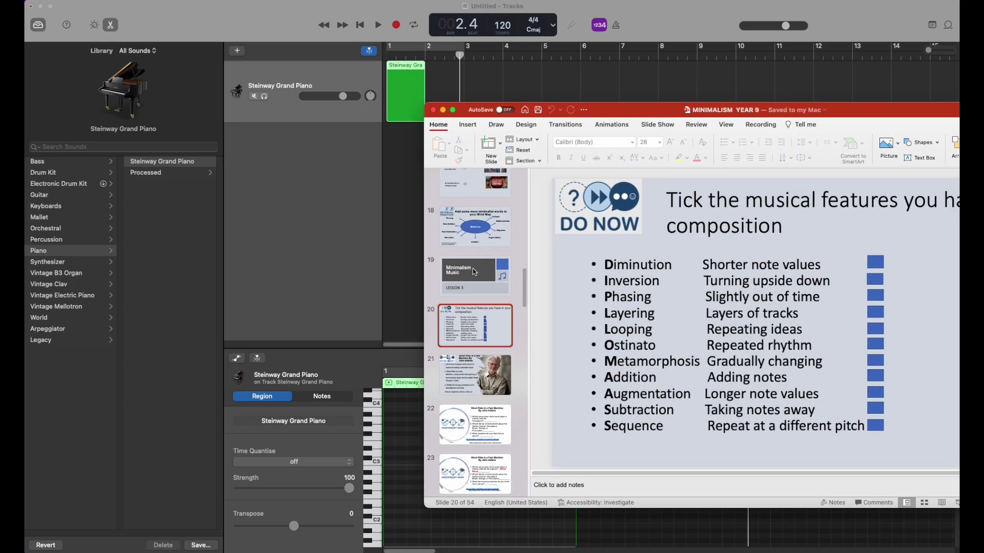
scroll(472, 274, up, 5)
click(475, 365)
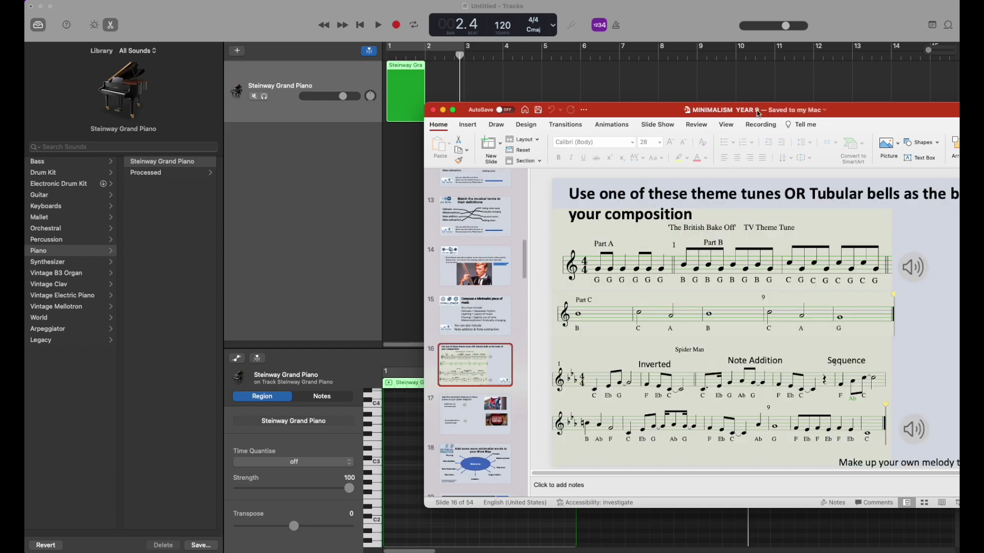
drag(889, 112, 802, 106)
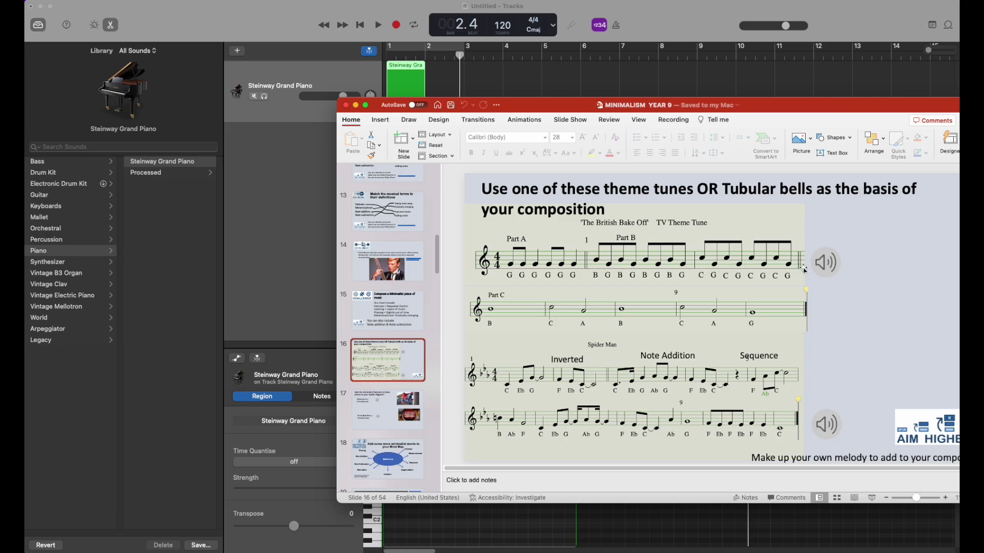
click(673, 21)
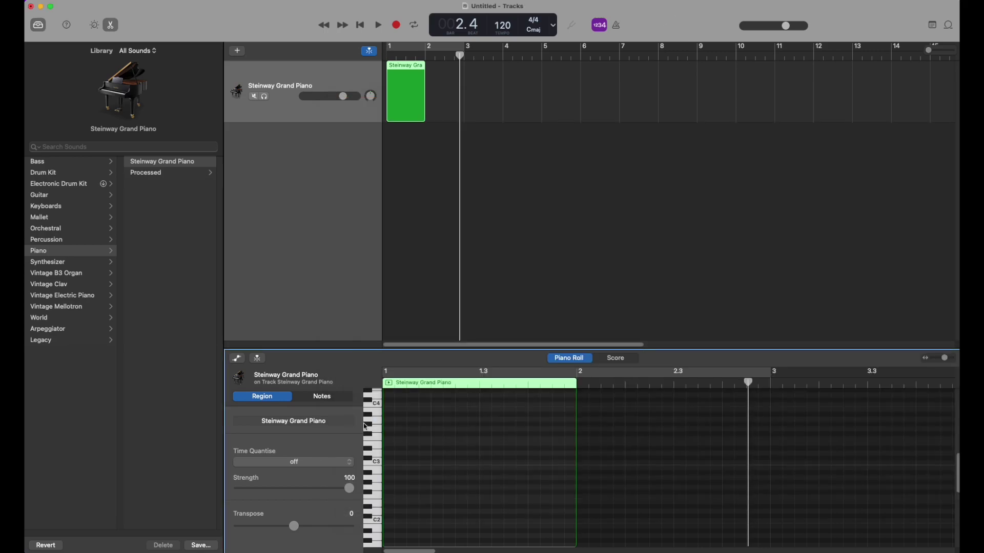
Enter eight evenly spaced short notes across bar 1 of the piano region, alternating B3 and G3
click(379, 464)
click(379, 466)
click(380, 425)
click(378, 415)
click(391, 411)
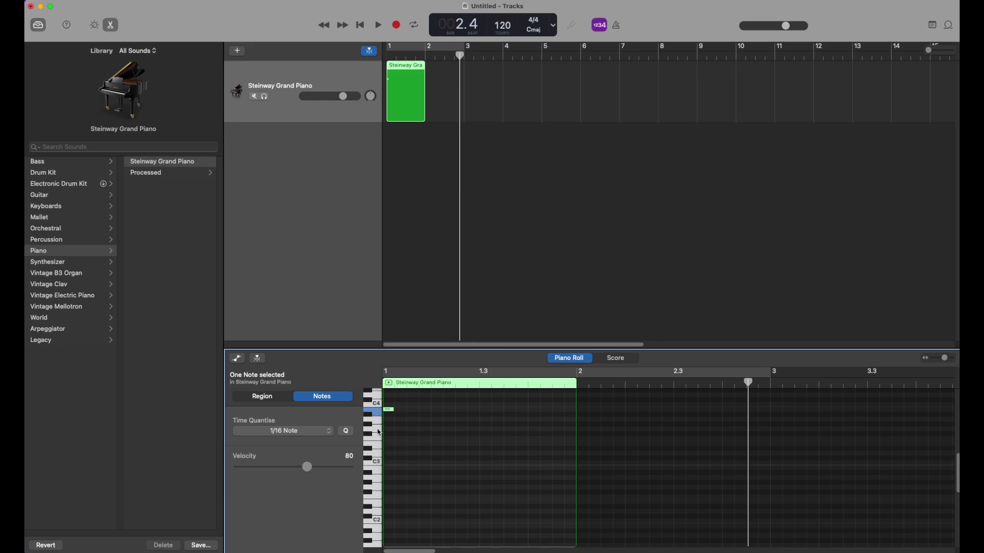
super+click(413, 429)
click(437, 410)
click(460, 429)
click(485, 410)
click(507, 429)
click(535, 410)
click(557, 425)
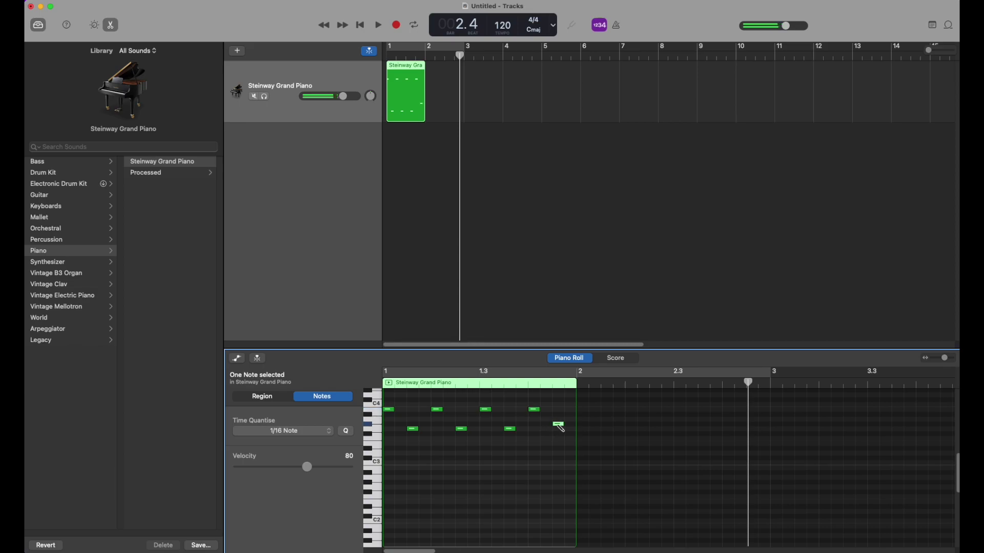
drag(562, 428, 562, 433)
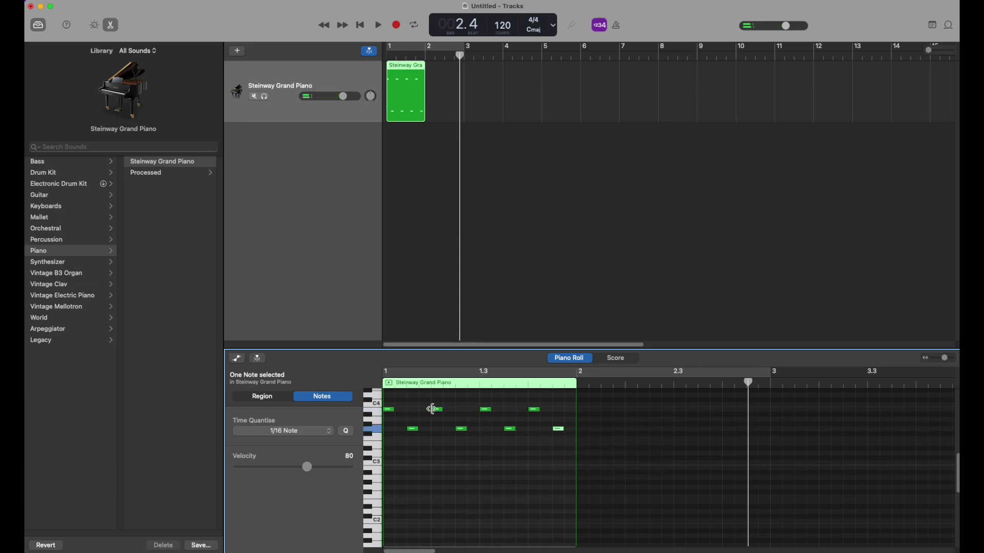
Check the theme tune score in PowerPoint again, return to GarageBand and extend the piano region to the start of bar 3
key(super+Tab)
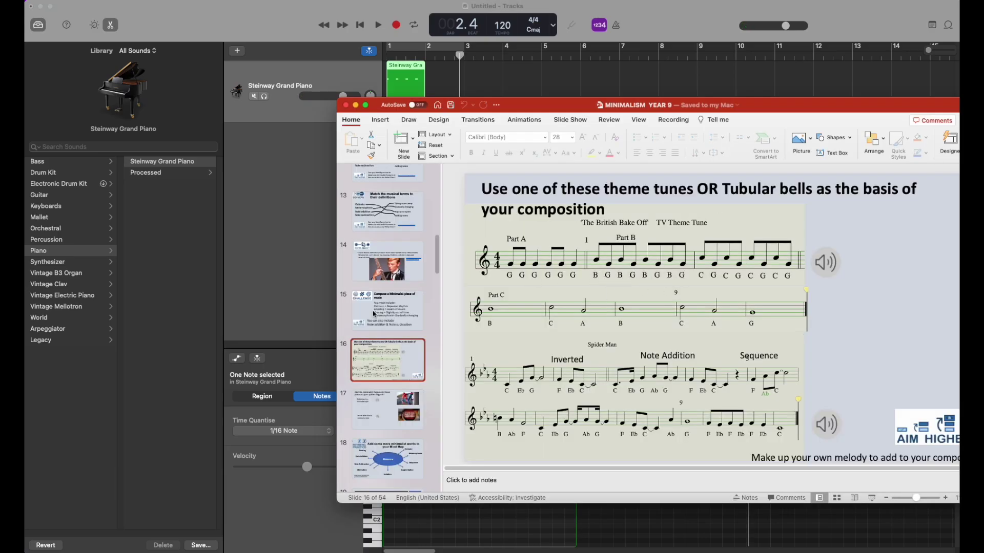
click(311, 274)
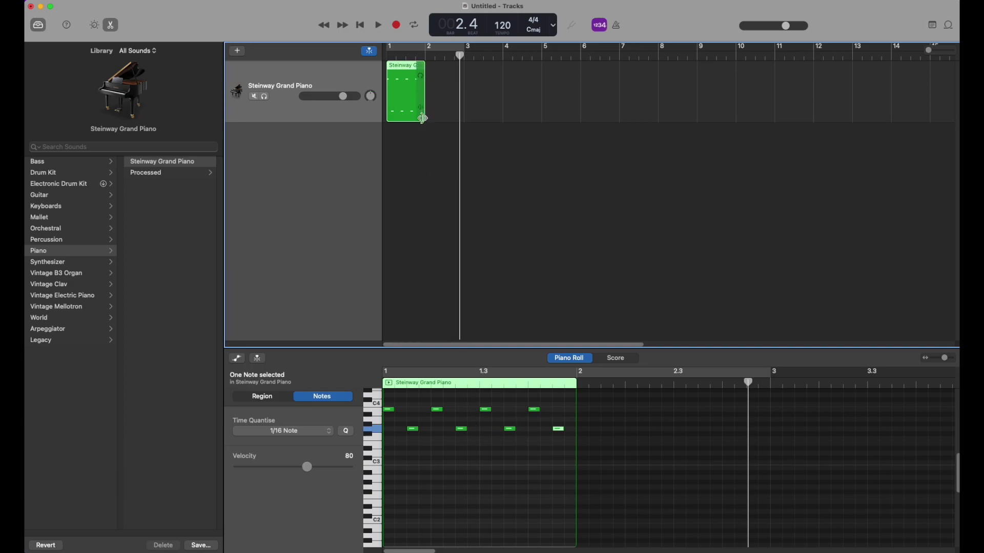
drag(423, 118, 464, 56)
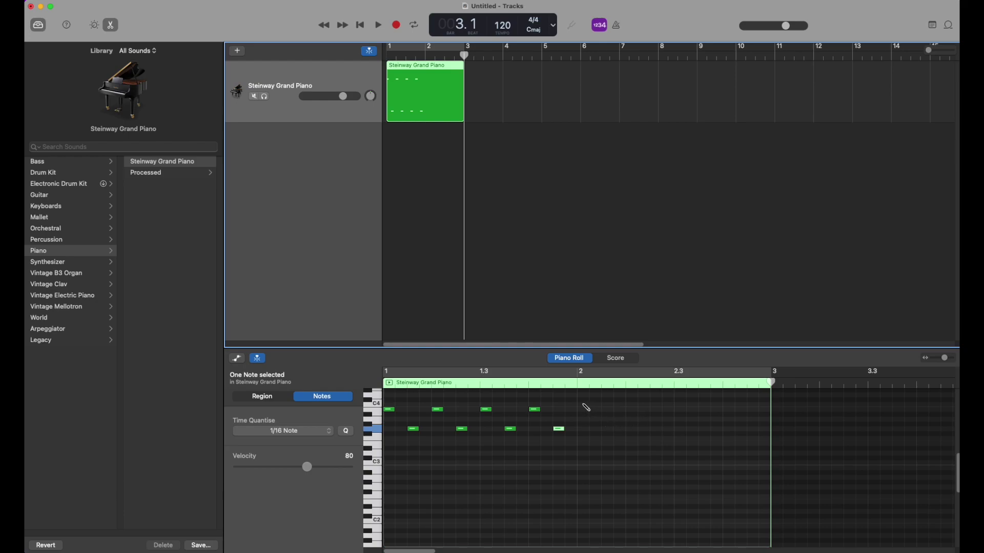
Enter eight evenly spaced short notes across bar 2 of the piano region, alternating C4 and G3
click(584, 405)
click(609, 429)
click(633, 405)
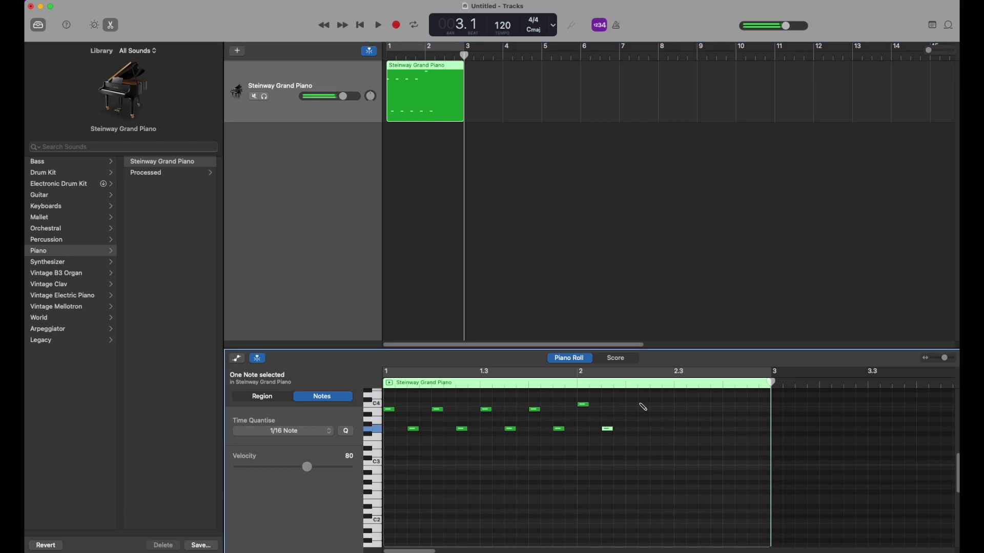
click(657, 428)
click(682, 405)
click(706, 429)
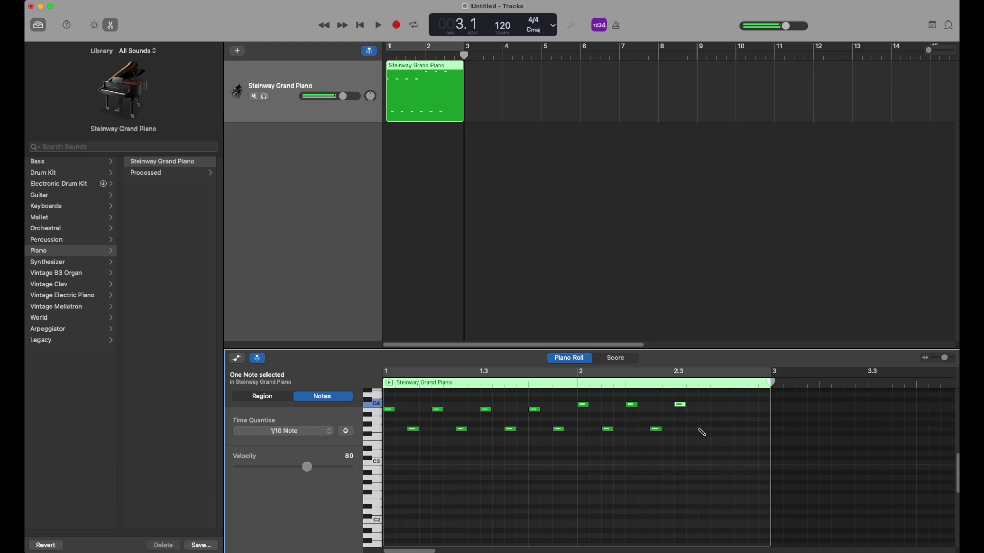
click(731, 405)
click(754, 429)
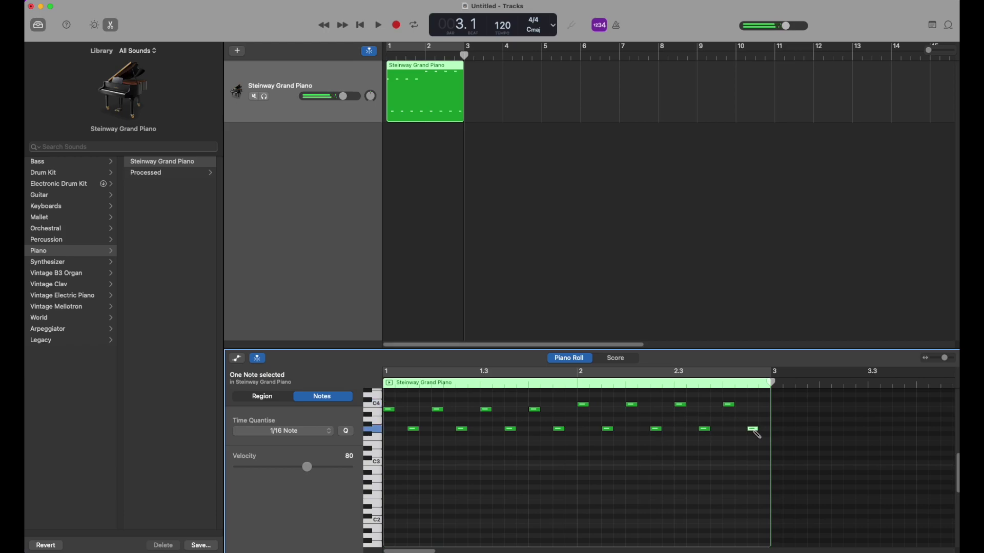
scroll(614, 418, up, 1)
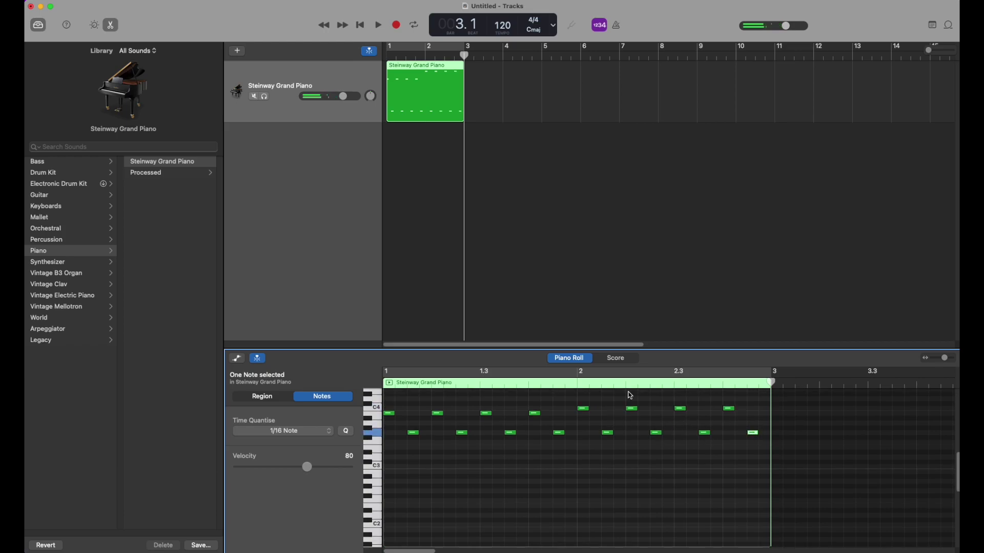
click(586, 469)
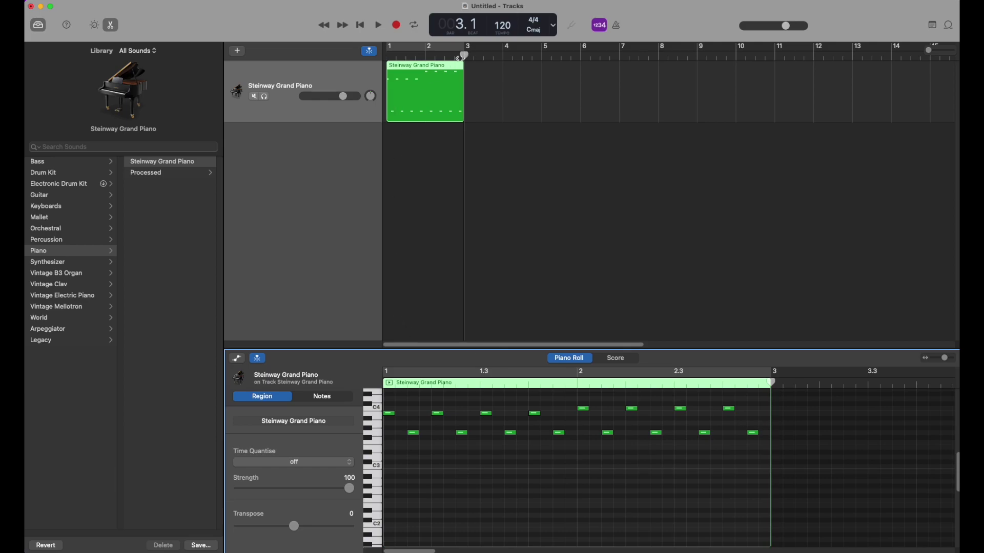
Play back the two-bar piano region from the beginning and return the playhead to bar 1
click(458, 54)
key(Return)
key(space)
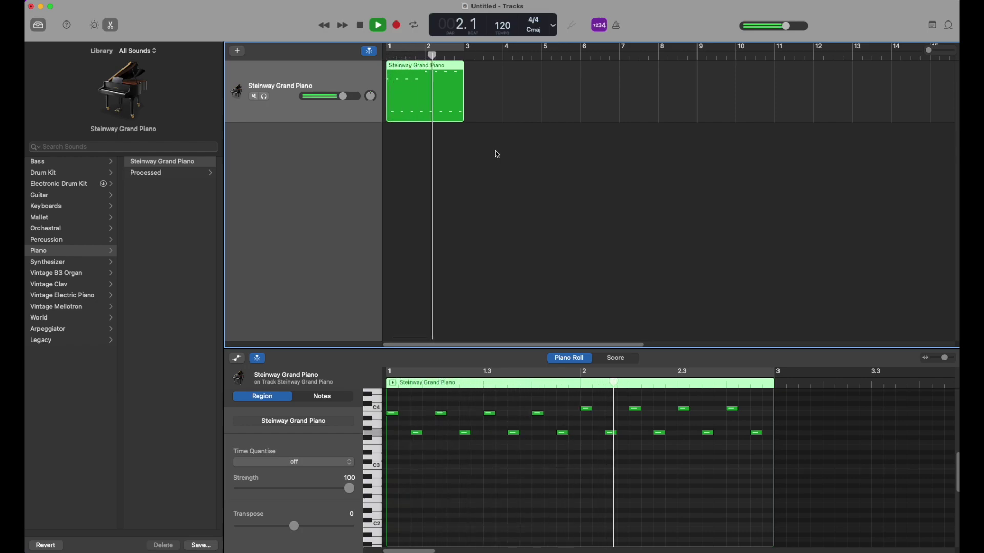
click(395, 50)
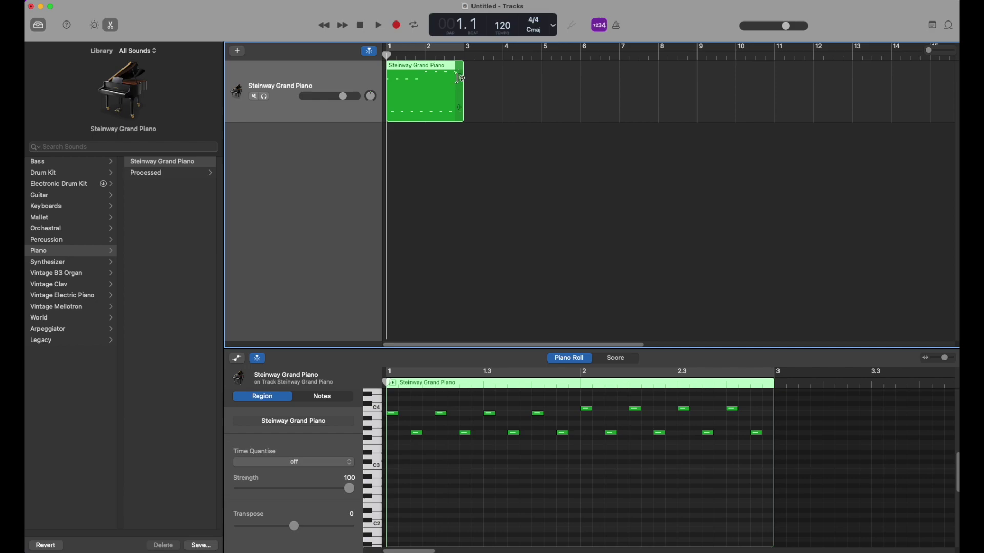
Loop the piano region up to bar 13 and play back the start of the repeated pattern
drag(463, 77, 853, 68)
key(space)
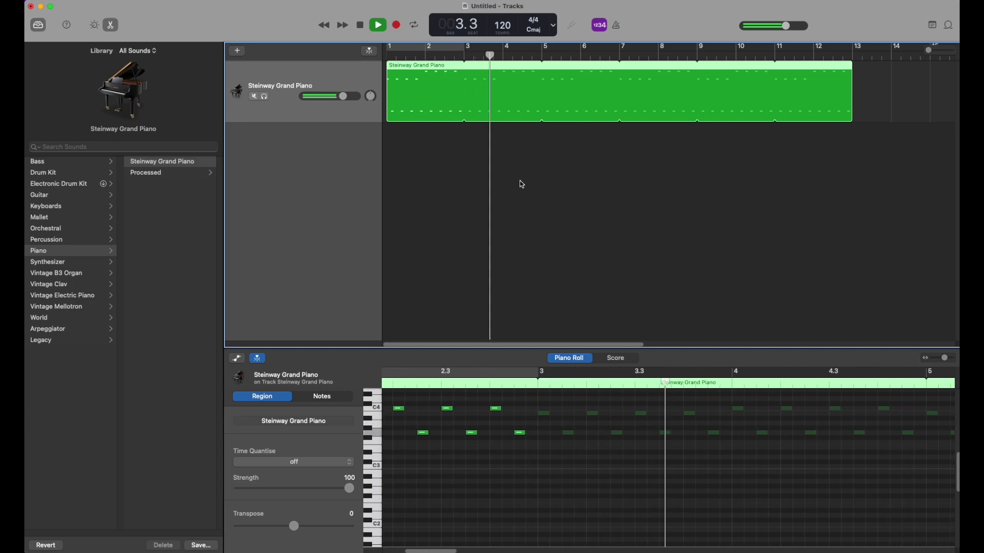
key(space)
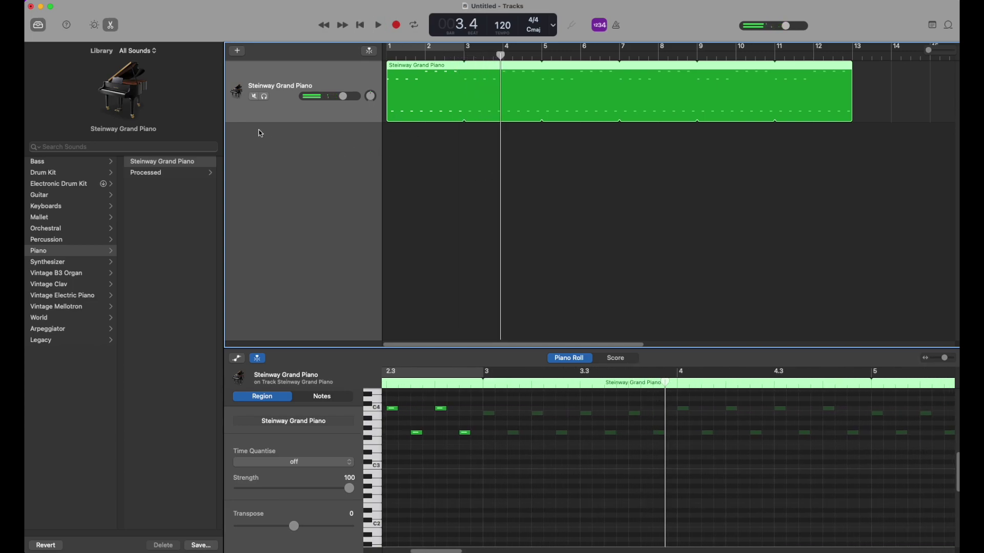
Add a second software instrument track and assign it the String Ensemble sound from the orchestral strings
click(237, 50)
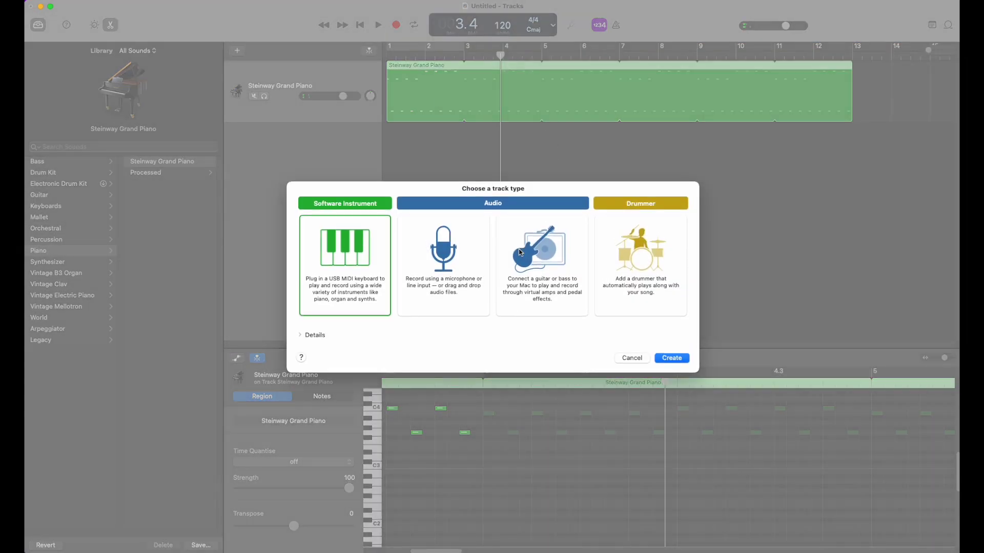
click(620, 359)
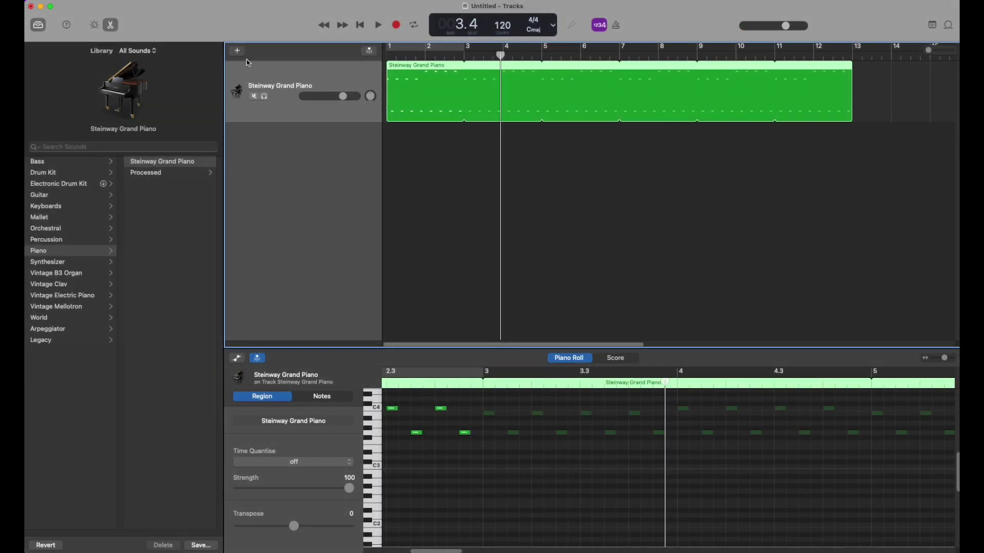
click(237, 50)
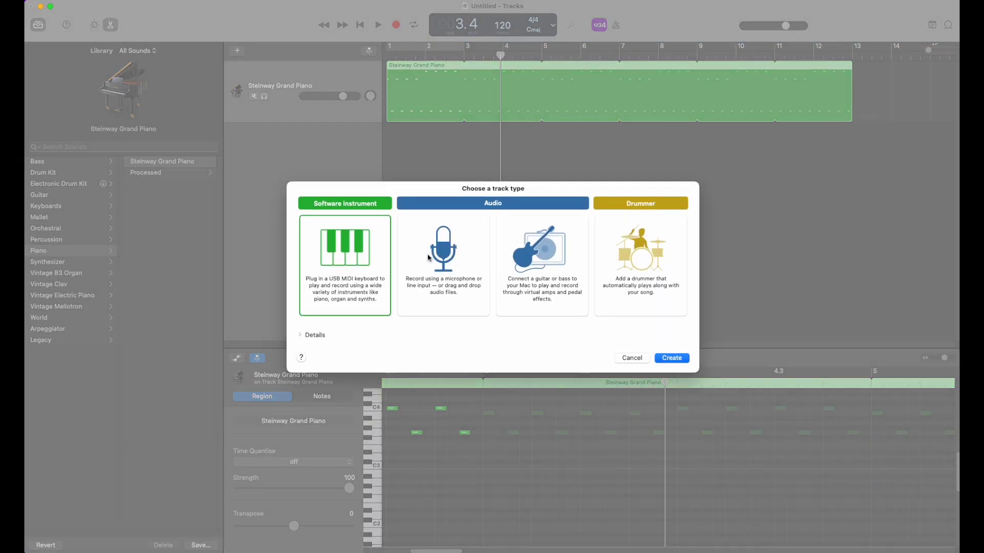
double_click(358, 266)
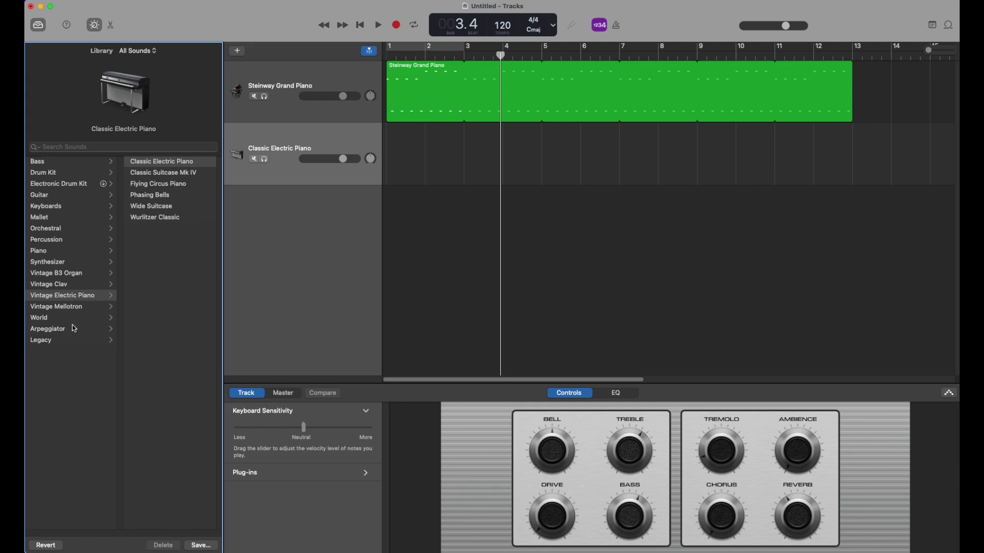
click(63, 230)
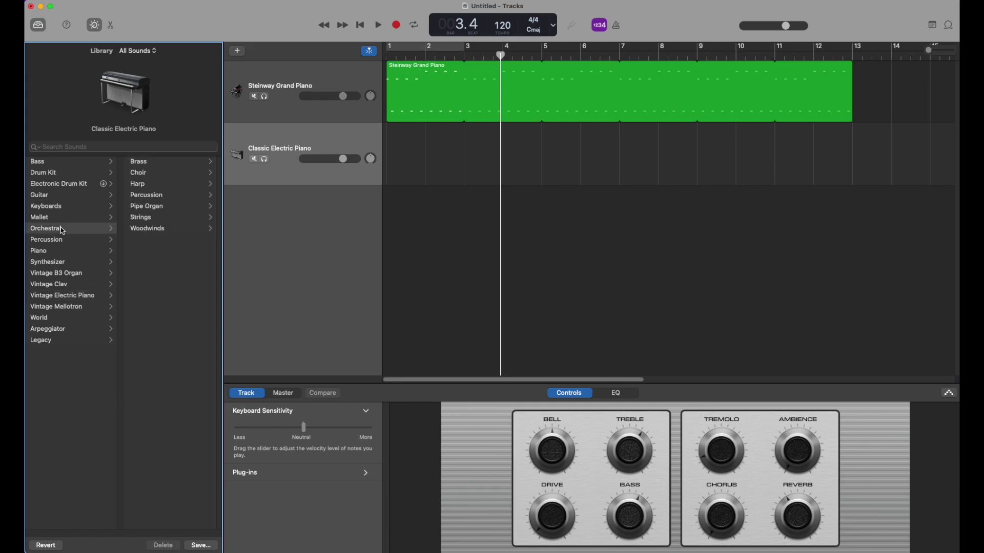
click(159, 220)
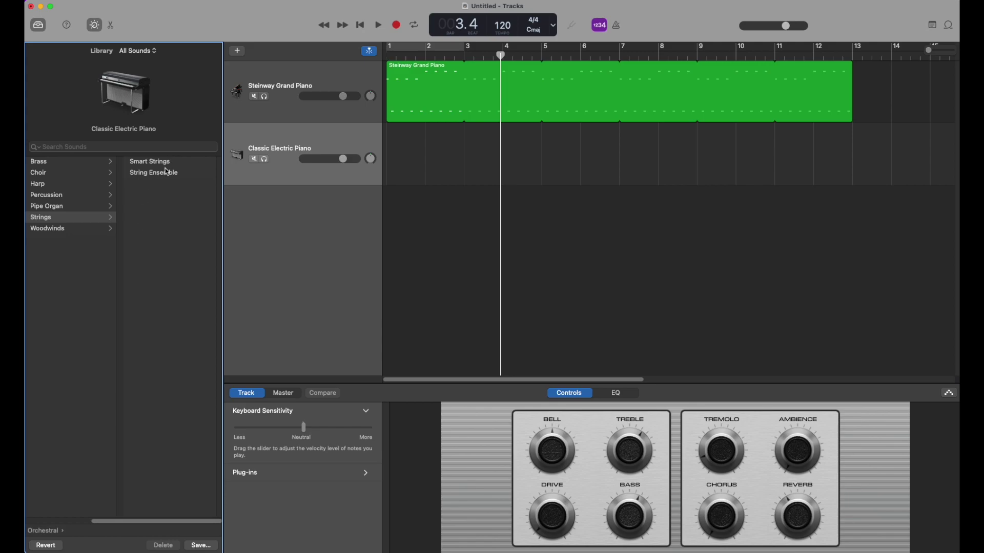
click(171, 174)
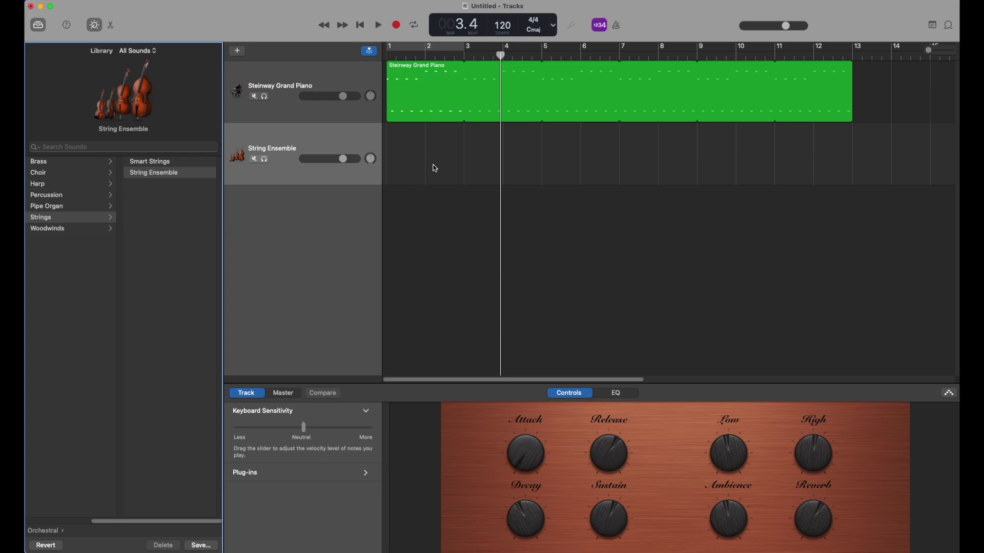
Create a one-bar MIDI region at bar 1 of the String Ensemble track and open it in the piano roll
right_click(406, 142)
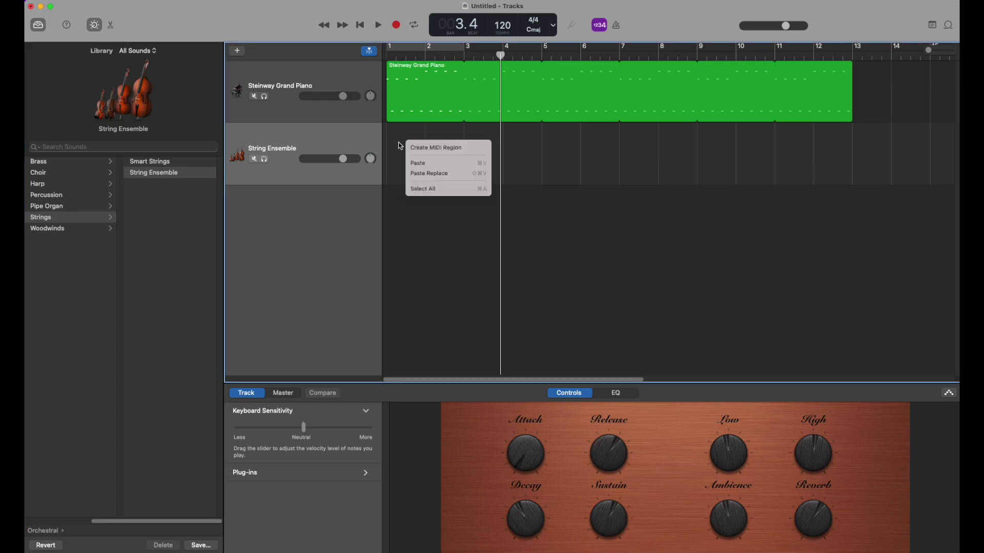
click(457, 151)
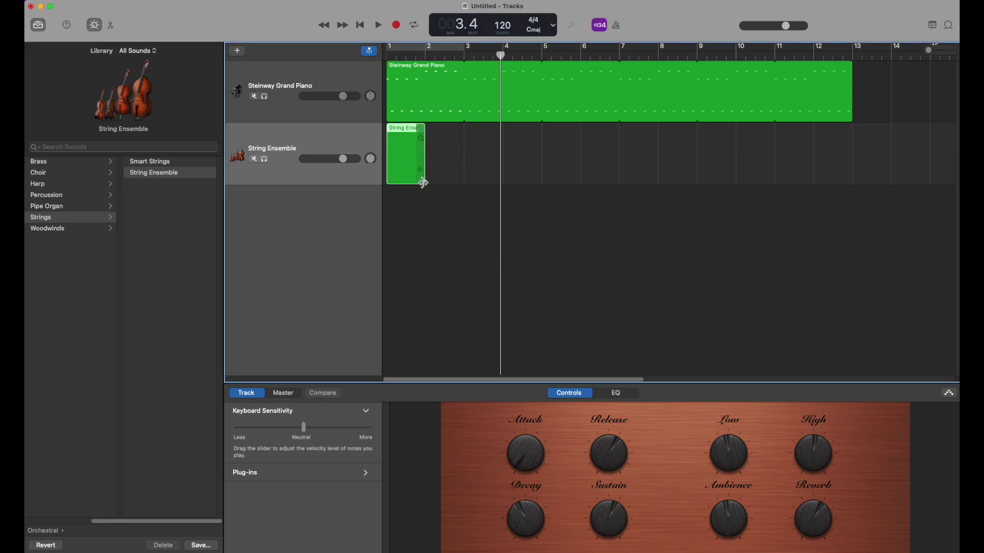
double_click(408, 158)
right_click(444, 493)
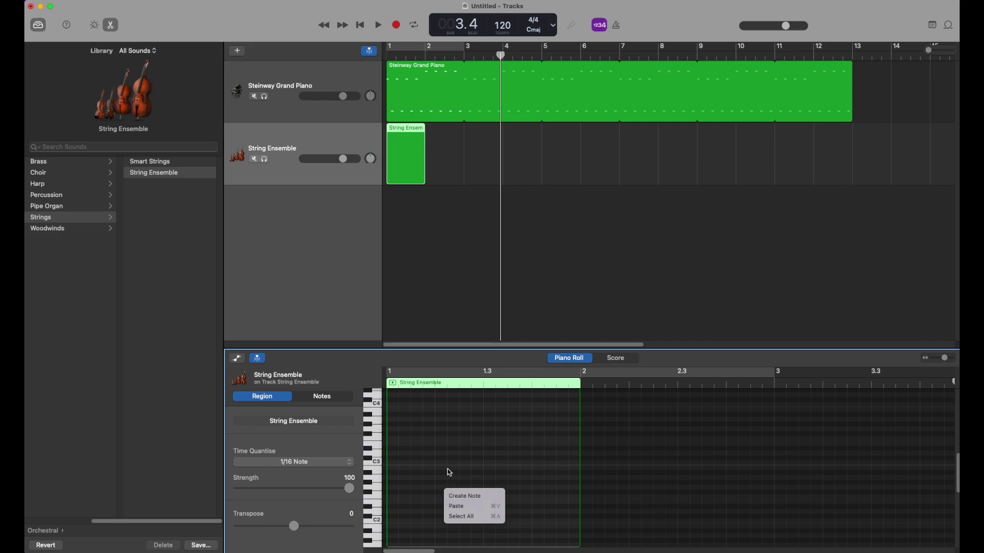
click(415, 460)
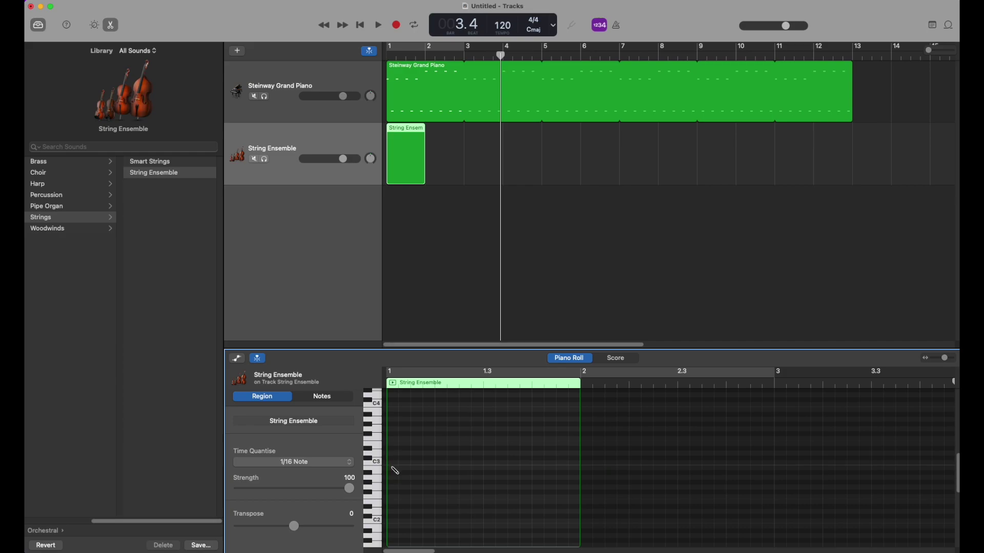
Fill bar 1 of the string region with two consecutive half-bar notes, D3 followed by E3
click(379, 473)
super+click(395, 454)
drag(397, 456, 484, 457)
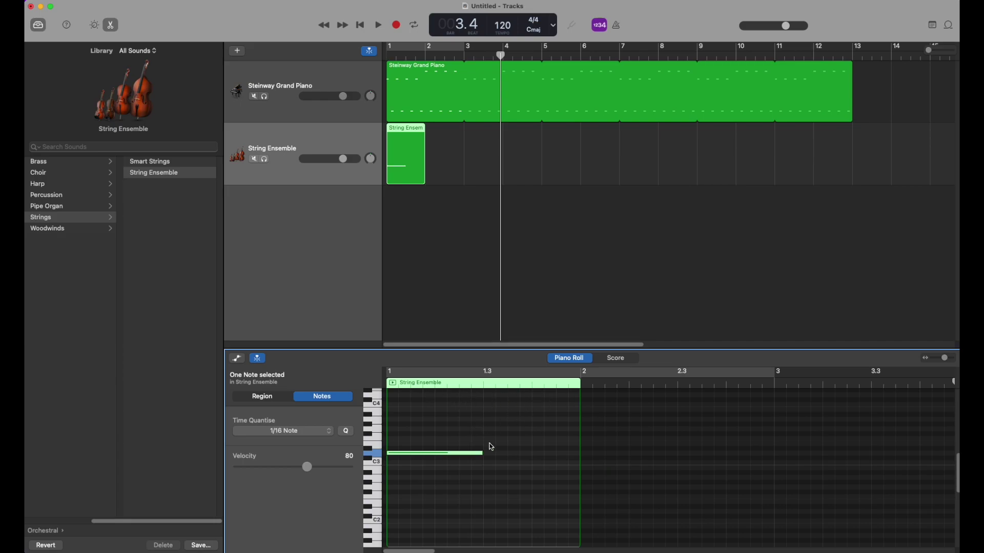
click(408, 455)
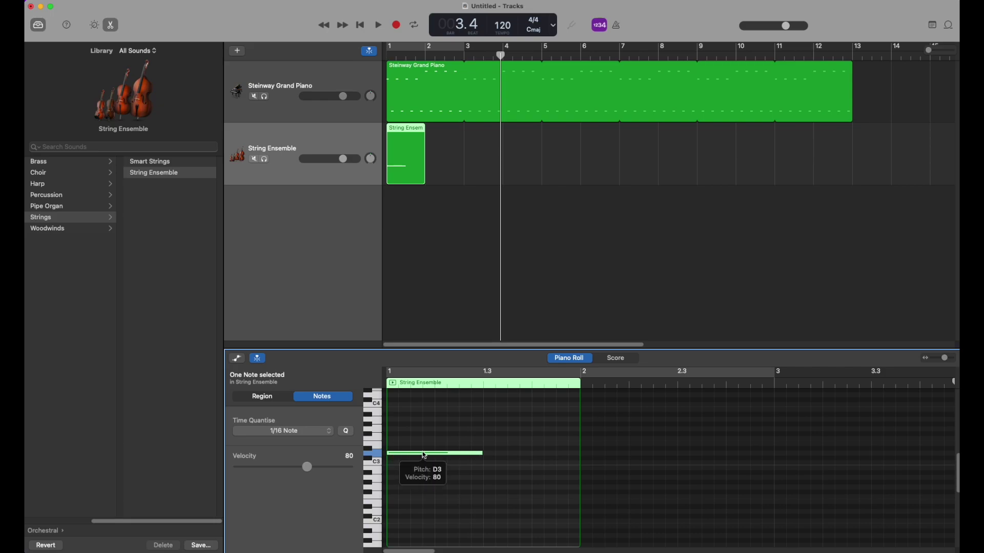
click(487, 446)
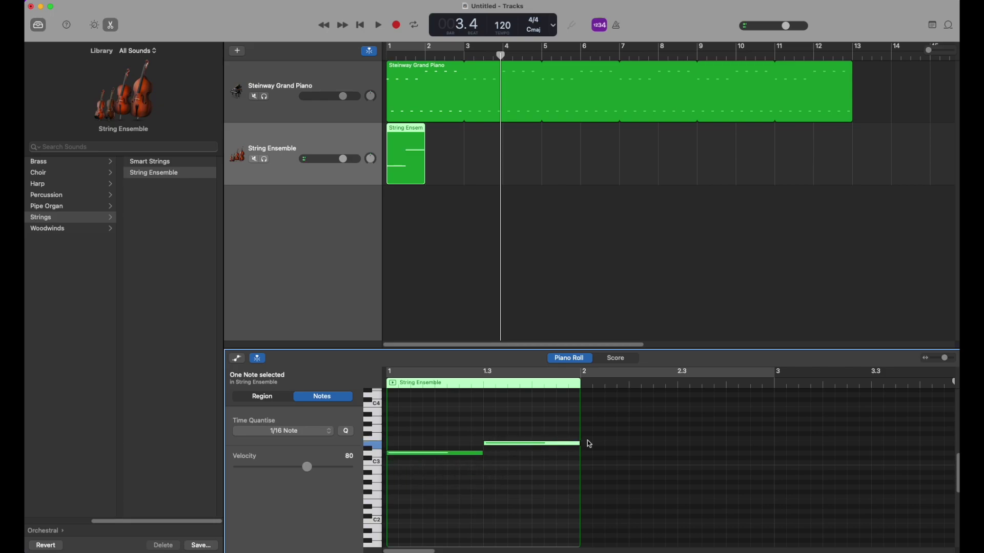
click(564, 444)
drag(565, 444, 578, 444)
Extend the string region to two bars and enter a sustained B2 note lasting all of bar 2
drag(425, 183, 451, 185)
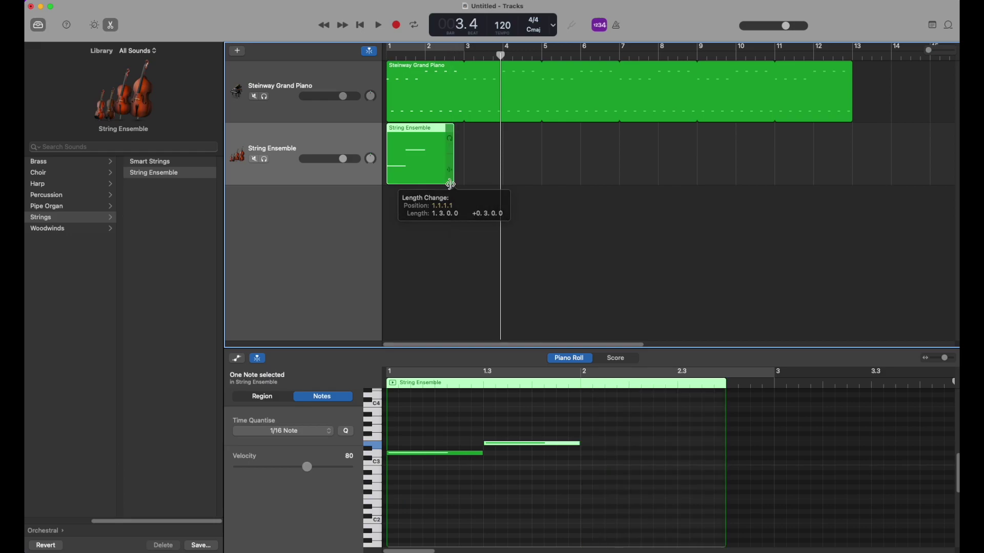
click(452, 57)
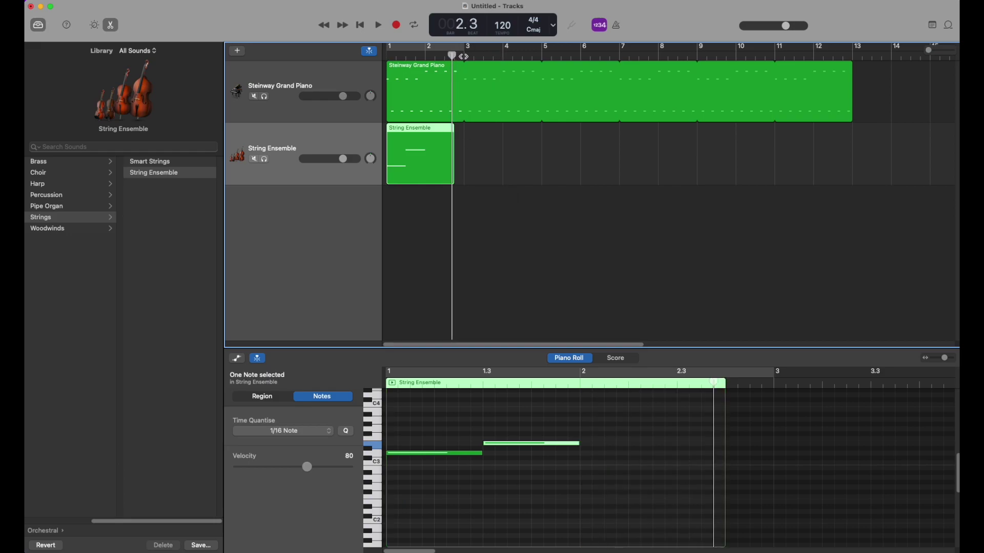
drag(453, 180, 464, 181)
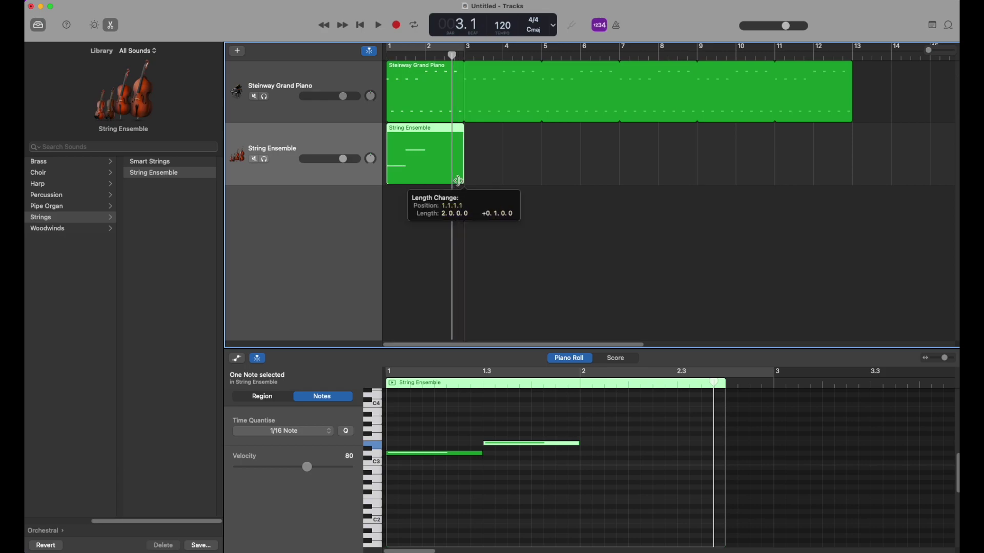
drag(466, 132, 464, 131)
key(space)
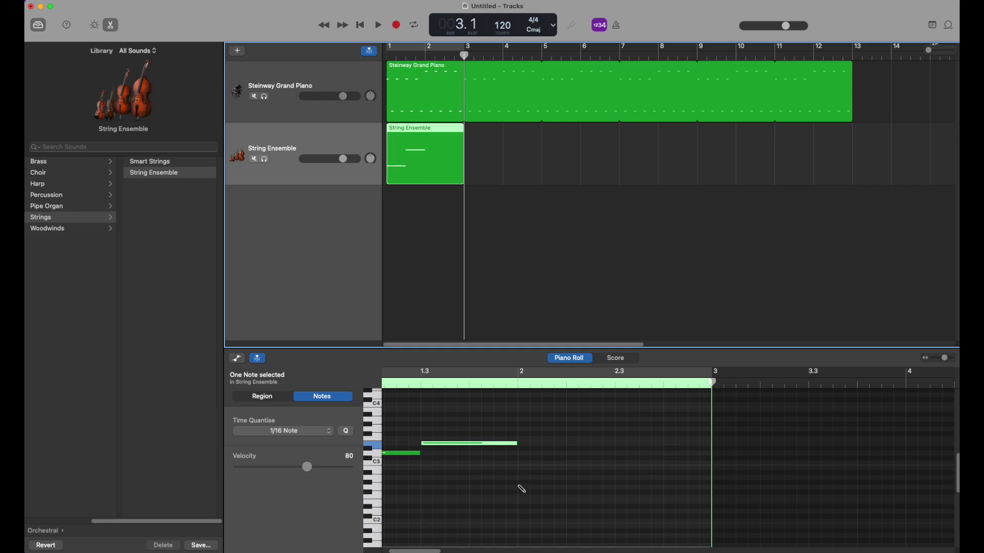
click(522, 469)
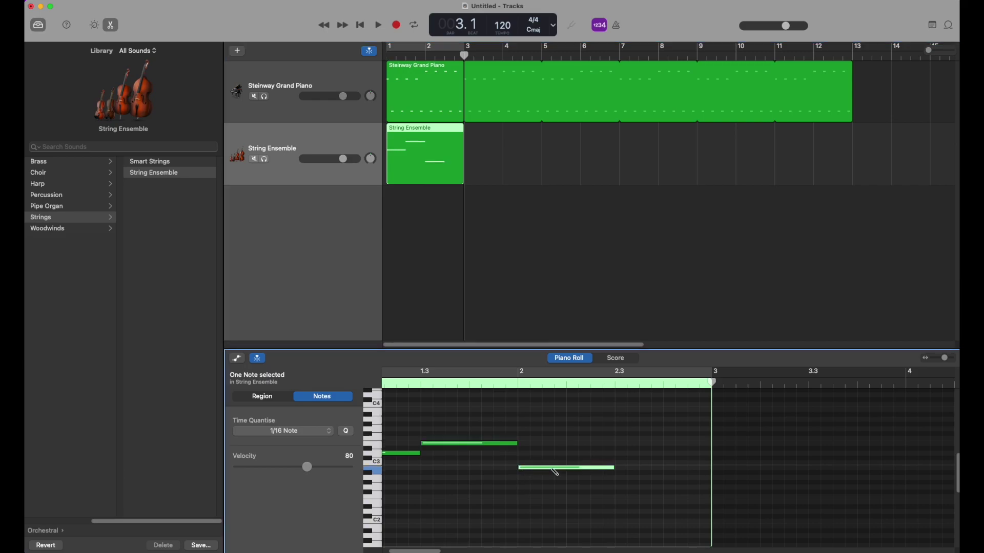
drag(615, 468, 710, 468)
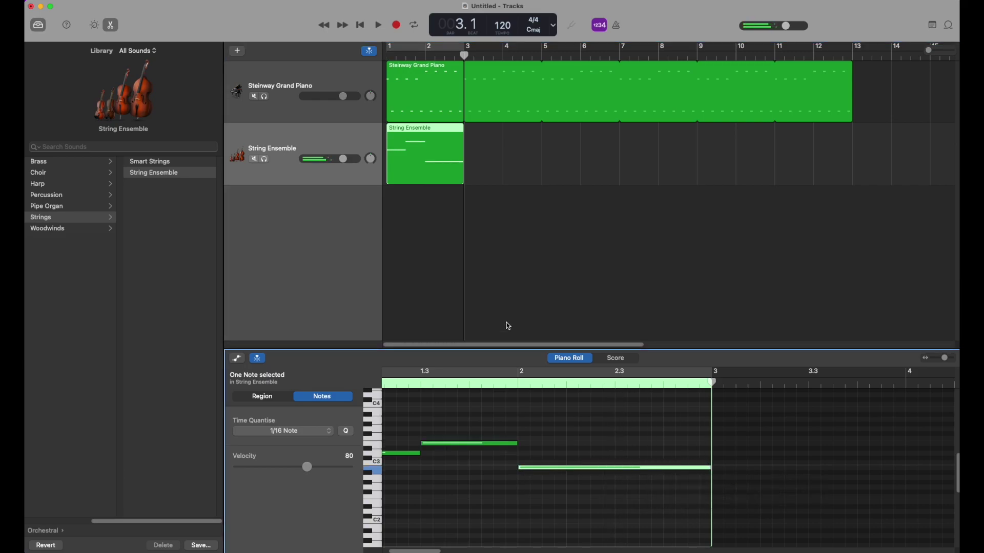
Play back the two-bar string phrase together with the piano pattern from bar 1
click(418, 54)
key(Return)
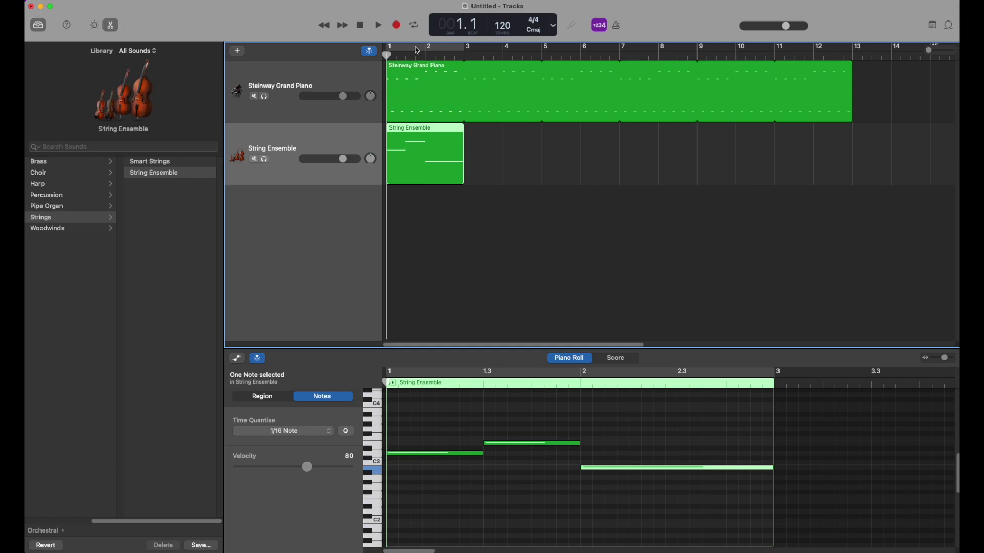
key(space)
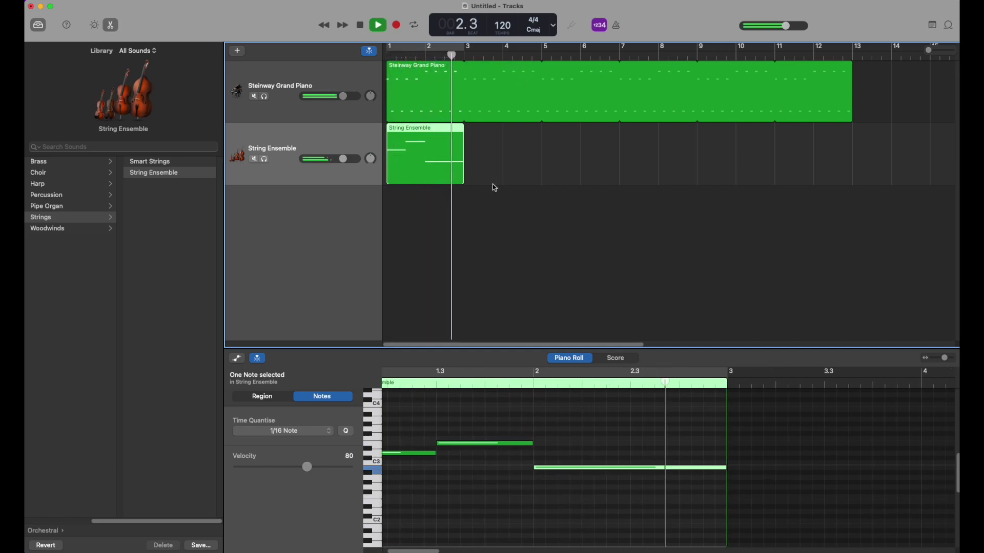
key(space)
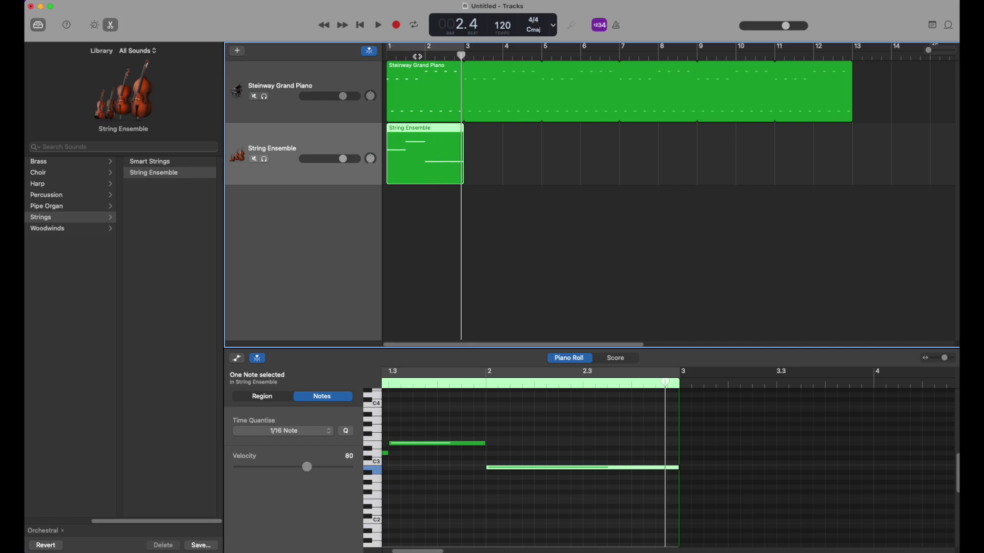
Return the playhead to bar 1 and loop the String Ensemble region up to bar 13
key(Return)
key(space)
drag(461, 132, 815, 202)
Add a third software instrument track and assign it the Marimba sound from the Mallet category
click(240, 51)
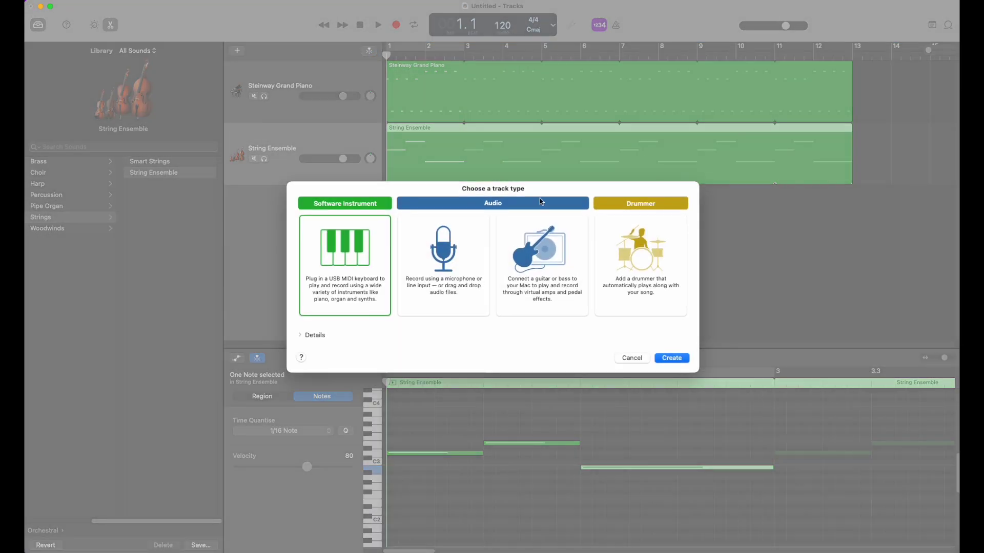
click(671, 361)
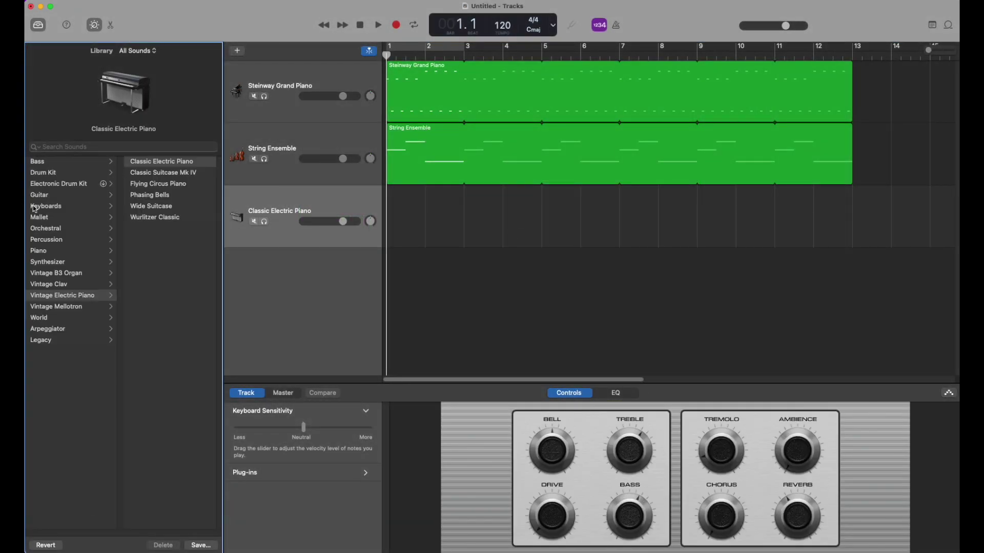
click(63, 221)
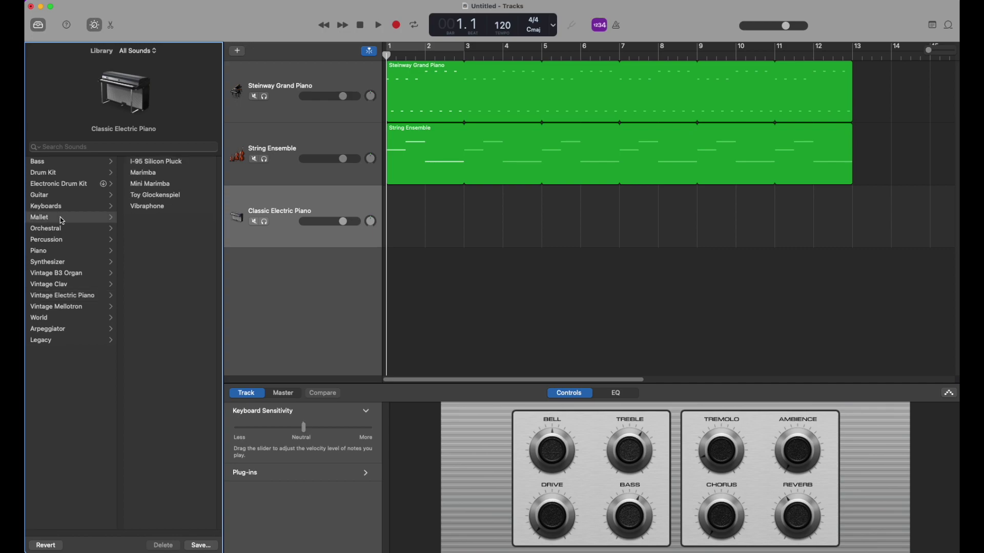
click(156, 175)
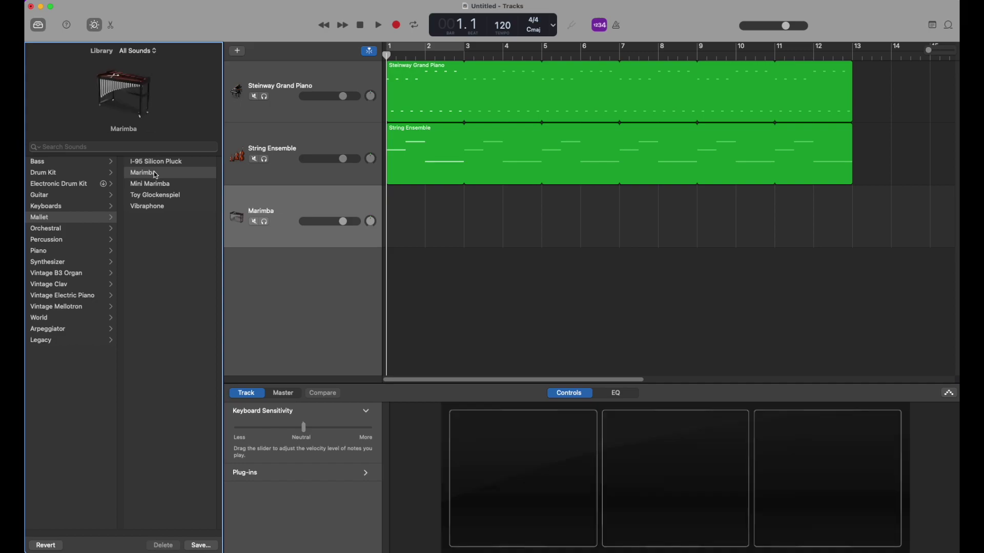
Create a one-bar MIDI region at bar 1 of the Marimba track and open it in the piano roll
right_click(410, 213)
click(438, 224)
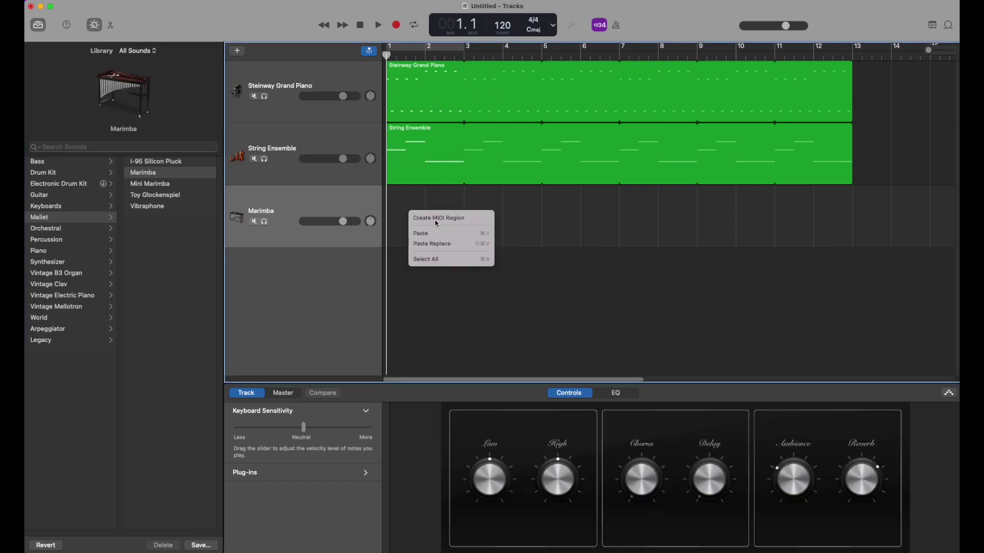
double_click(409, 218)
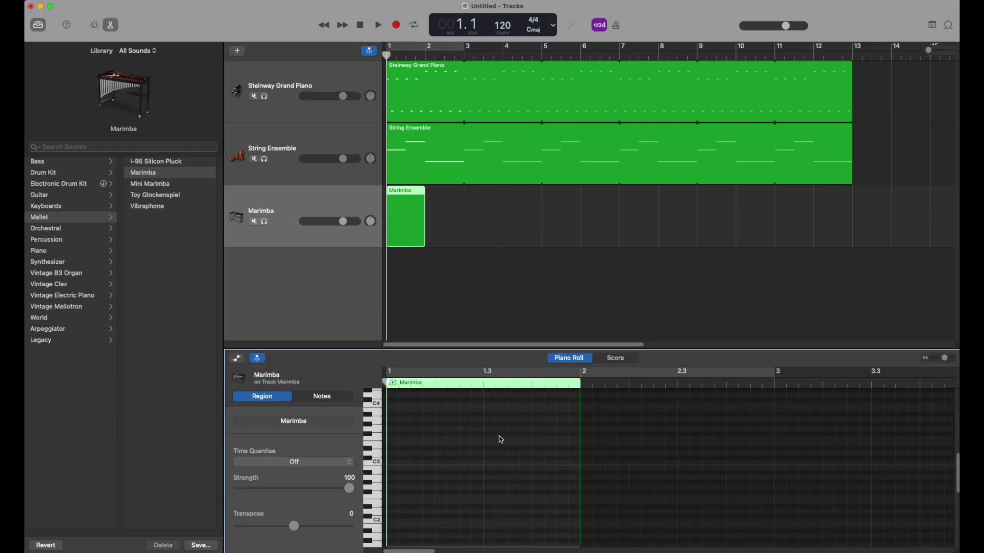
Audition marimba pitches around C4 to C5 and enter a sixteenth-note G4 at the start of the region
scroll(423, 450, up, 1)
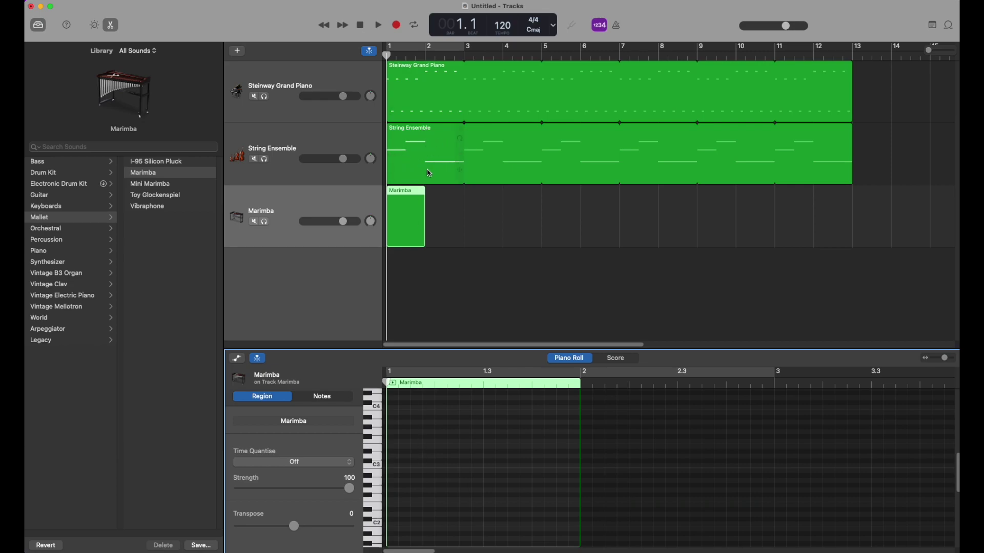
click(380, 435)
scroll(379, 441, up, 3)
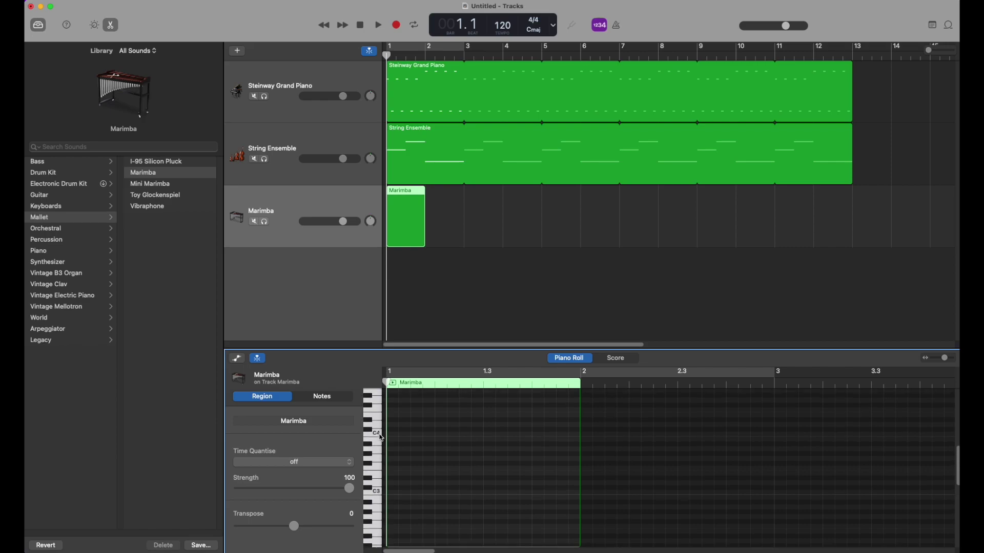
click(378, 428)
scroll(379, 429, up, 3)
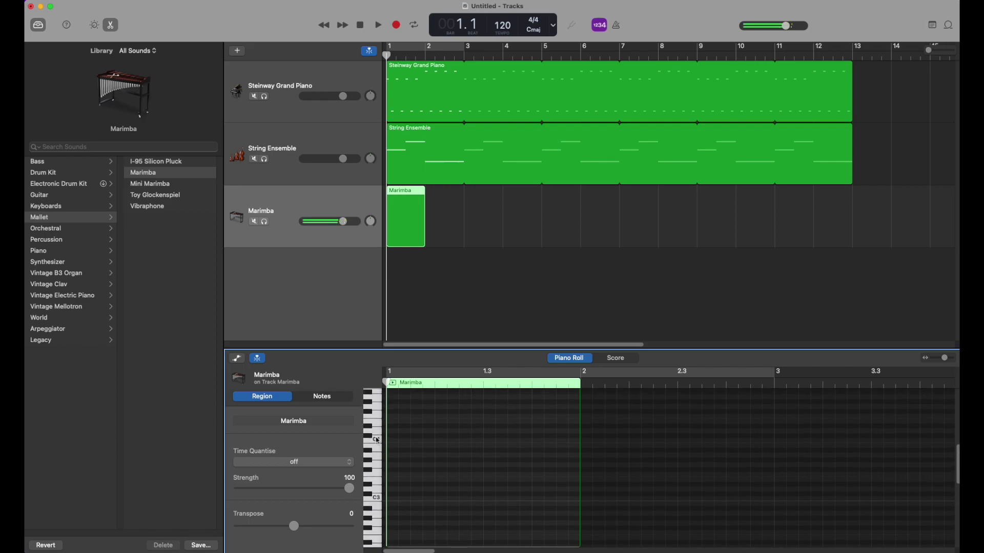
click(376, 409)
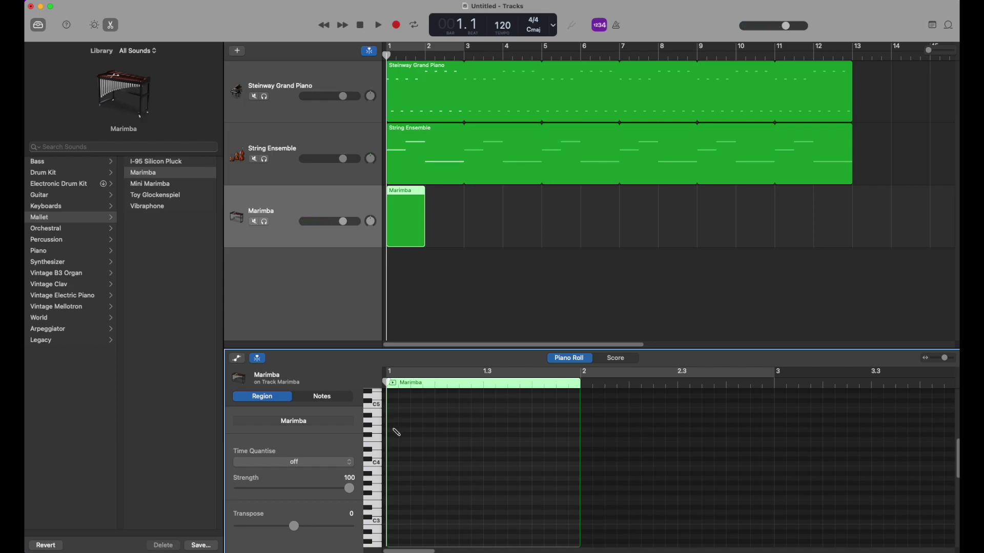
click(396, 431)
drag(580, 430, 399, 431)
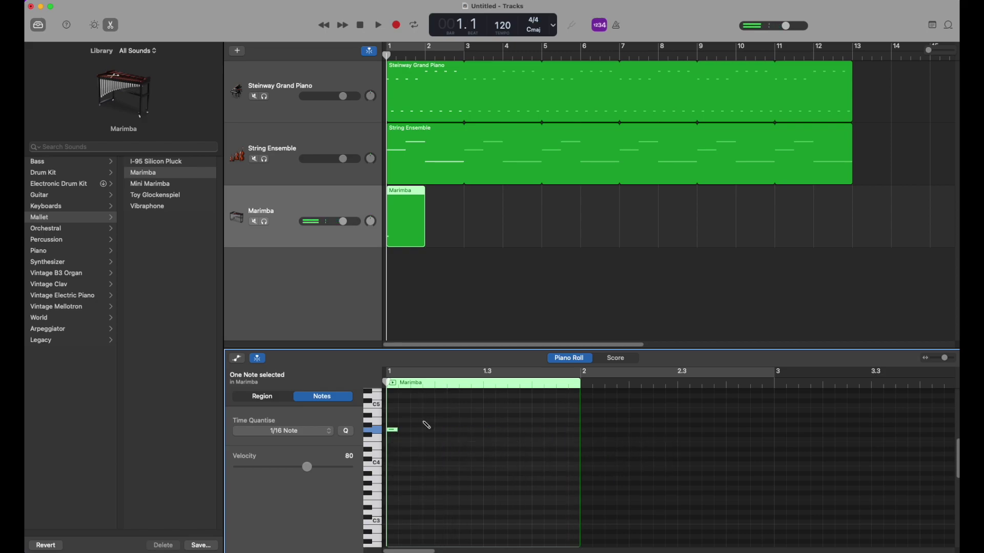
Complete the one-bar marimba pattern with sixteenth notes C5, B4, G4, A4, E4, G4 and A4, spread across the rest of the bar
click(416, 405)
click(441, 410)
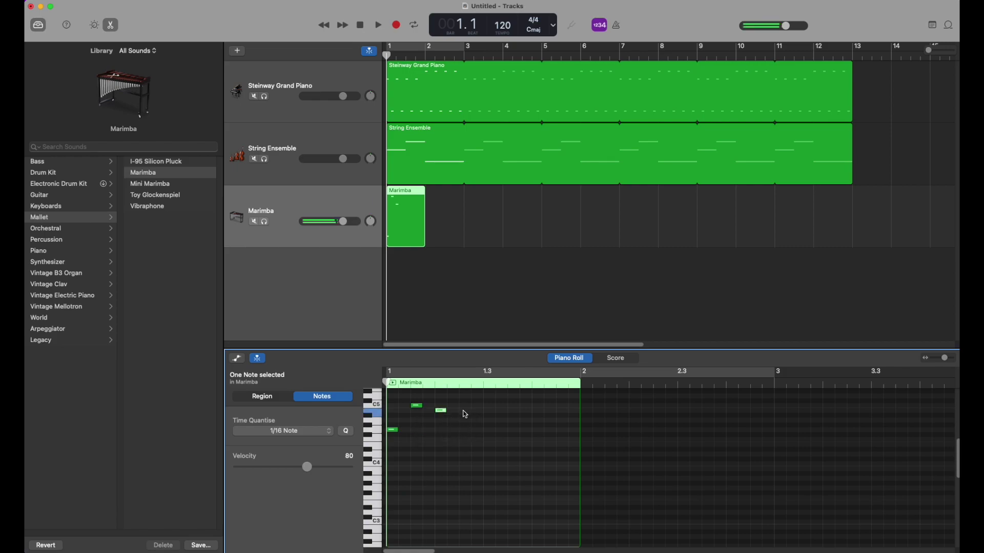
click(465, 430)
click(477, 420)
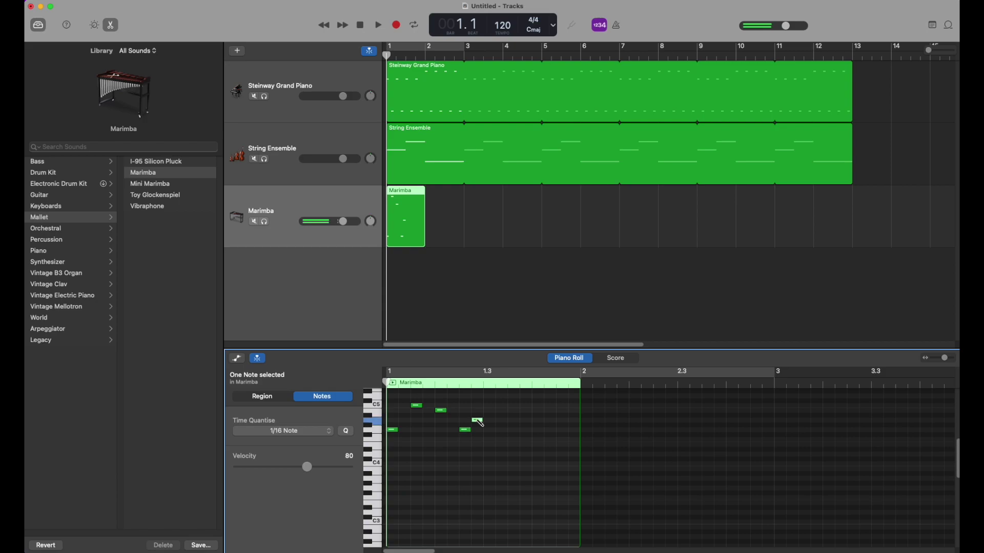
click(502, 445)
click(538, 420)
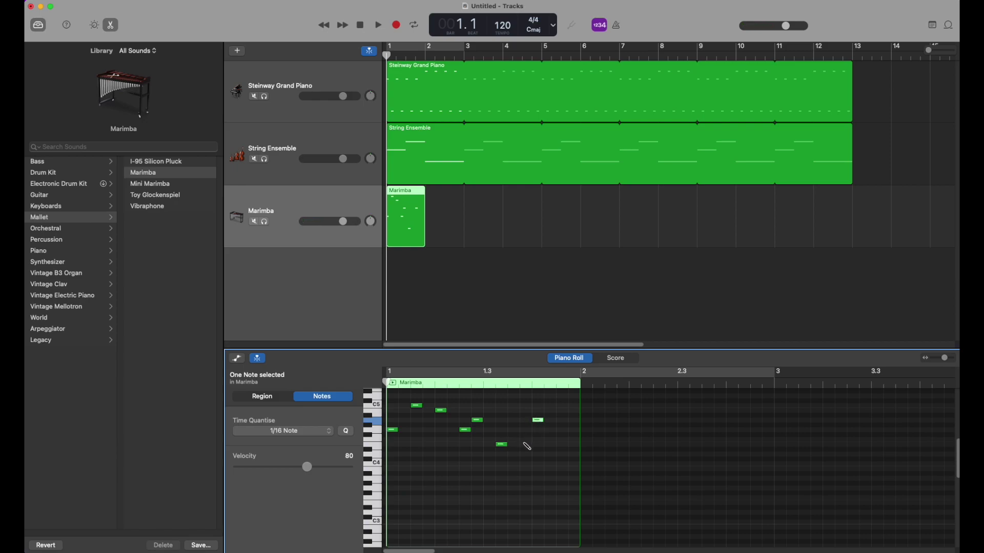
click(527, 430)
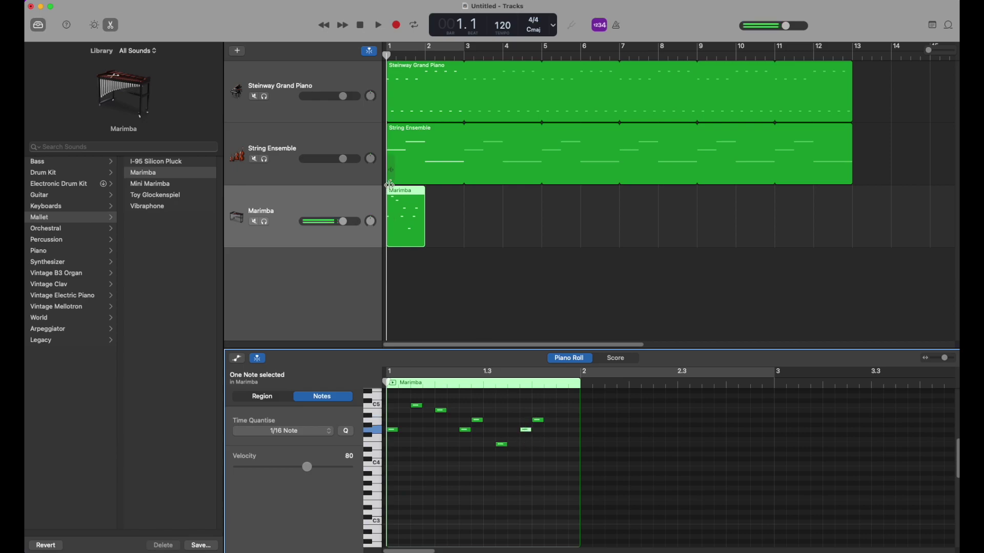
Loop the one-bar marimba region up to bar 13 and play back all three tracks together
key(space)
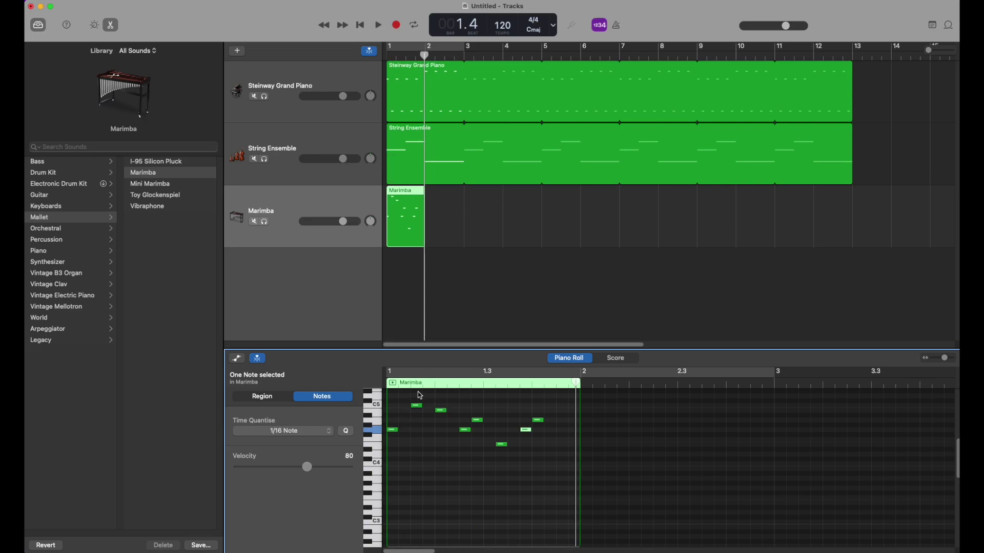
click(545, 456)
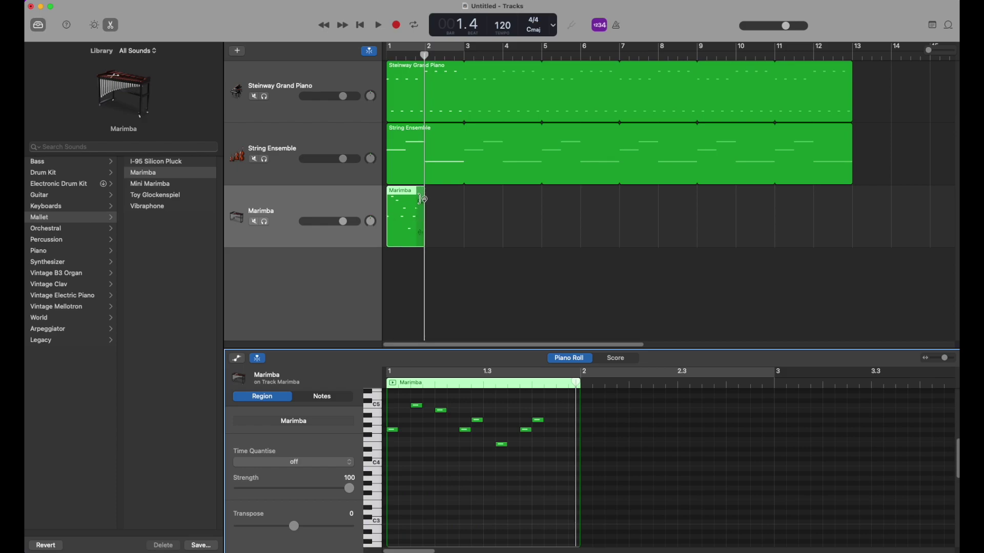
drag(423, 199, 853, 201)
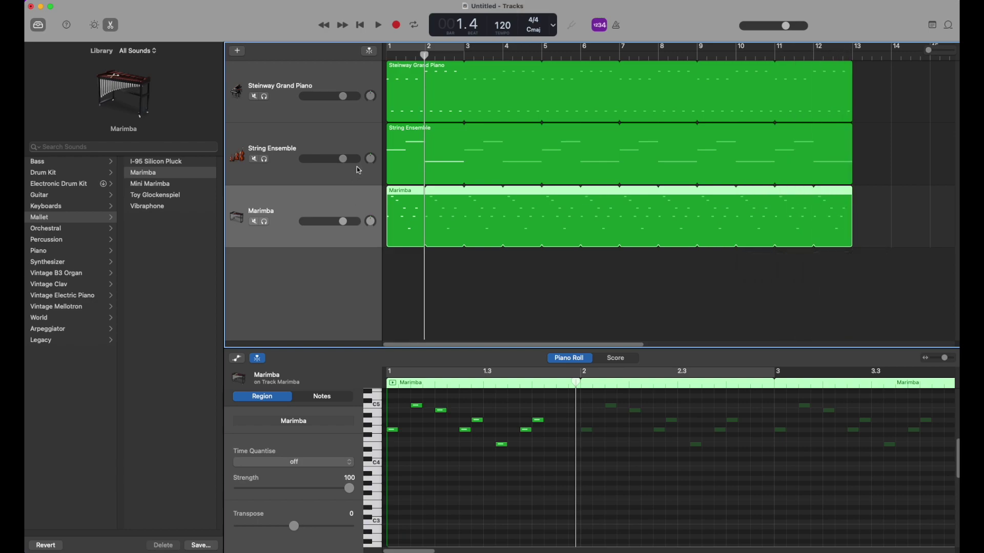
key(space)
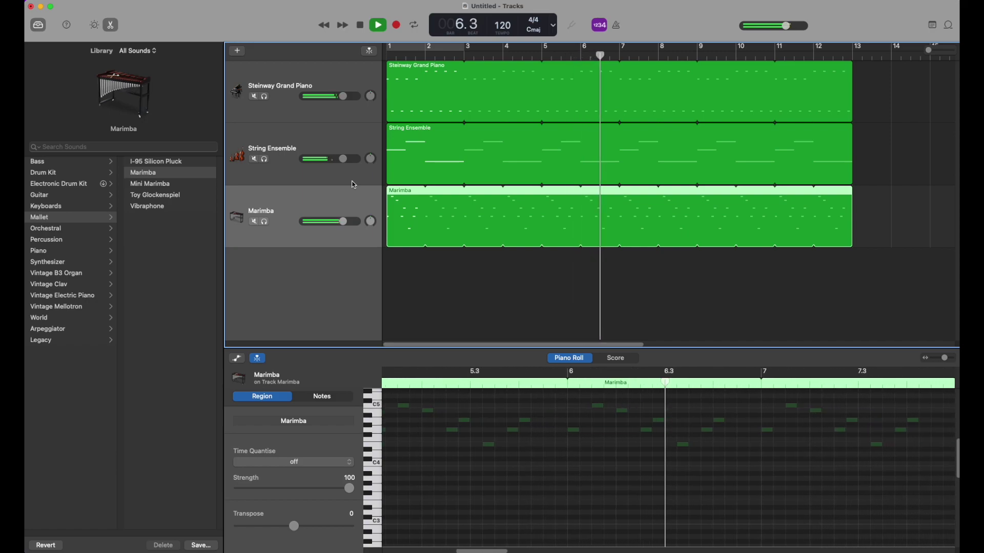
Stop playback and add a new software instrument track below the Marimba track
key(space)
mouse_move(850, 198)
mouse_down()
mouse_move(687, 199)
mouse_move(851, 199)
mouse_up()
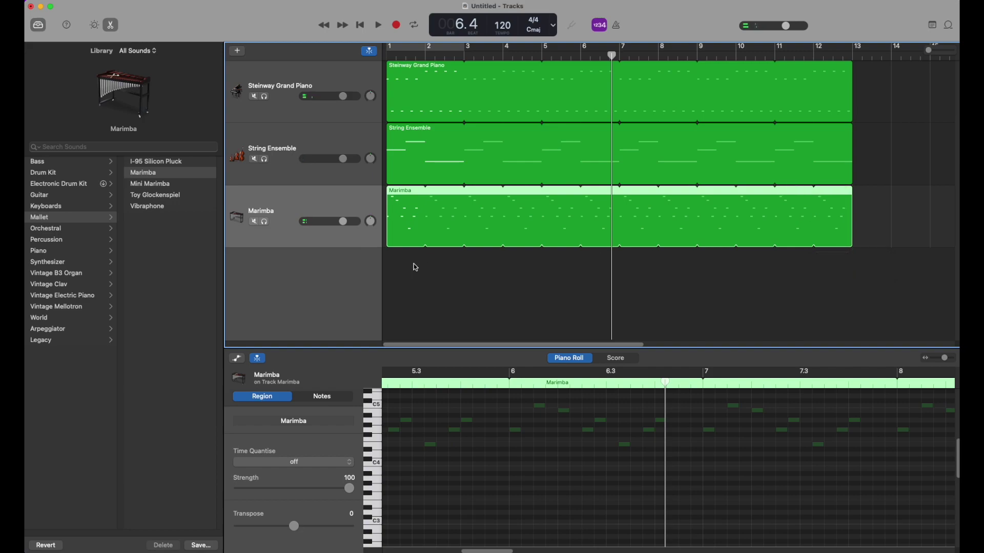
click(415, 267)
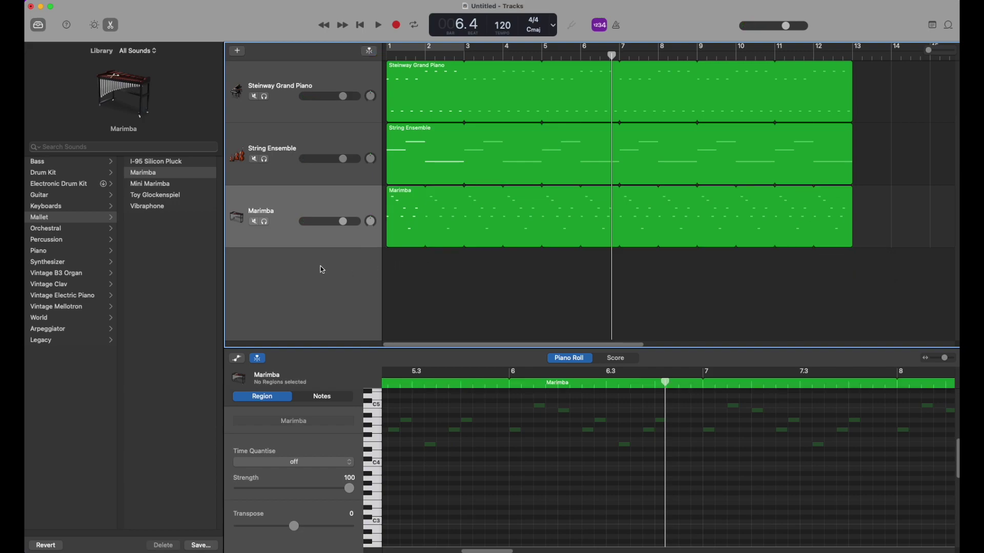
right_click(298, 260)
click(270, 247)
click(240, 52)
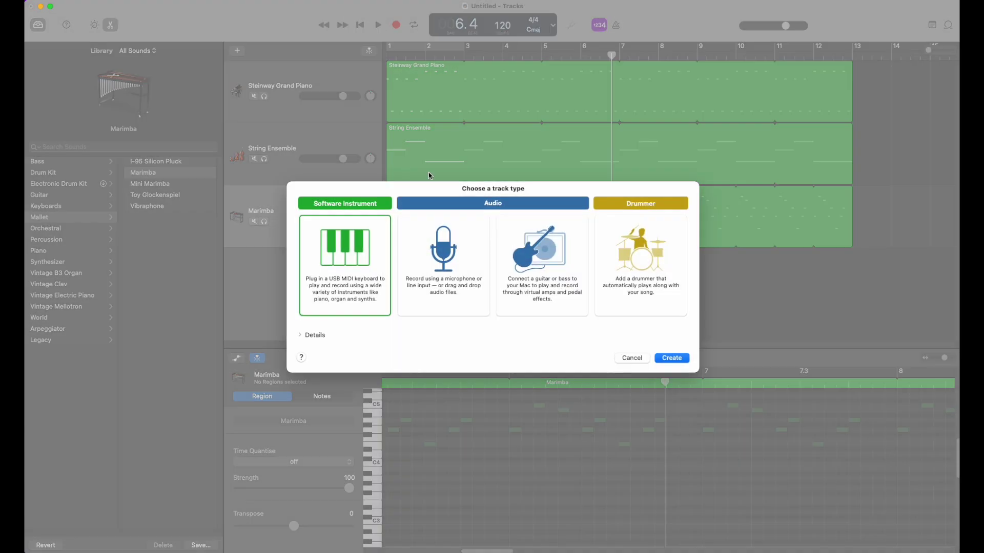
double_click(361, 255)
click(286, 276)
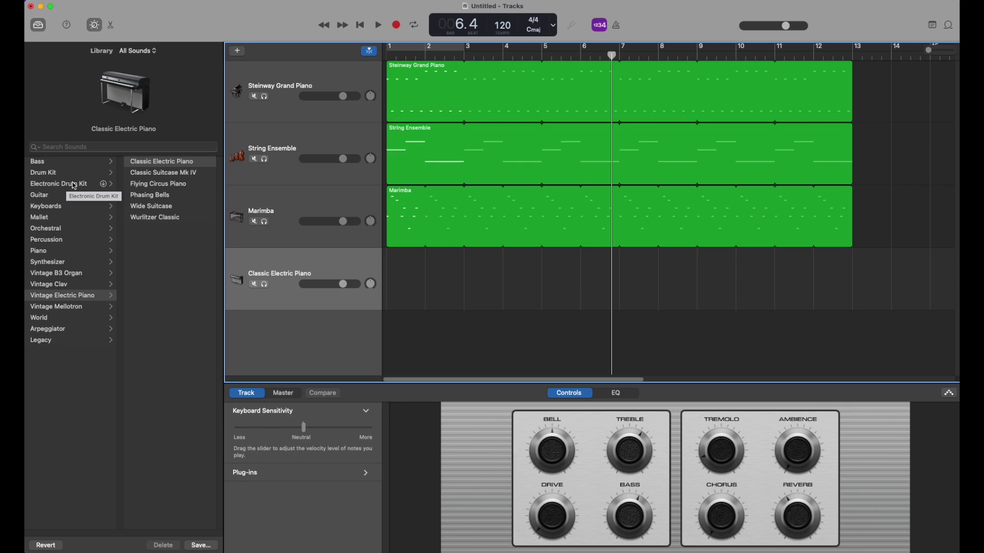
Assign the Advanced Machines electronic drum kit to the new track and open a one-bar MIDI region at bar 1 in the piano roll
click(75, 184)
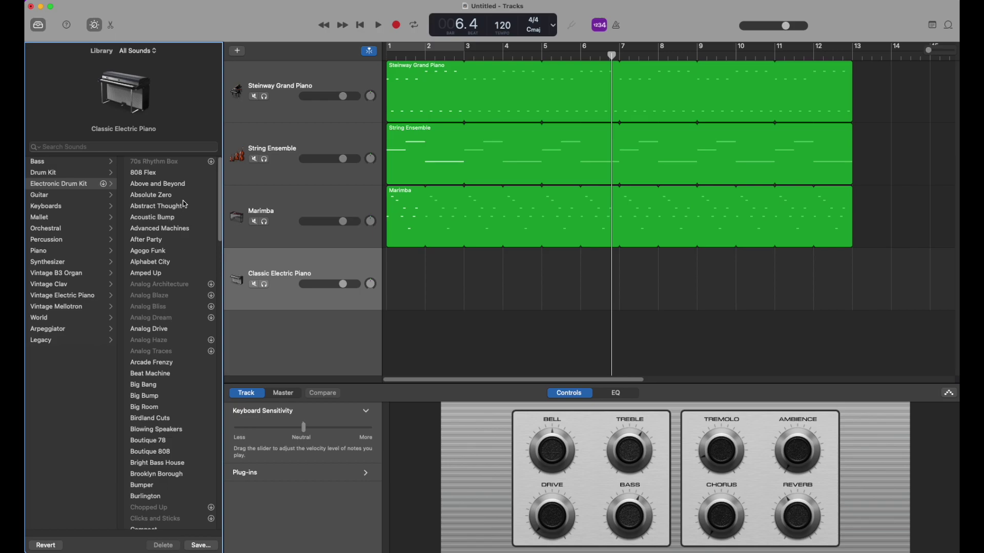
click(191, 231)
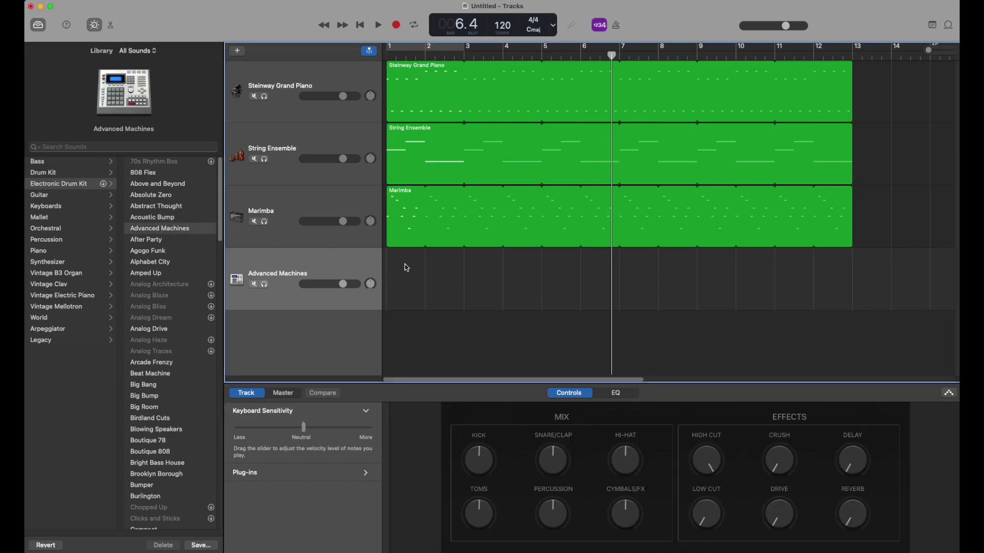
right_click(407, 267)
click(426, 271)
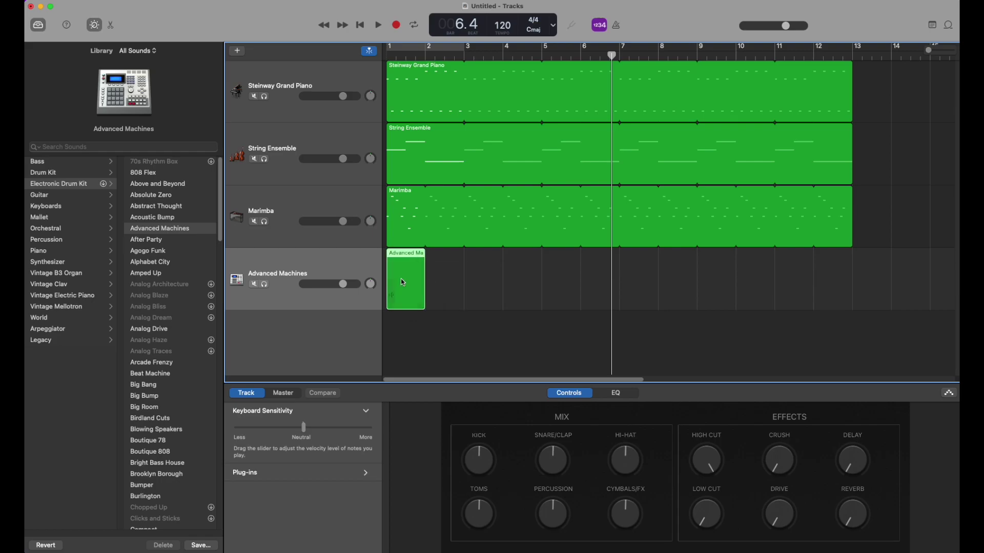
double_click(406, 277)
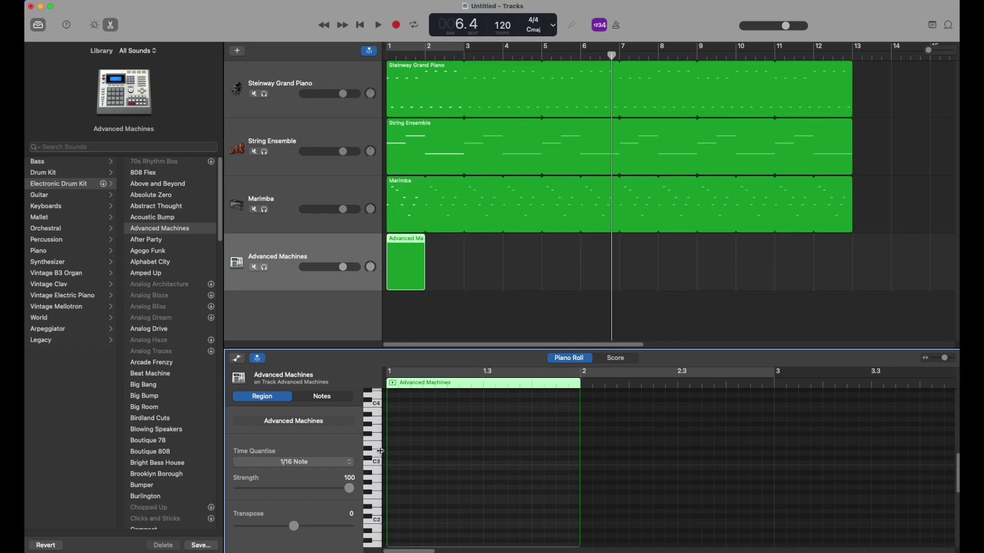
Audition the Advanced Machines drum sounds in the low register down to C1
click(379, 496)
click(379, 525)
click(378, 489)
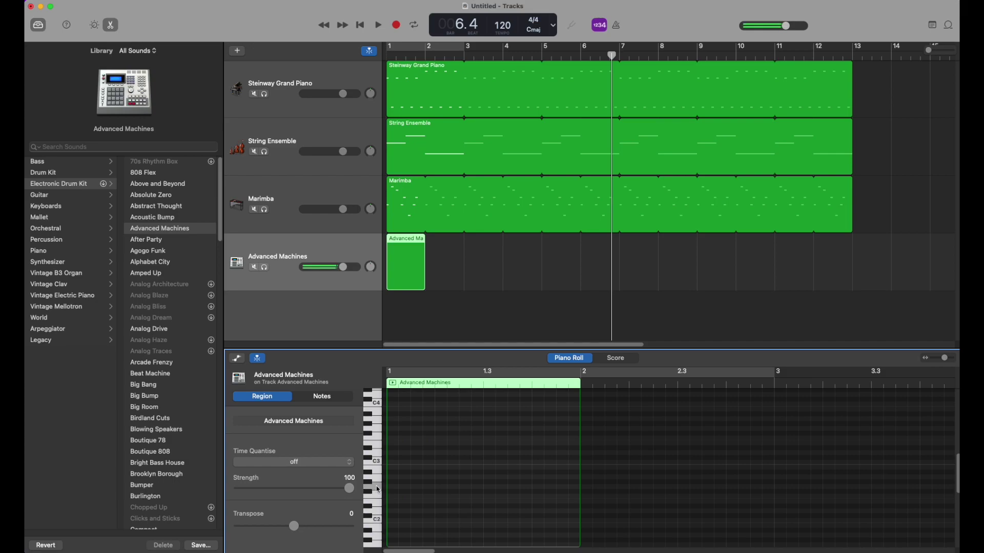
click(373, 528)
scroll(367, 474, down, 1)
scroll(367, 474, down, 3)
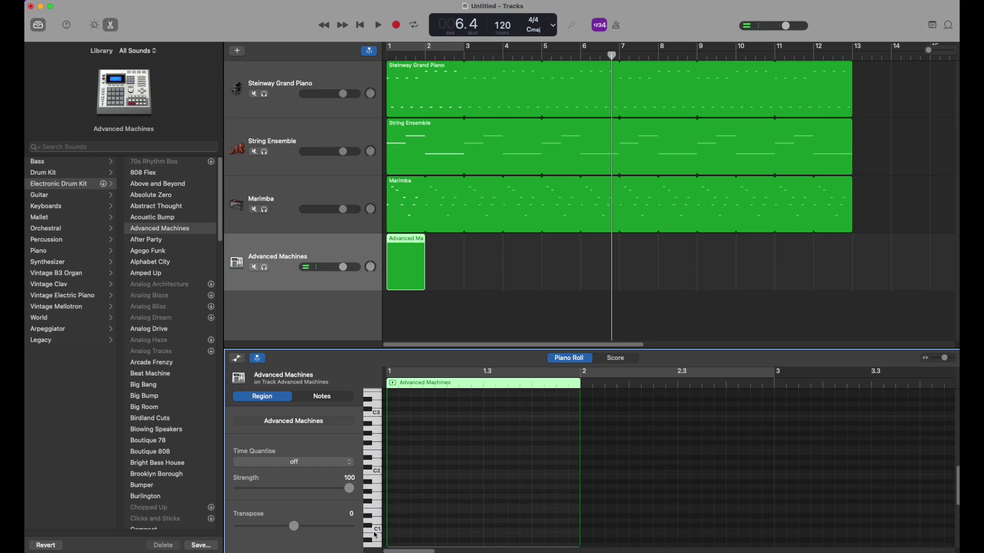
click(378, 533)
click(379, 534)
click(381, 533)
Enter sixteenth-note C1 kick hits on all four beats of the drum region and play the bar with the other tracks
click(394, 531)
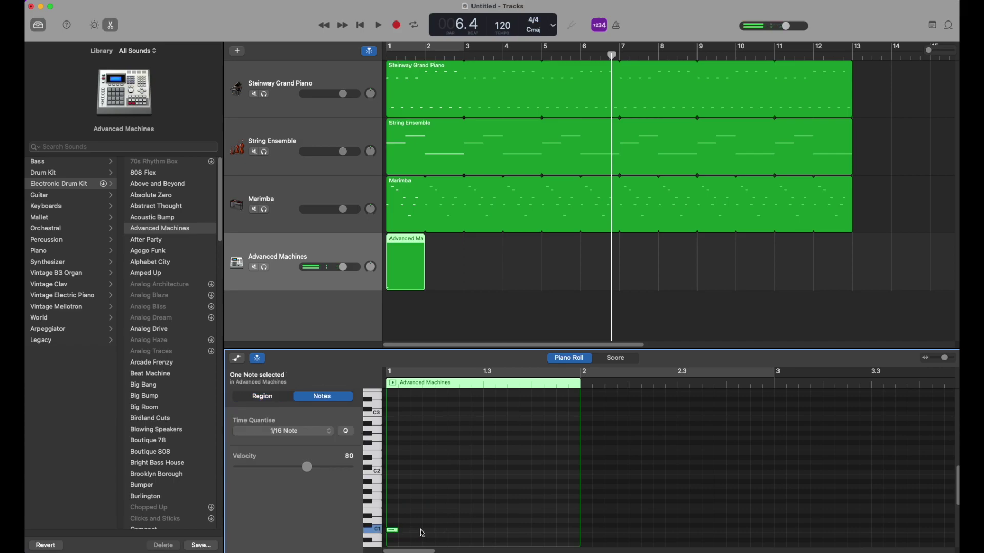
click(440, 531)
click(489, 531)
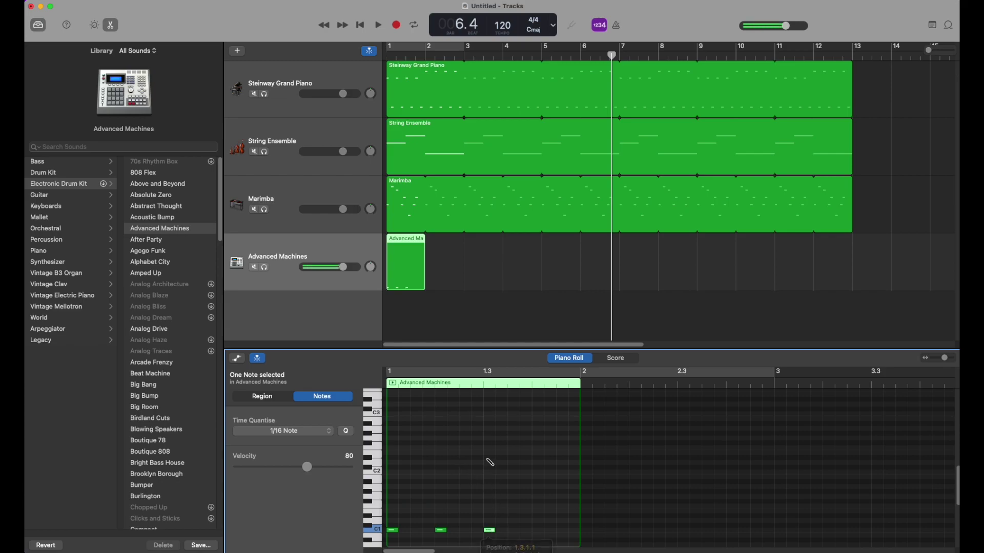
click(539, 531)
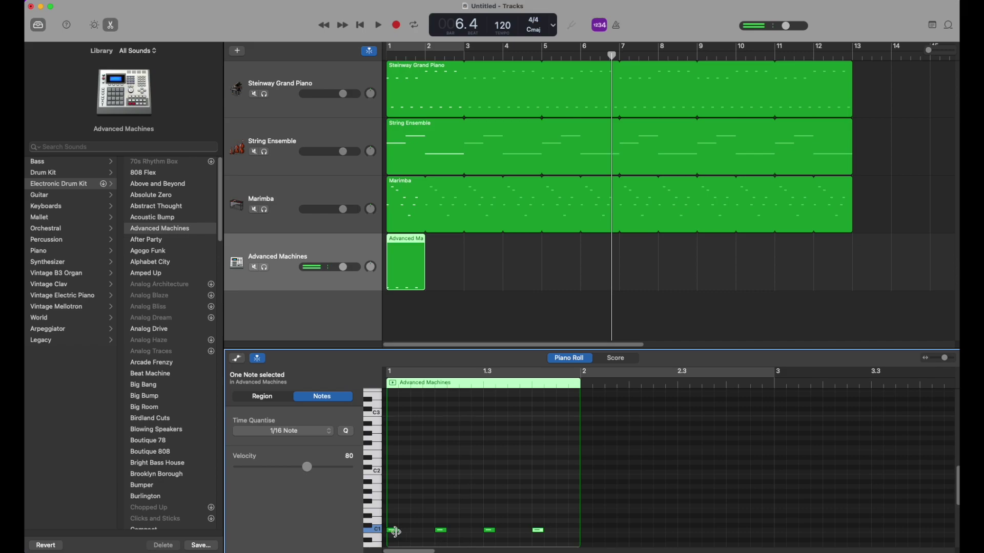
click(359, 24)
key(space)
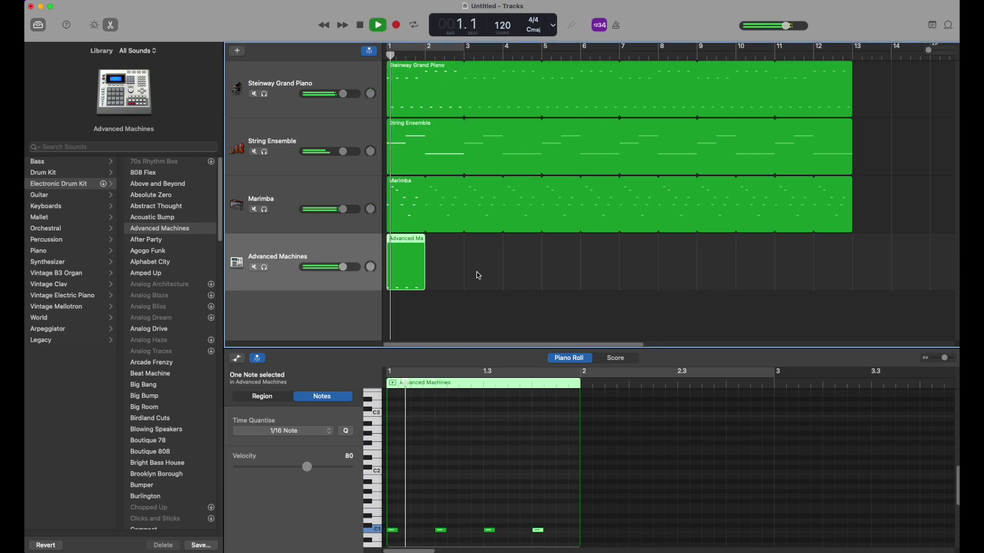
key(space)
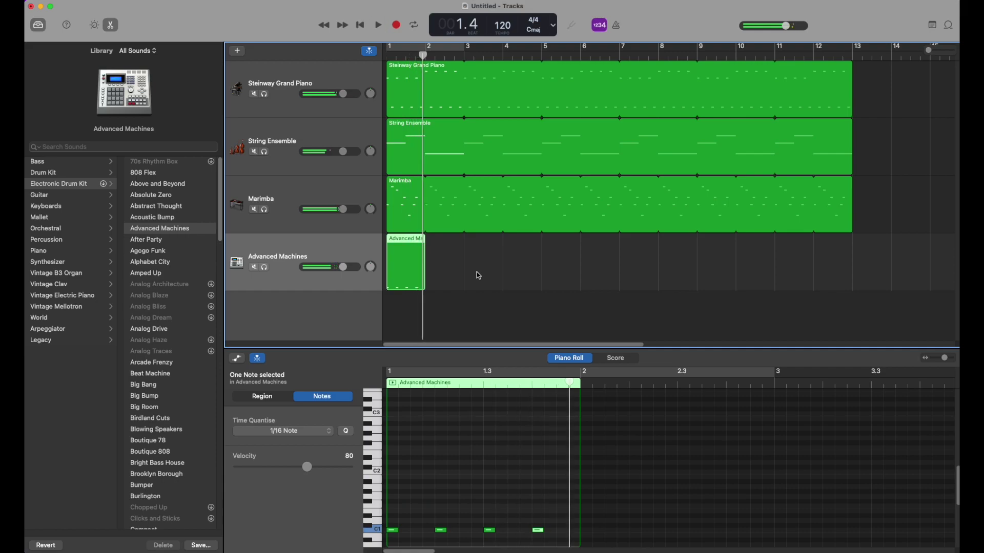
Add sixteenth-note D1 hits on beats 2 and 4 of the drum region
click(464, 479)
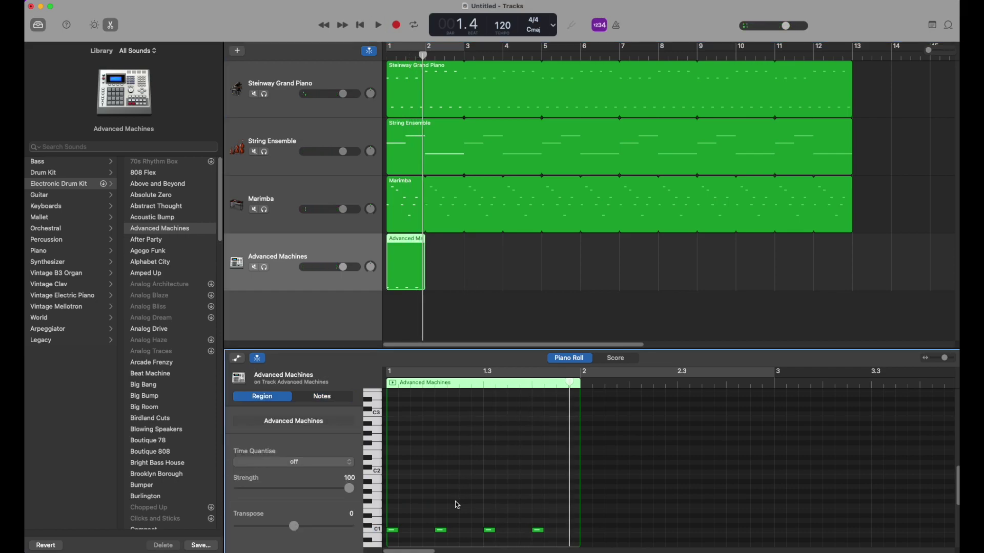
click(379, 524)
super+click(442, 521)
super+click(539, 521)
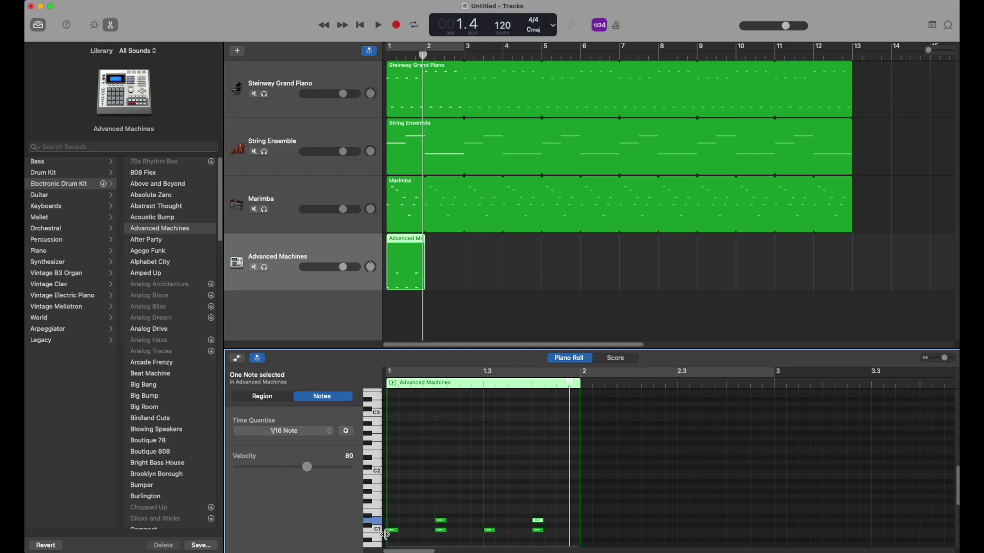
Add eight sixteenth-note F#1 hits to the drum region, one on every beat and one halfway between beats
click(372, 506)
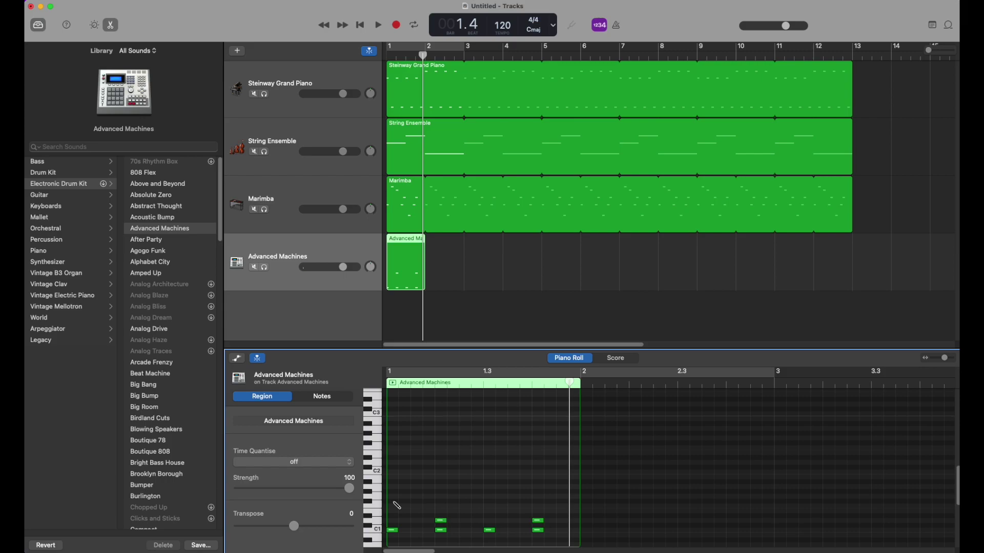
click(392, 501)
click(441, 501)
click(489, 501)
click(538, 501)
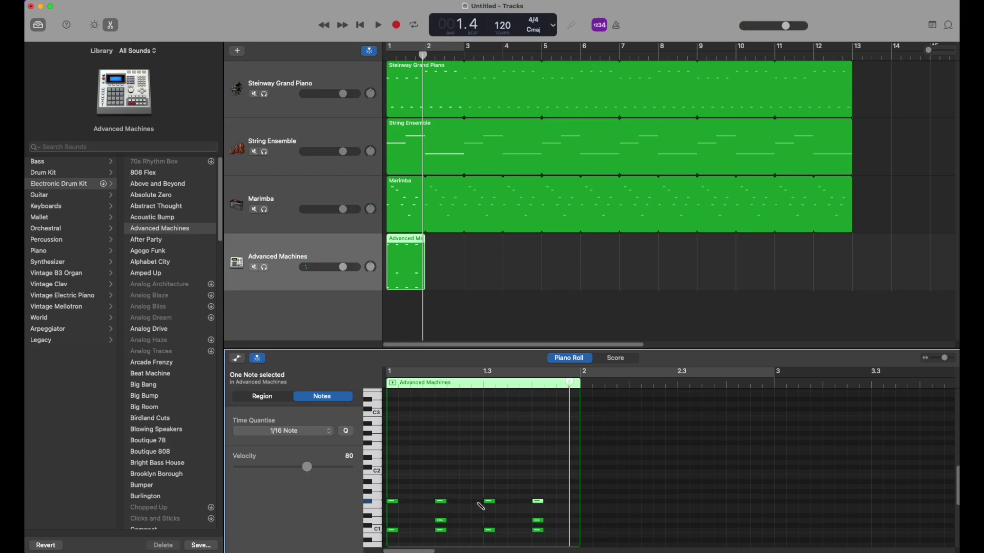
click(417, 501)
click(466, 501)
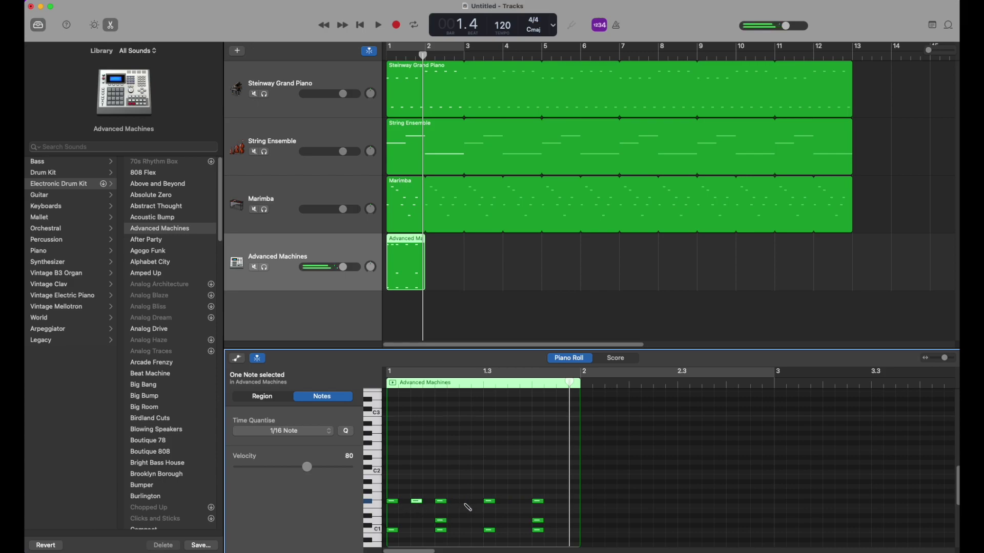
click(514, 501)
click(562, 501)
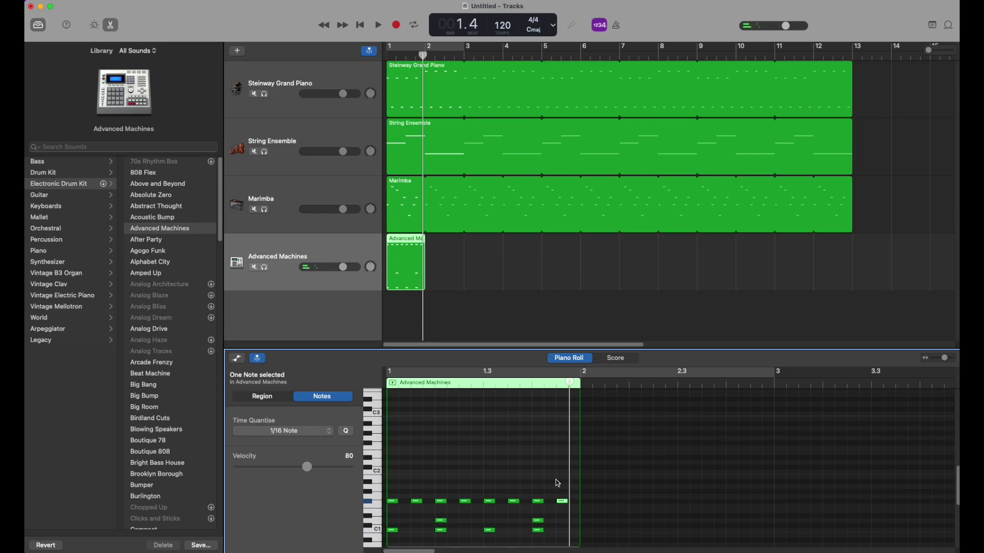
Play the drum bar from the start, loop its region up to bar 13 and listen to all four tracks
drag(416, 54, 389, 54)
key(space)
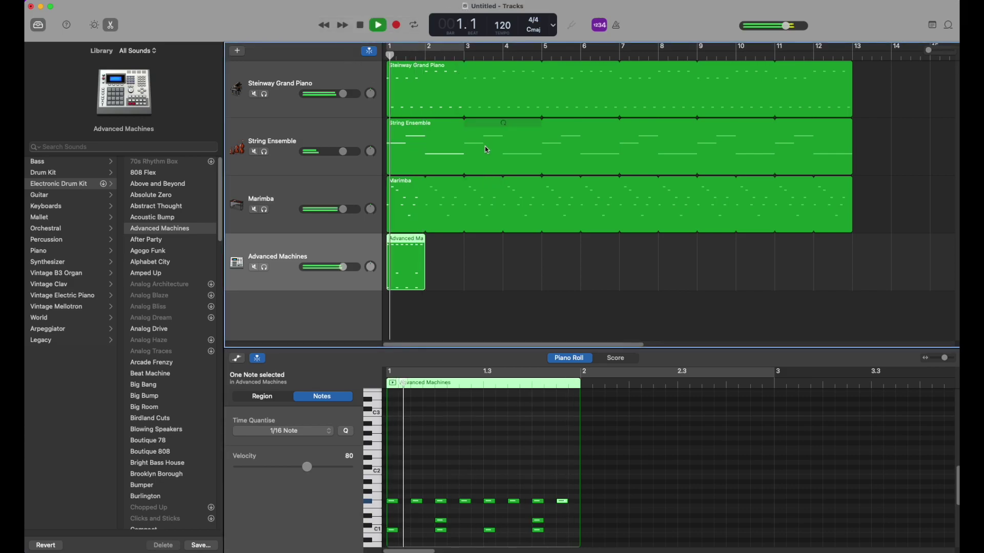
key(space)
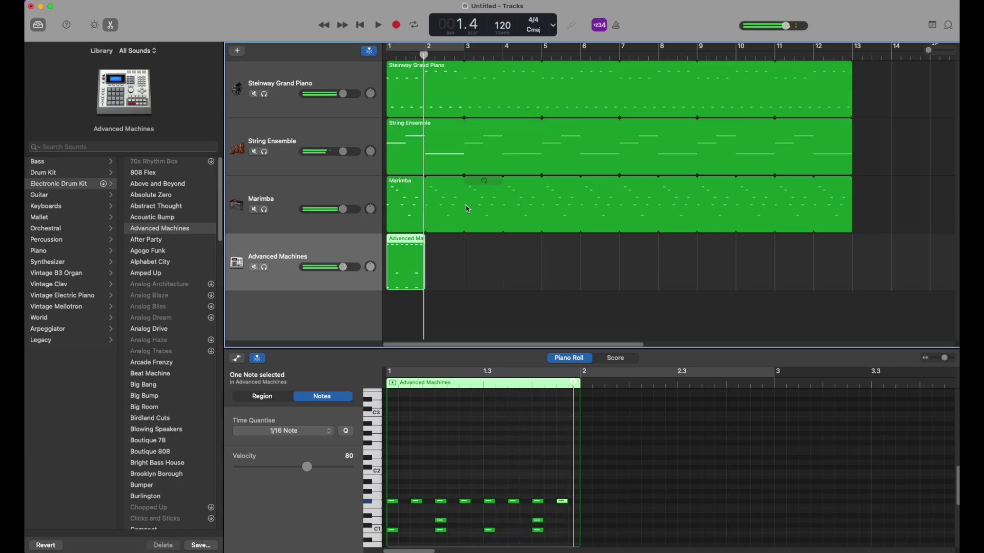
drag(427, 244, 879, 244)
key(space)
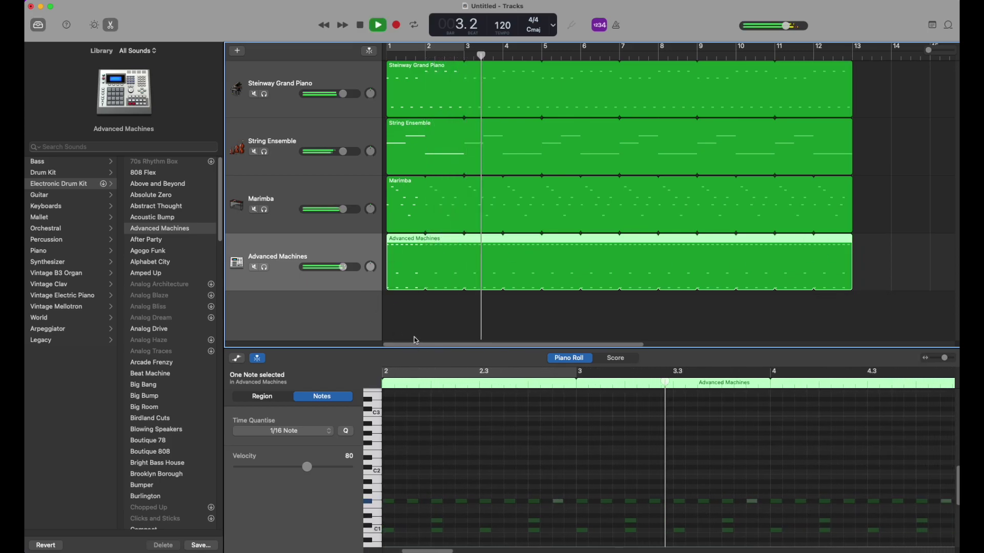
click(362, 26)
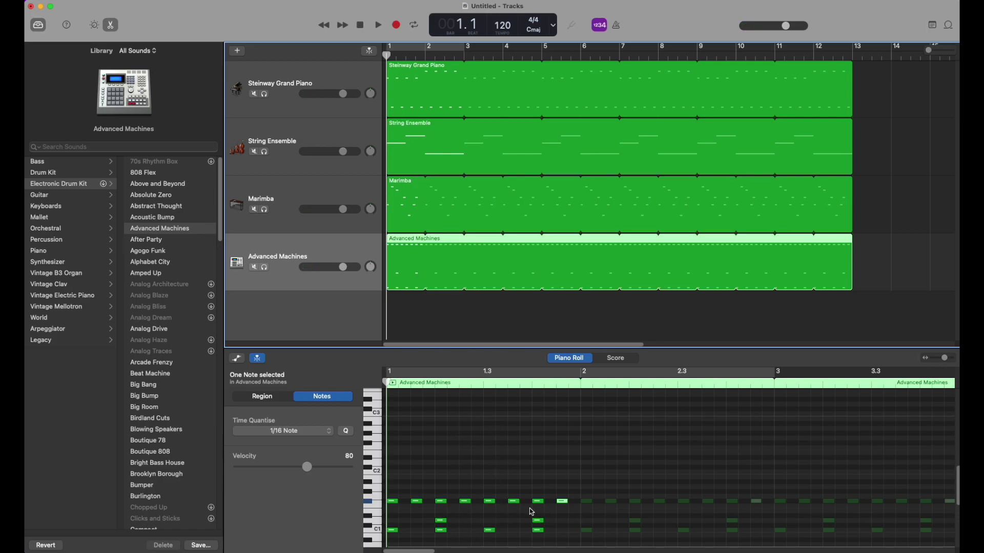
Move the F#1 off-beat hit after beat 3 one sixteenth later and add an F#1 hit on the sixteenth just before beat 3
mouse_move(515, 504)
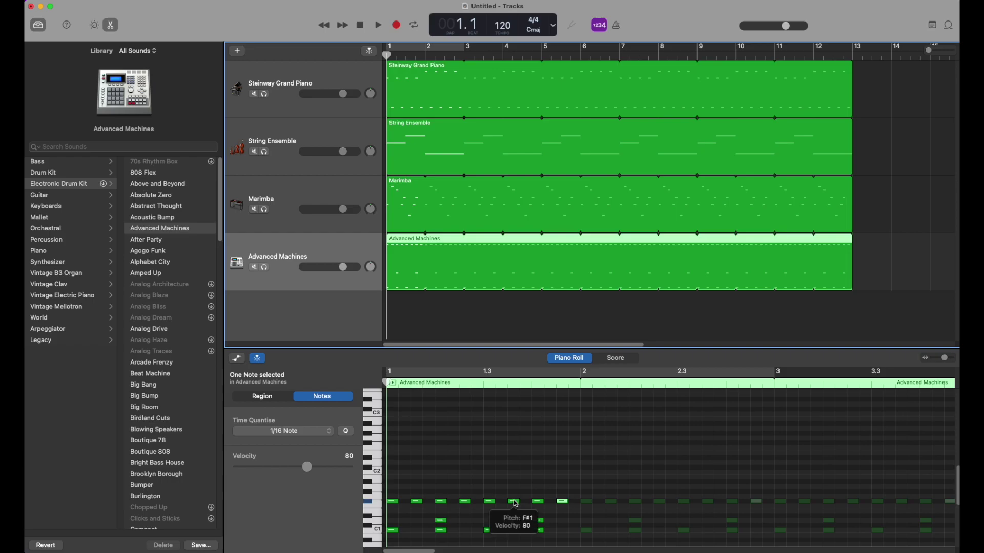
drag(515, 505, 527, 505)
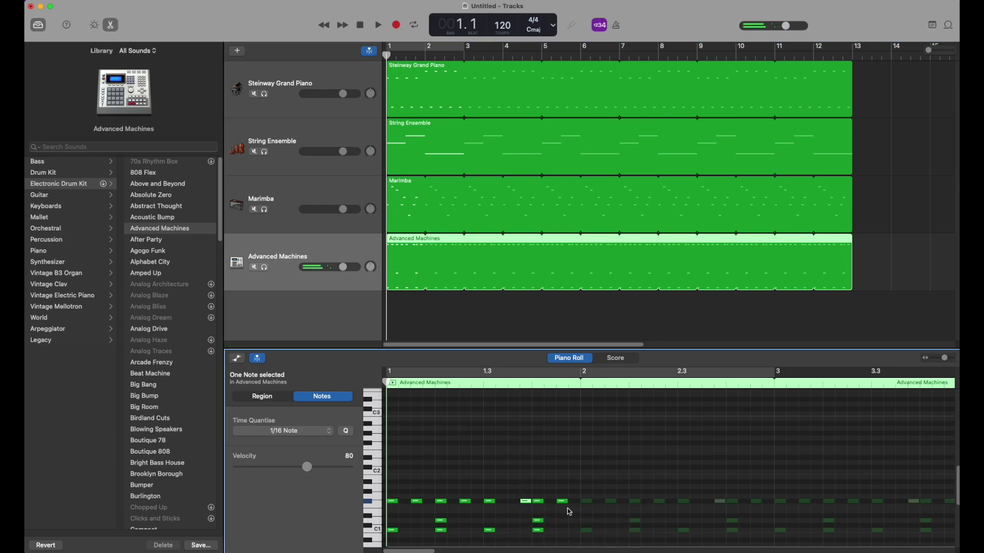
click(477, 502)
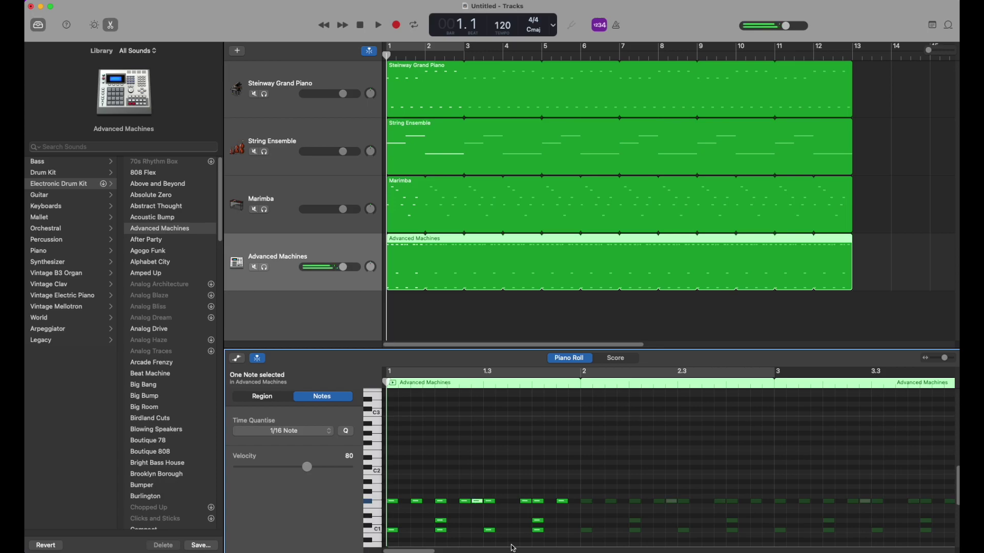
Add a D1 hit on the bar's last sixteenth and replace the beat 3 C1 kick with one halfway to beat 4
click(574, 521)
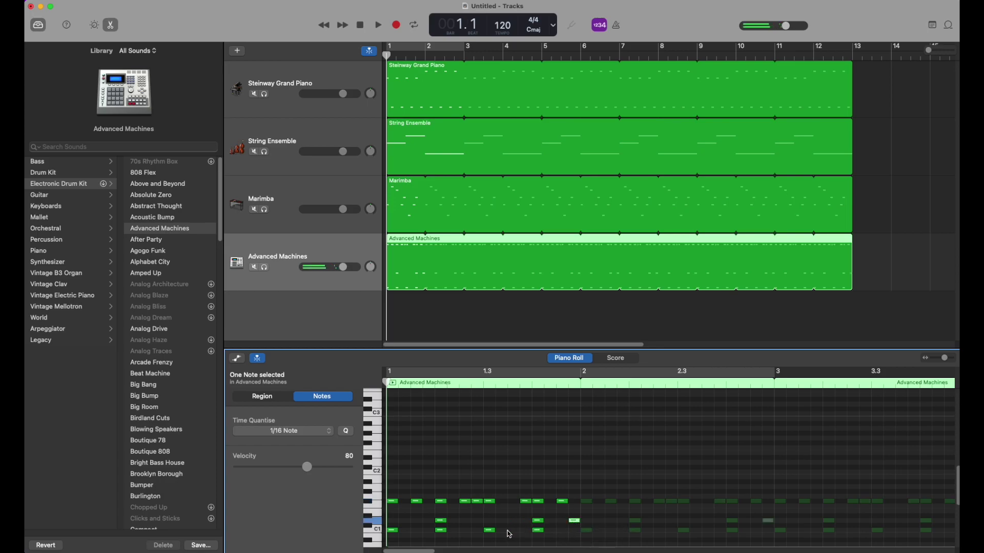
super+click(514, 531)
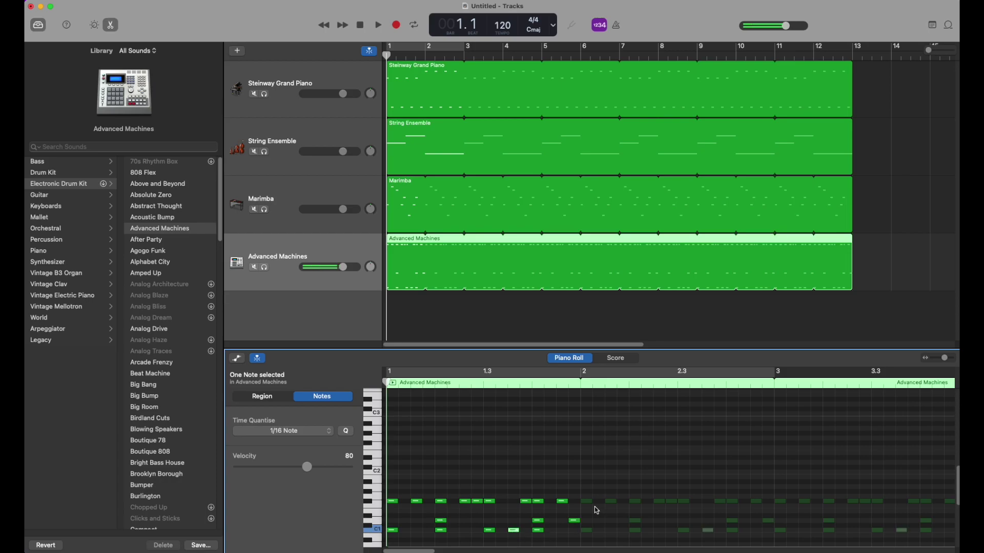
click(491, 531)
key(Delete)
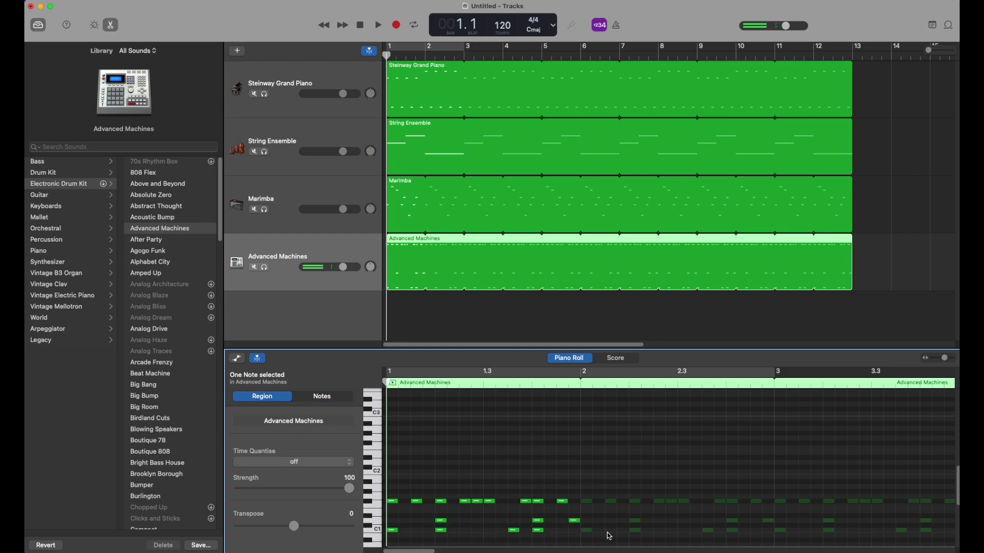
Audition drum sounds around C2, add a sixteenth-note E2 hit on beat 4 and play back the revised pattern
click(375, 469)
click(379, 484)
click(368, 493)
click(372, 466)
click(371, 457)
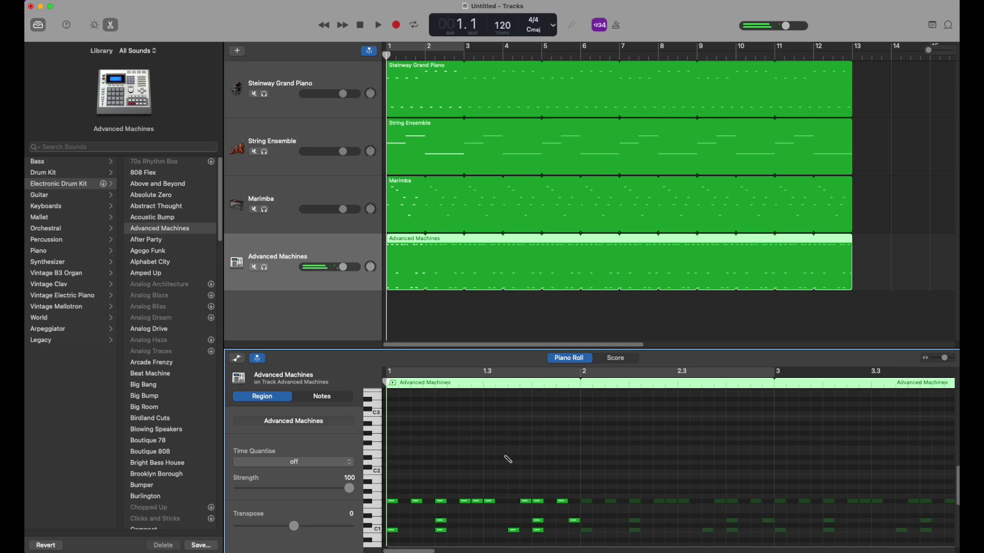
click(538, 453)
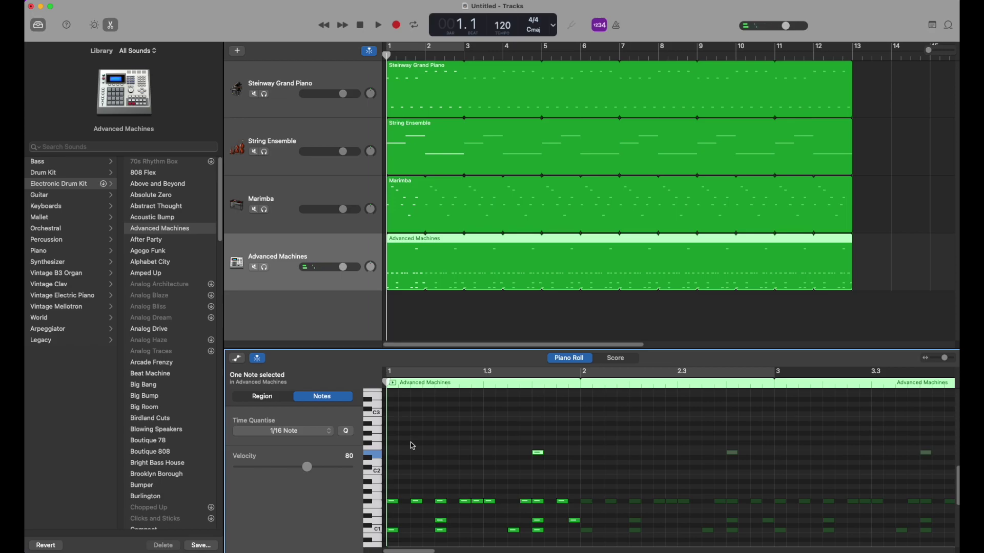
key(space)
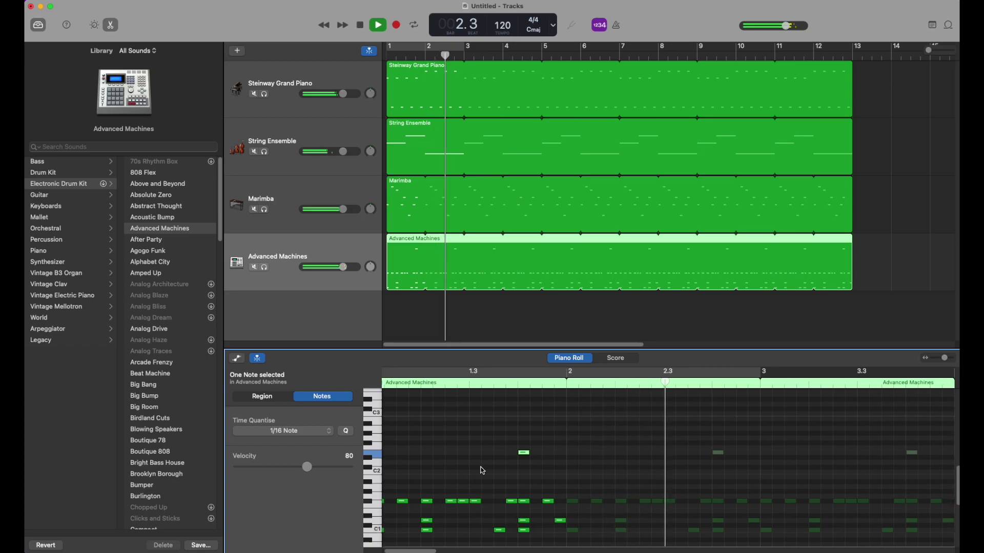
key(space)
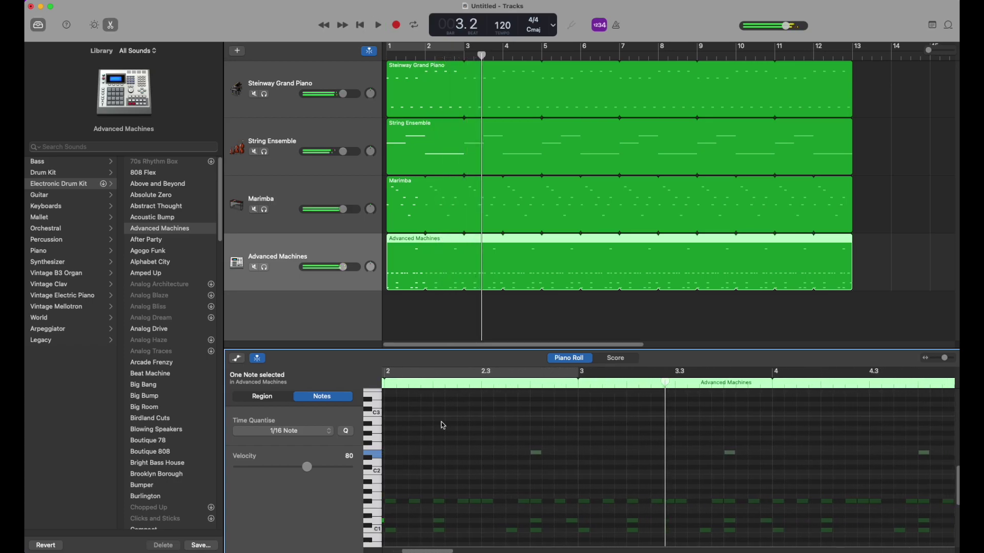
Return to the song start and review the note patterns of the piano, string, marimba and drum regions one by one
click(361, 24)
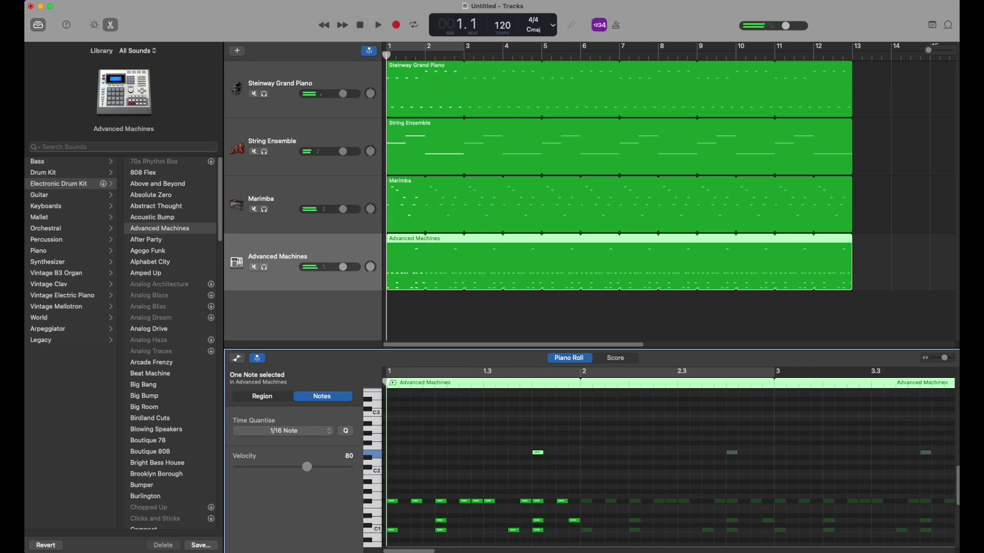
click(501, 475)
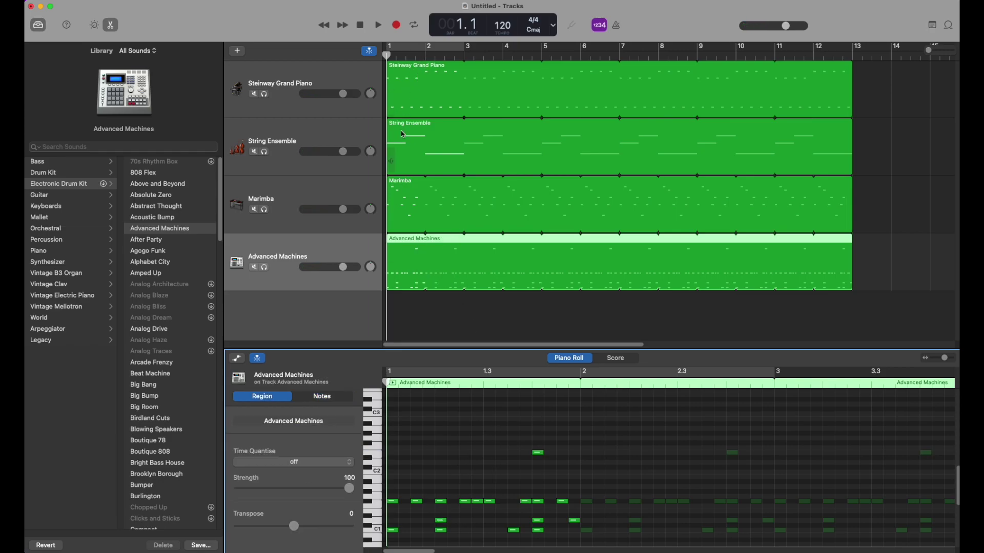
click(411, 105)
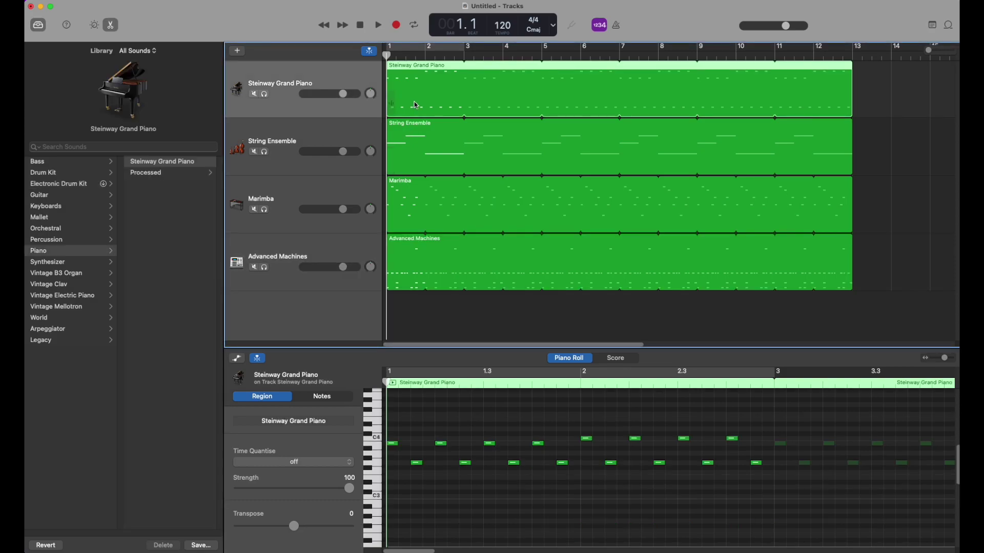
click(429, 142)
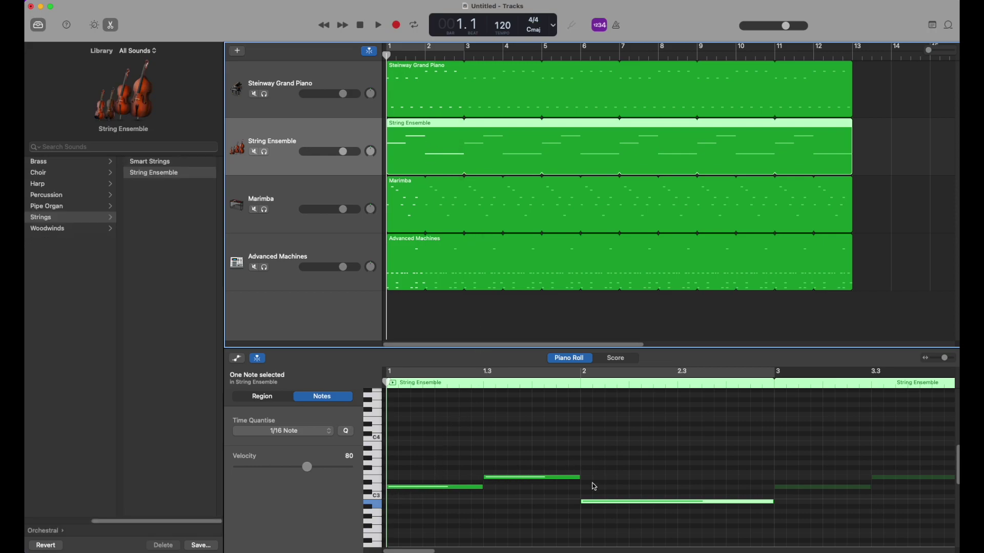
click(648, 463)
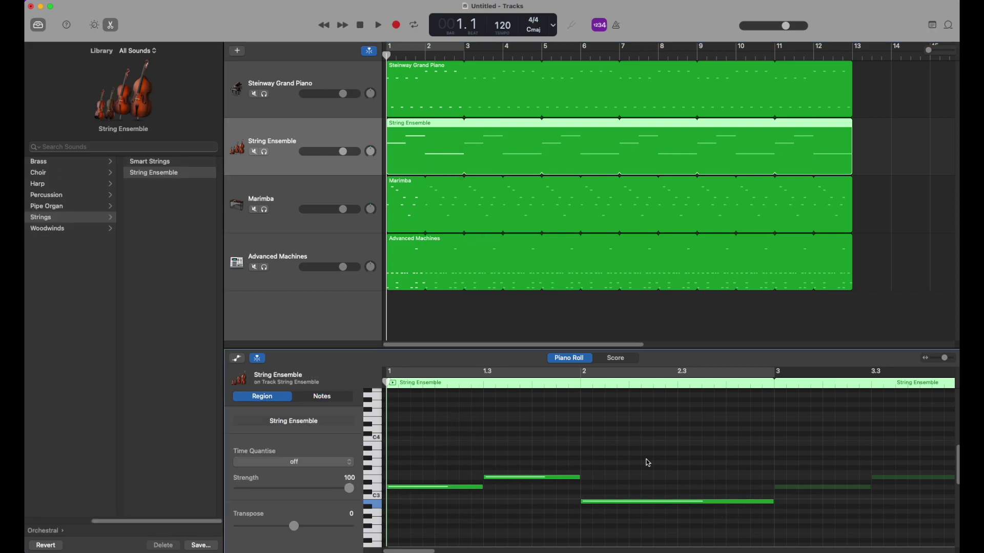
click(413, 201)
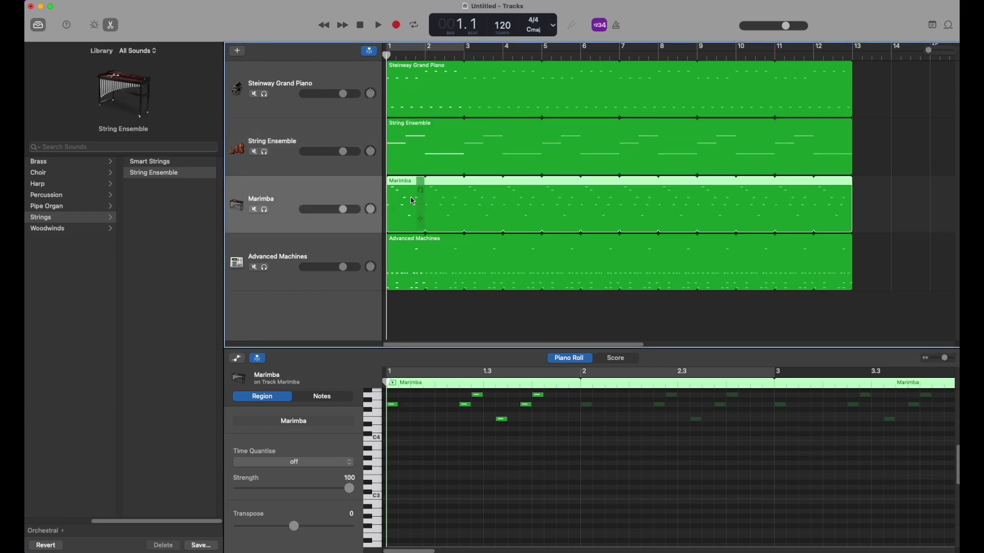
scroll(461, 468, up, 3)
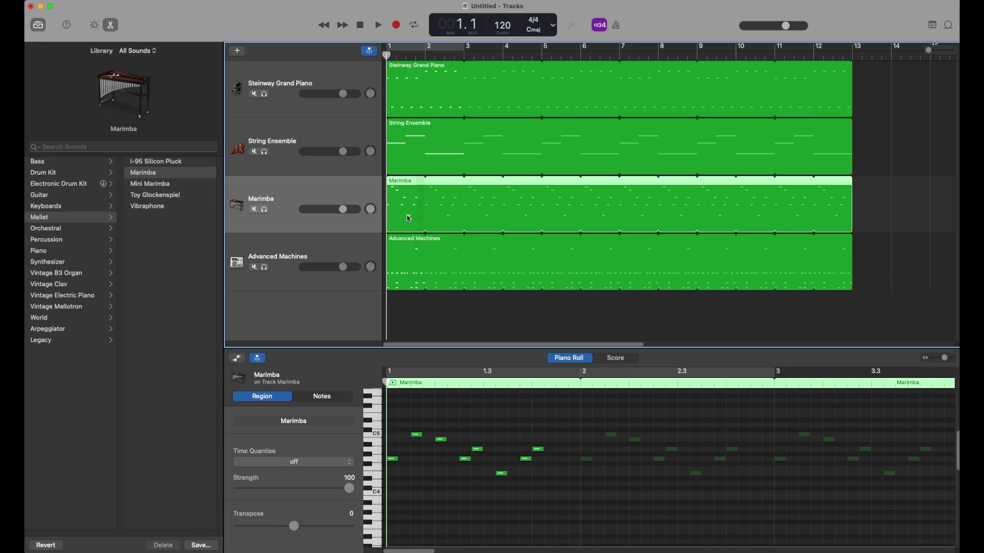
click(401, 273)
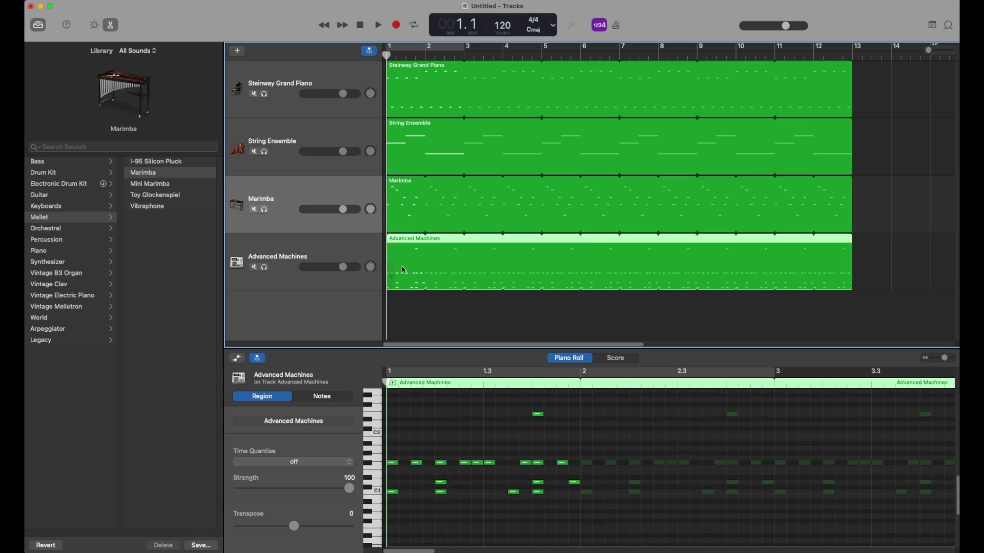
click(436, 311)
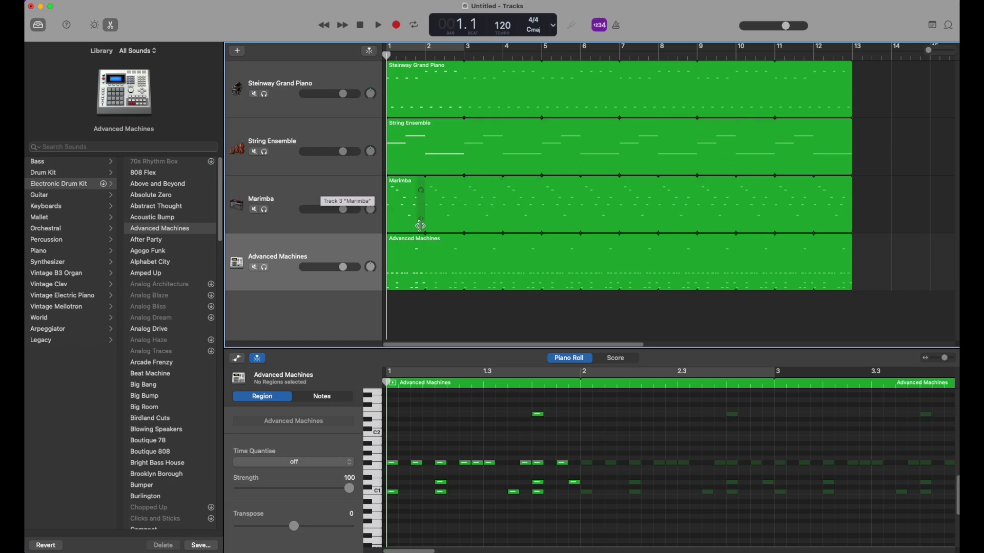
Add a software instrument track below the Marimba track and assign it the Marimba sound from the Mallet category
click(330, 194)
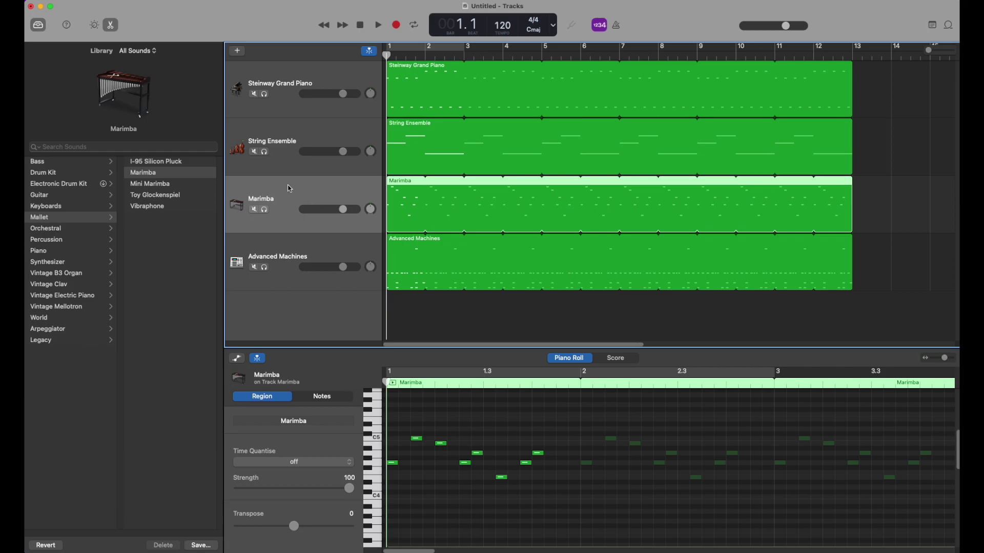
click(239, 51)
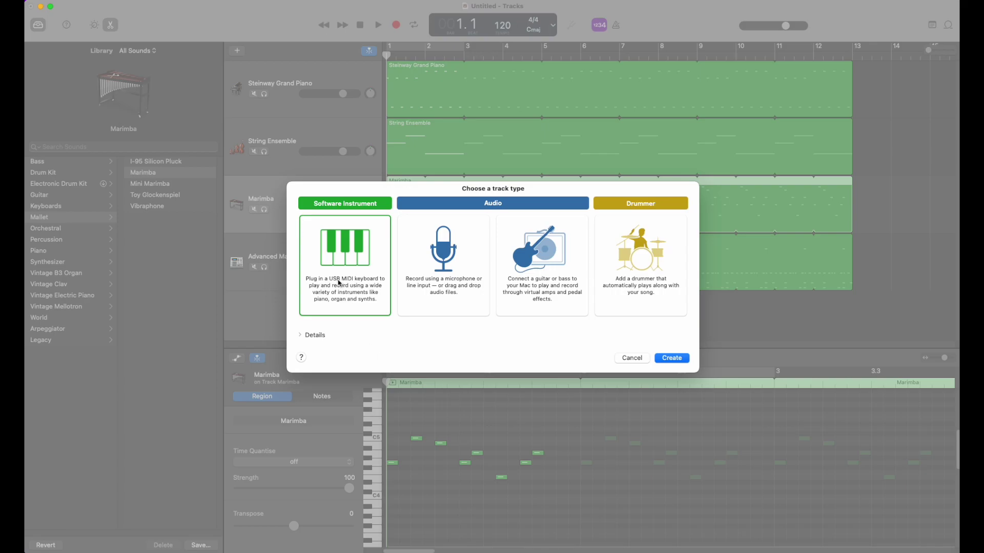
click(660, 358)
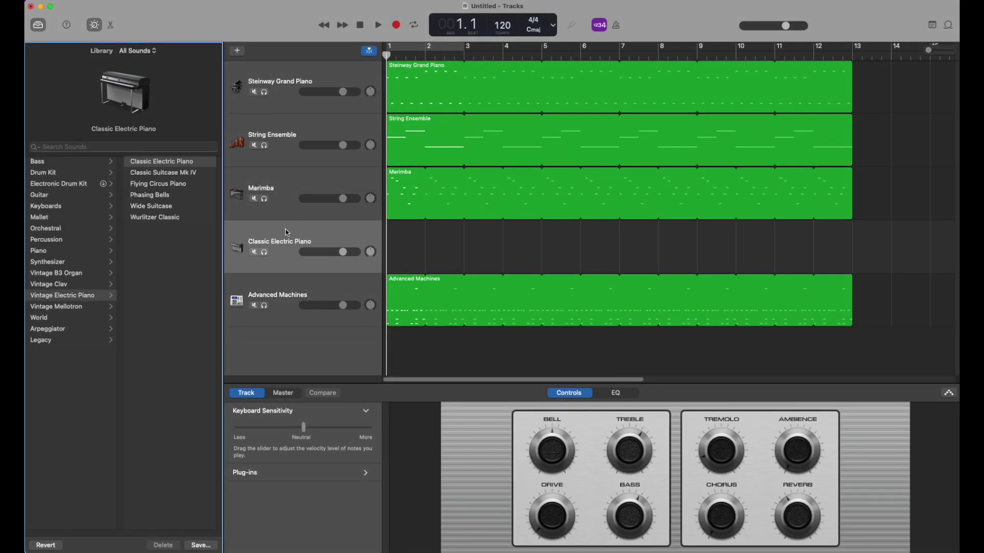
click(56, 217)
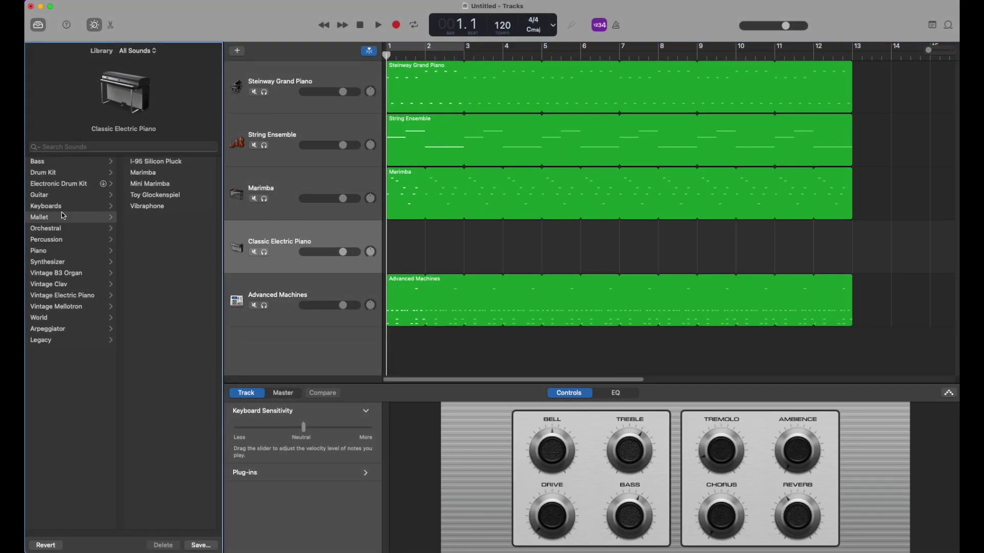
click(153, 172)
Copy the looped Marimba region so that both Marimba tracks hold it from bar 1 to bar 13
click(407, 181)
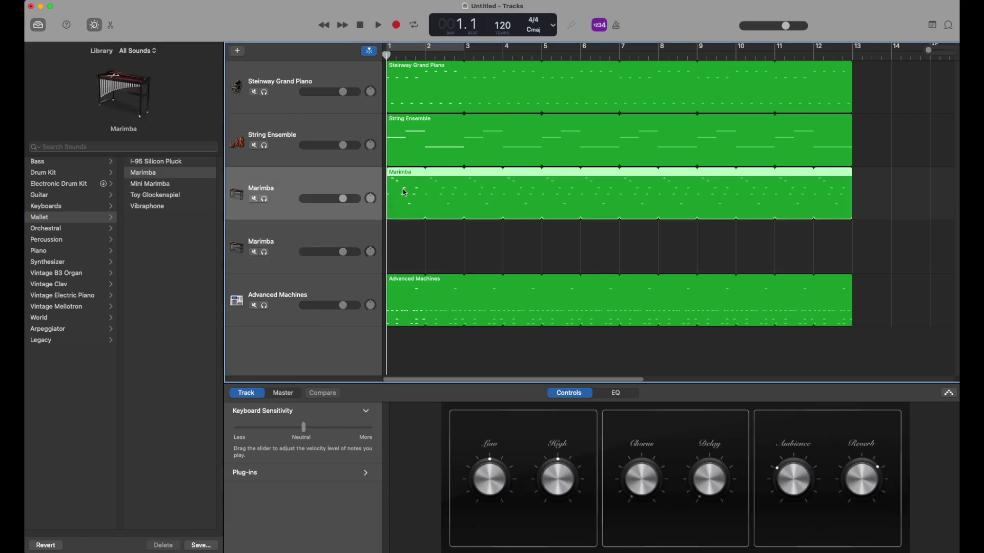
right_click(408, 188)
click(424, 206)
right_click(402, 238)
click(419, 257)
drag(403, 191, 406, 245)
click(400, 185)
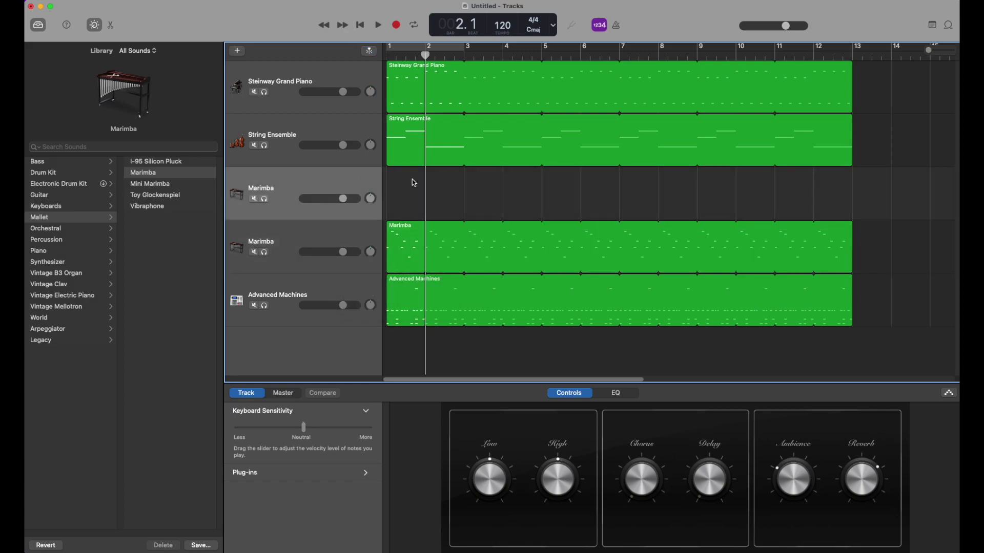
right_click(408, 184)
click(425, 204)
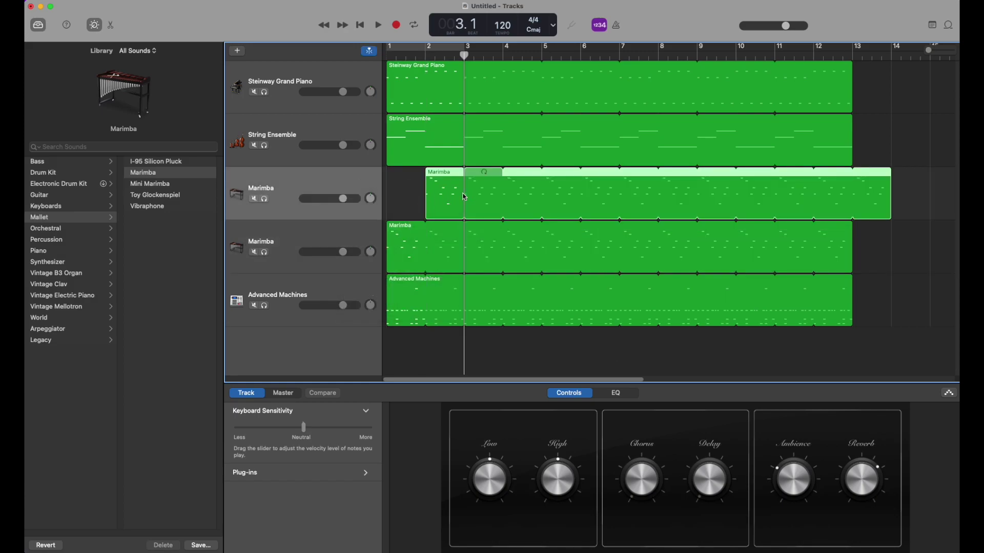
drag(441, 195, 318, 195)
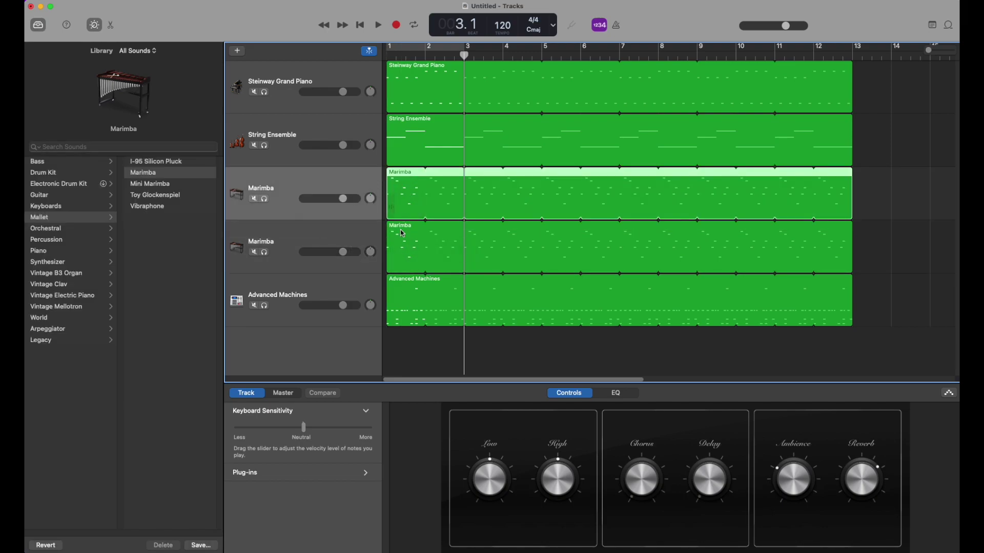
Solo both Marimba tracks and play them together from the start
click(265, 200)
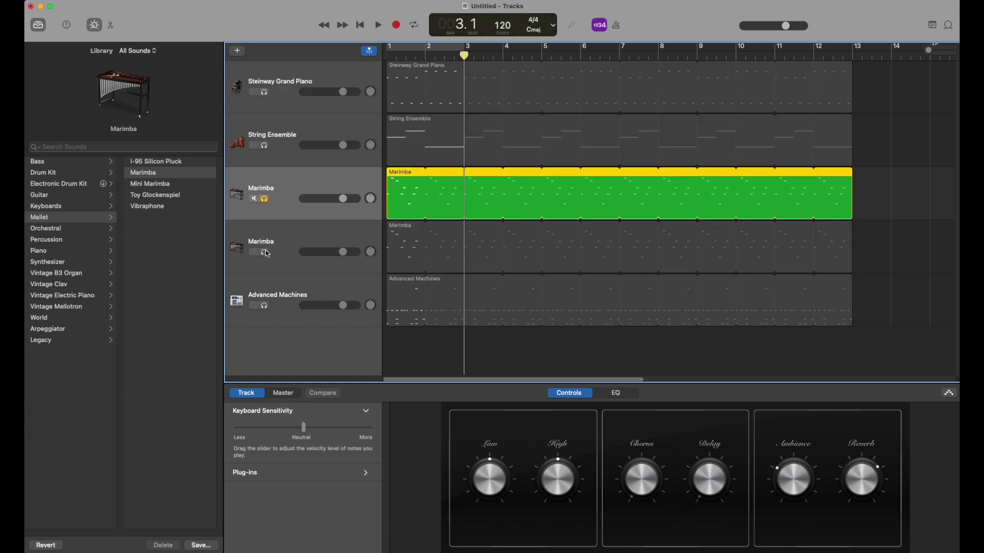
click(265, 253)
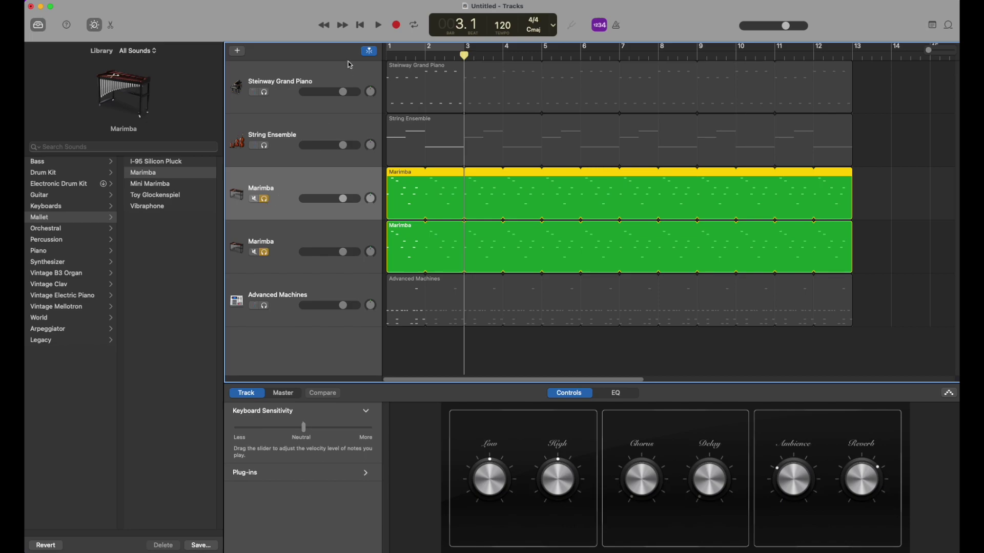
key(Return)
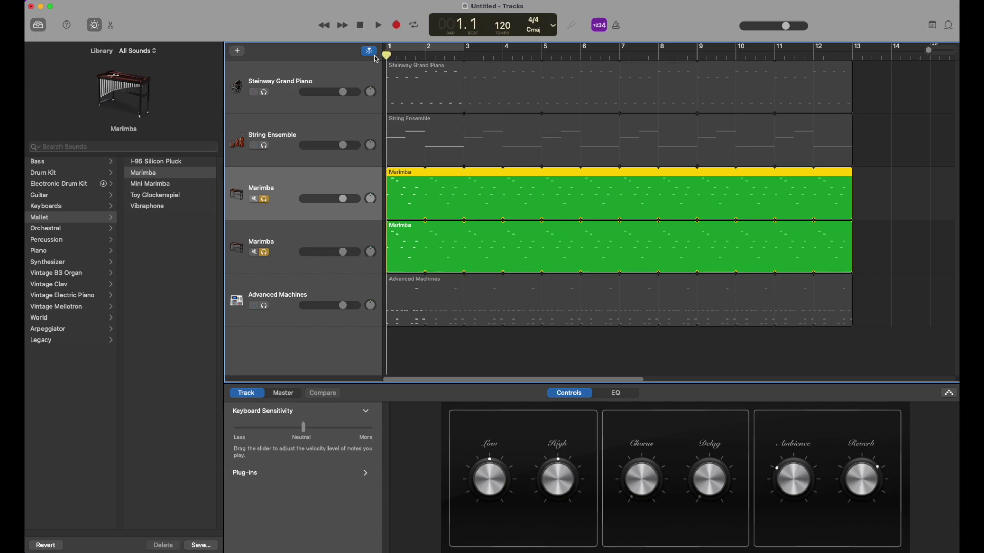
key(space)
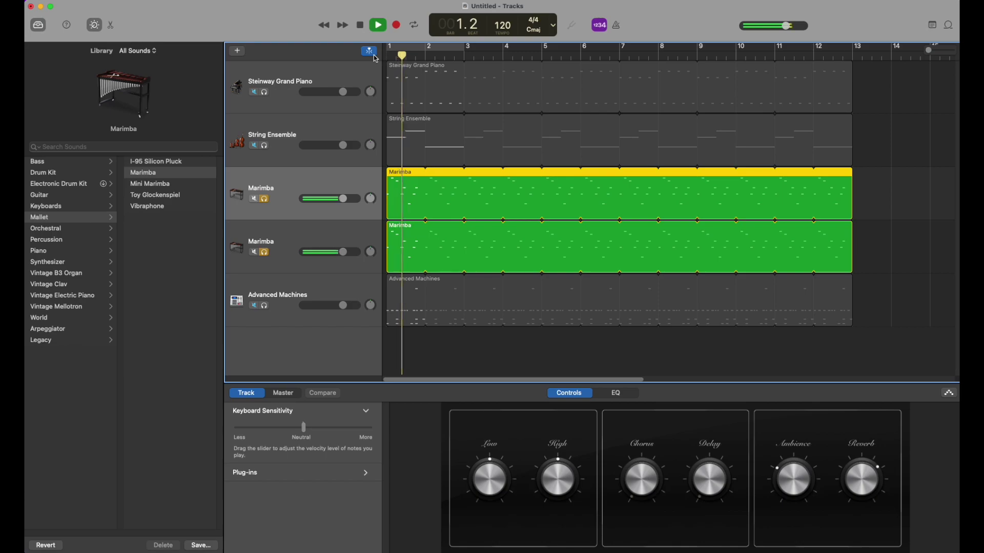
key(space)
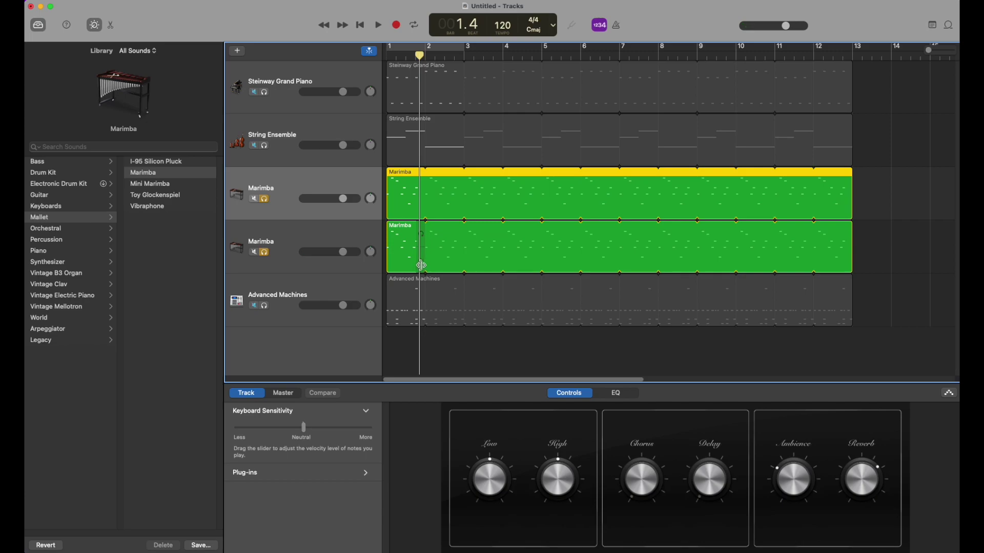
Remove the loops from the lower Marimba region and shorten it to three beats, ending at beat 4 of bar 1
drag(421, 265, 420, 265)
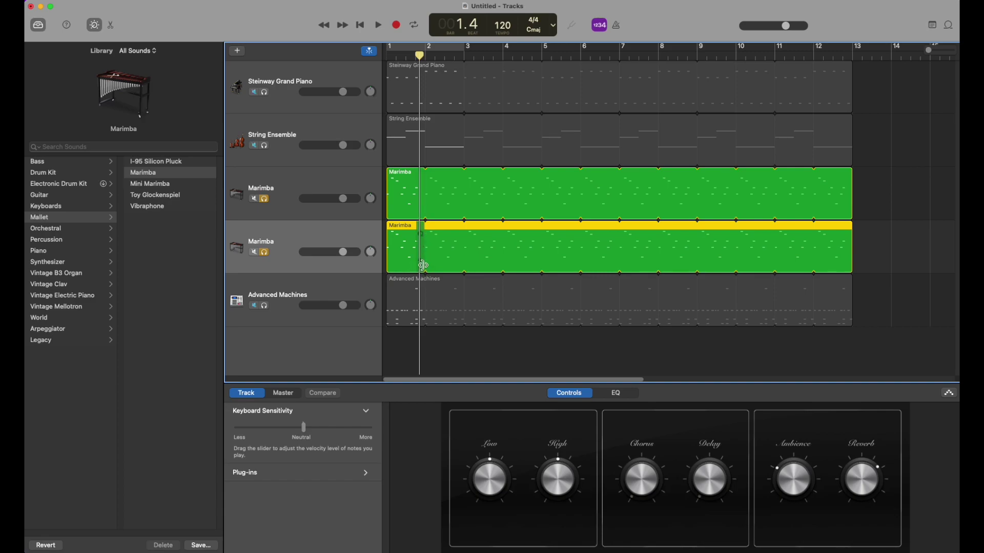
key(Return)
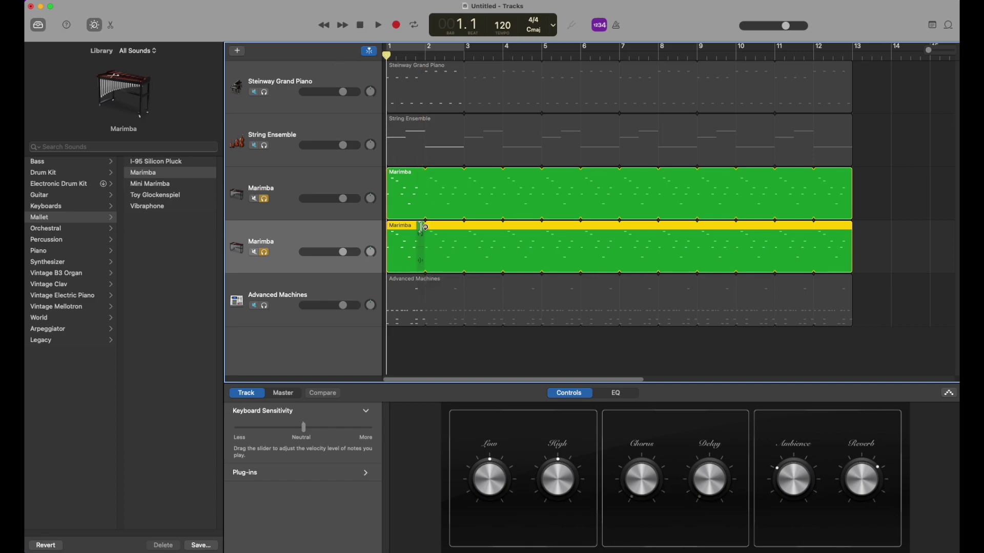
drag(424, 226, 355, 234)
mouse_move(424, 266)
mouse_down()
mouse_move(413, 267)
mouse_move(746, 260)
mouse_move(420, 262)
mouse_up()
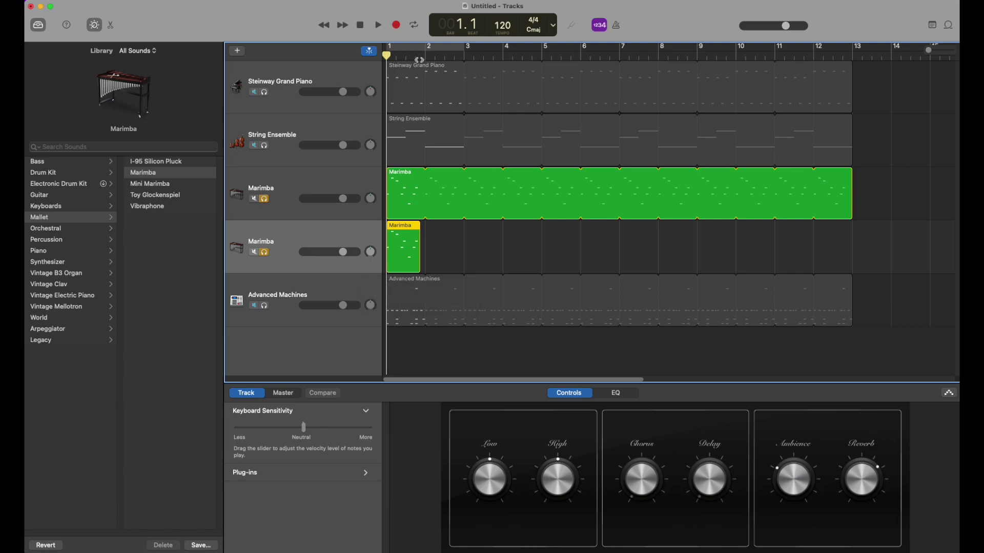
drag(420, 263, 415, 262)
click(416, 56)
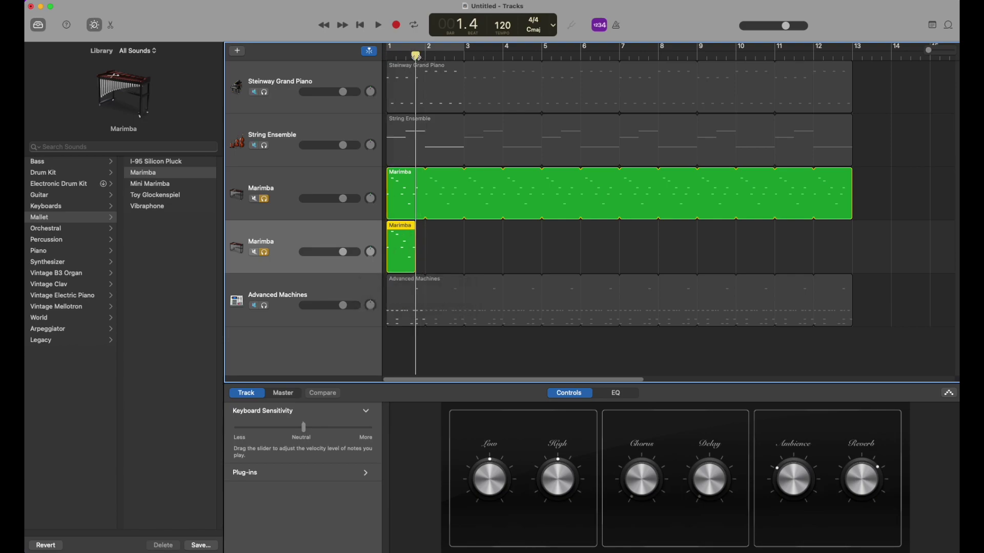
Loop the three-beat Marimba region up to bar 13 and play it back with only its track soloed
key(Return)
click(415, 55)
key(Return)
drag(415, 223, 856, 222)
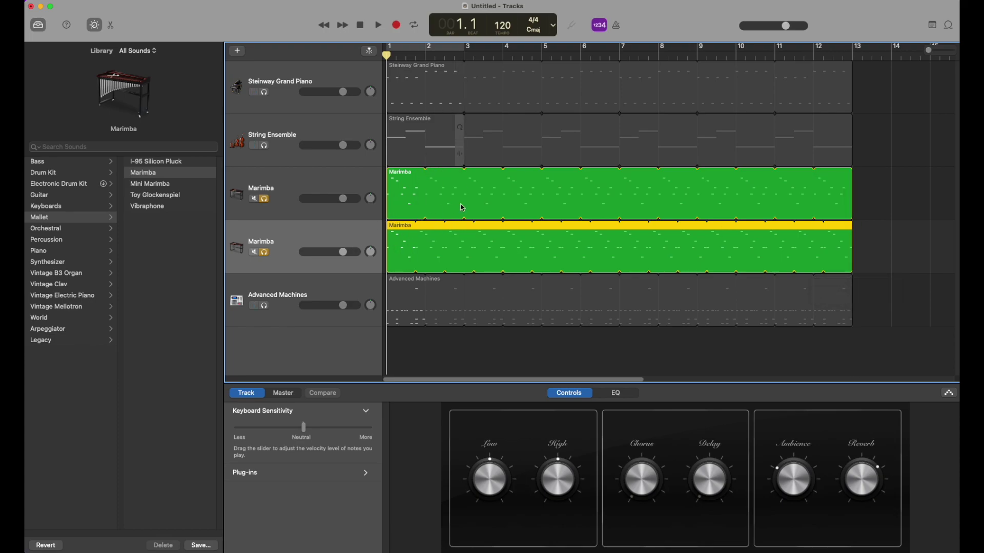
click(263, 200)
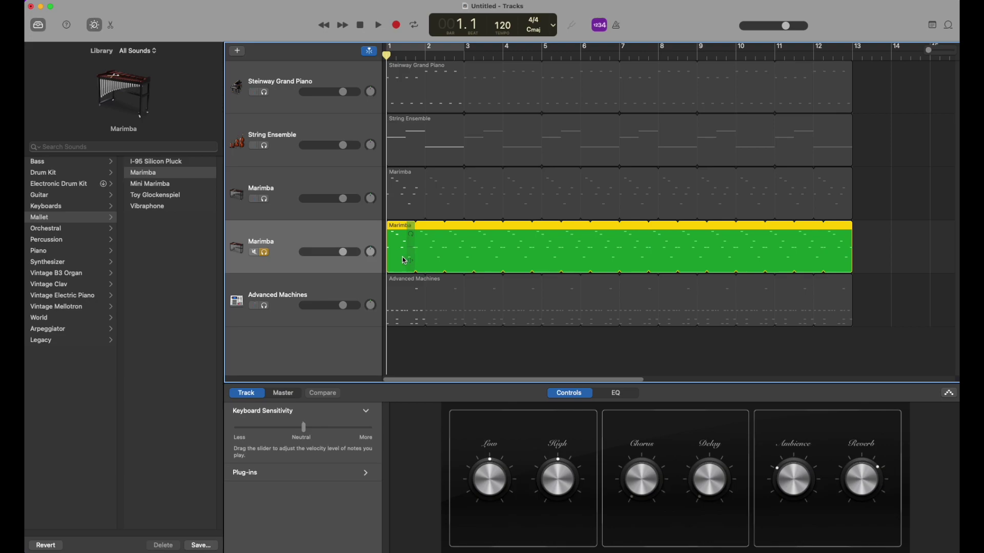
key(space)
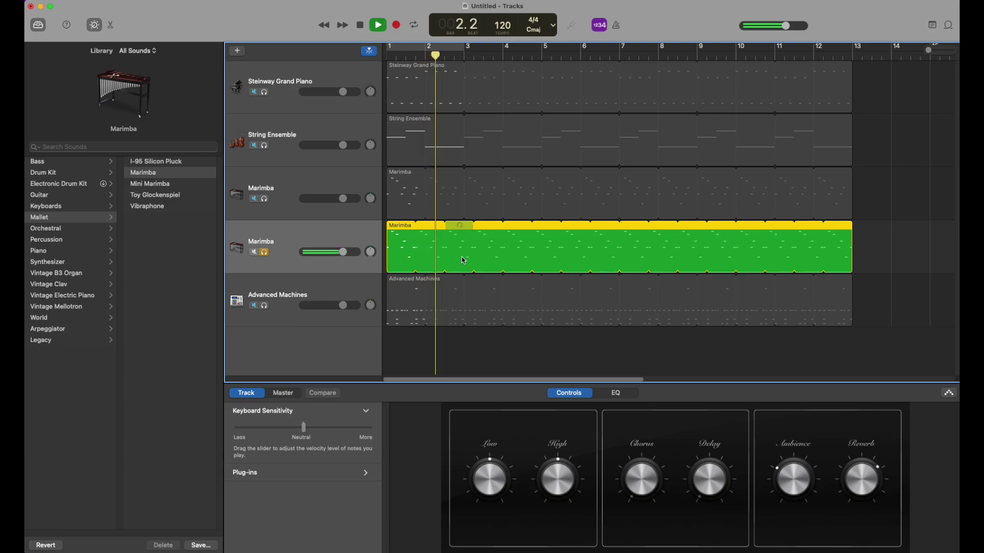
key(space)
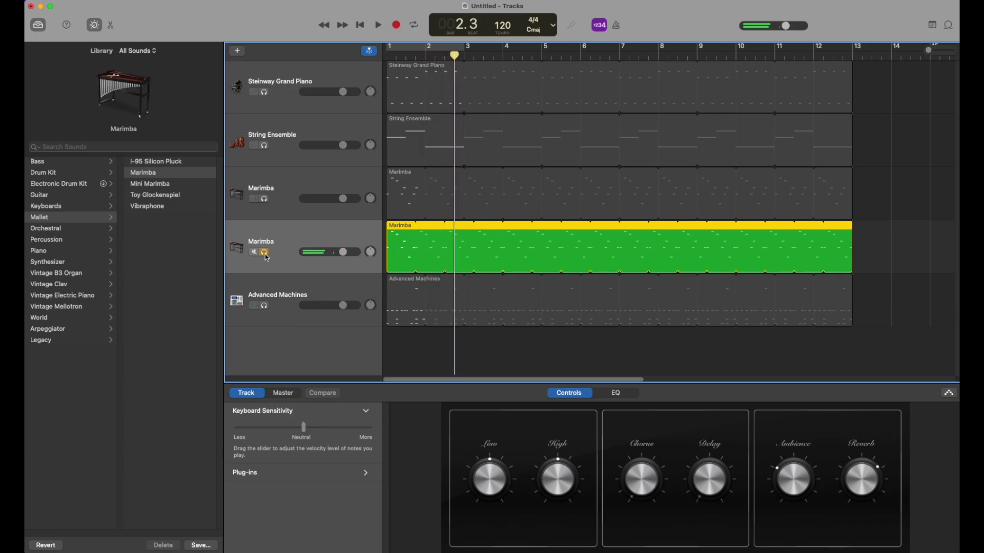
Solo the upper Marimba track as well, inspect the loop positions around bars 3 and 4, and play both marimbas from the start
click(264, 199)
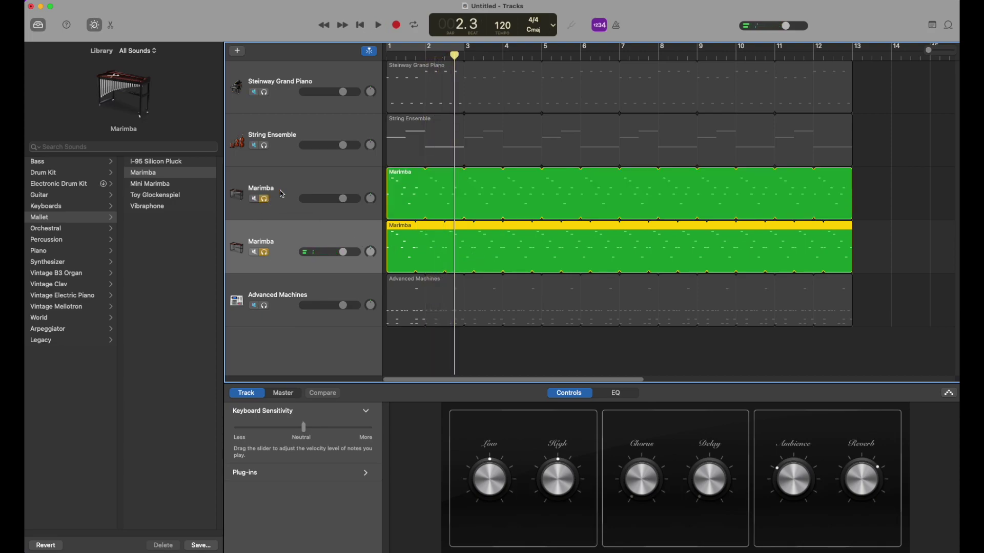
key(Return)
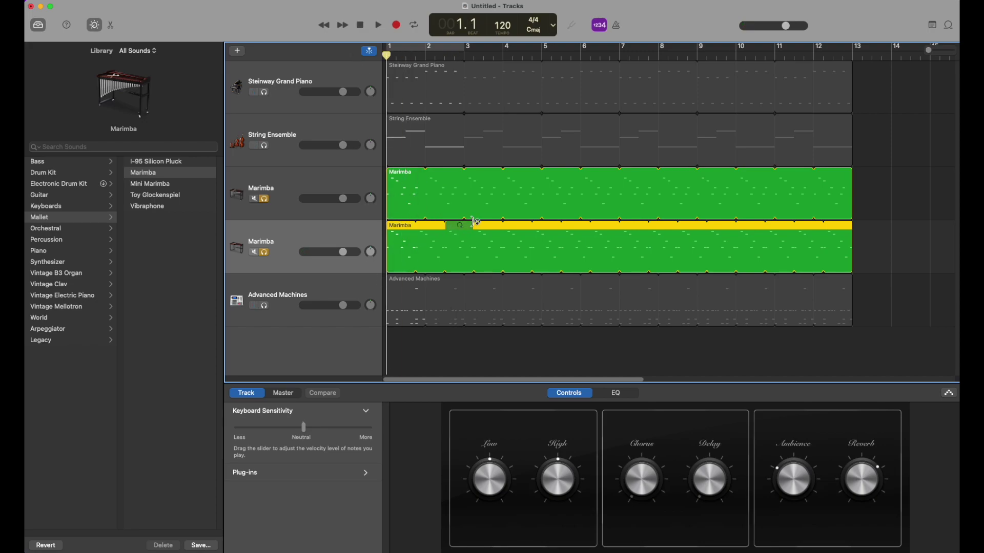
click(503, 52)
drag(502, 55, 478, 54)
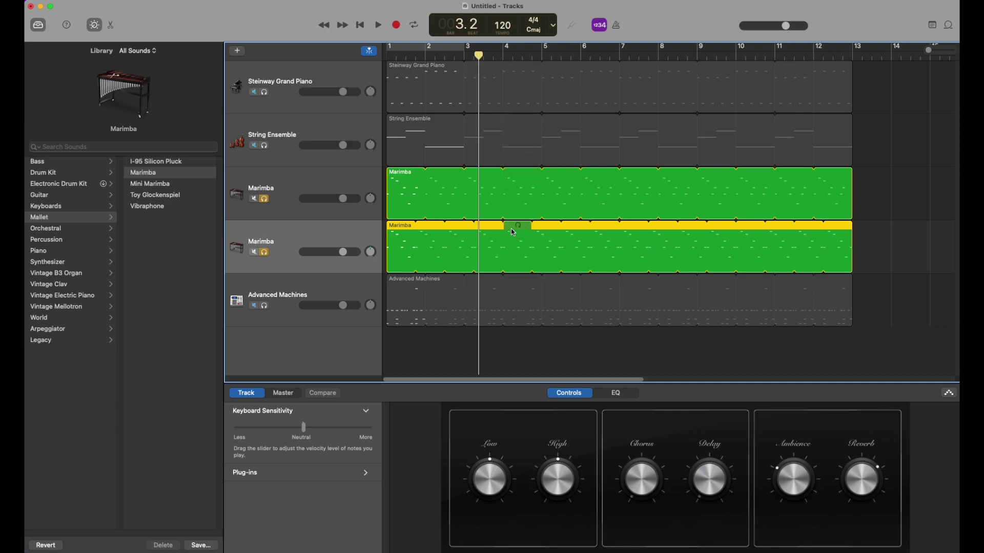
key(Return)
key(space)
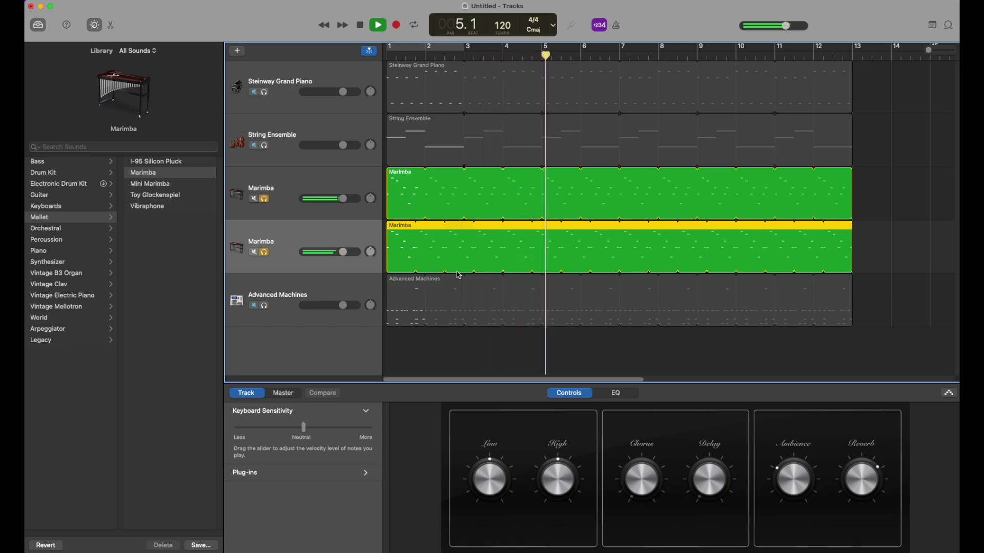
key(space)
Turn off solo on both Marimba tracks and play all five tracks from the start
click(265, 199)
click(264, 252)
key(Return)
key(space)
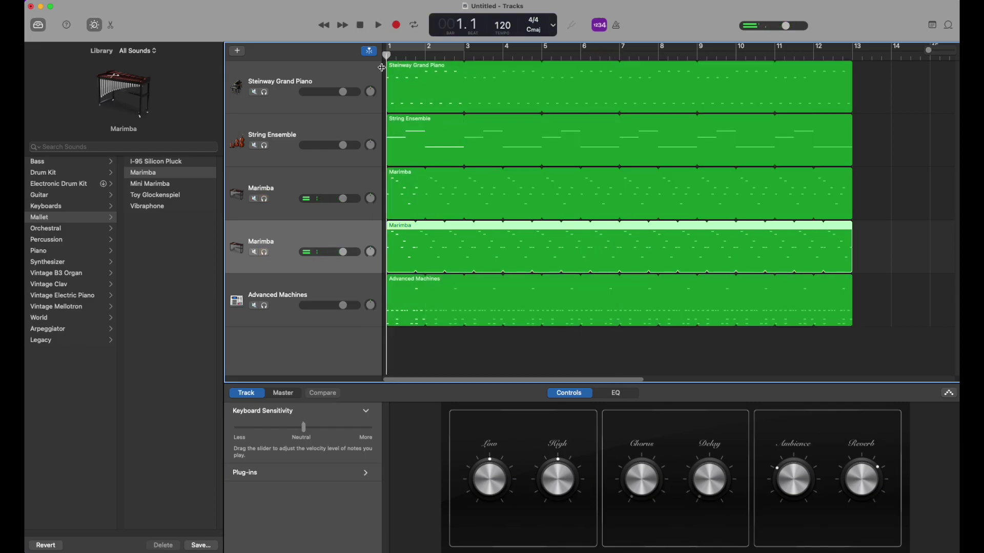
Clear the region selection and listen to all five tracks from the start up to bar 5
click(429, 352)
key(space)
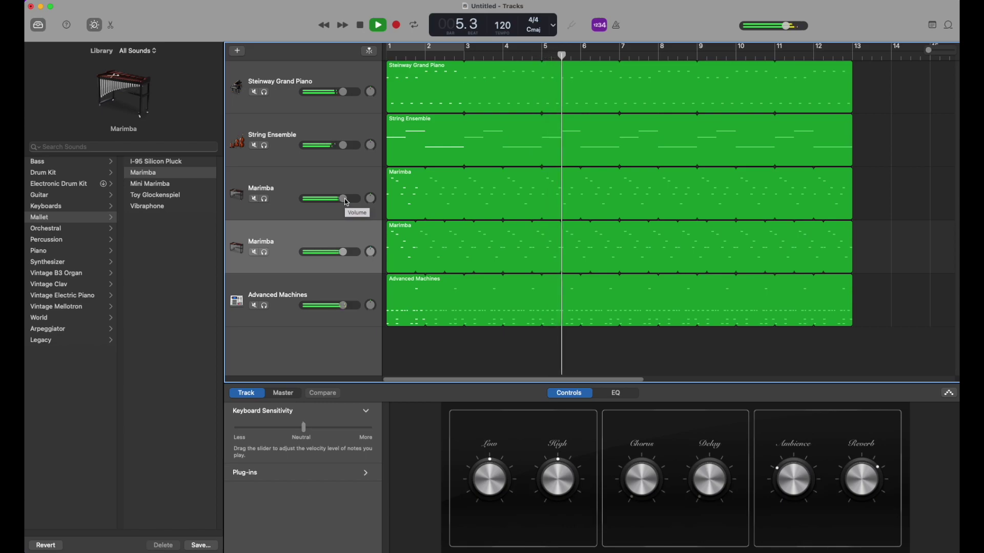
key(space)
Shorten the looped String Ensemble region so that it ends at bar 5
click(324, 134)
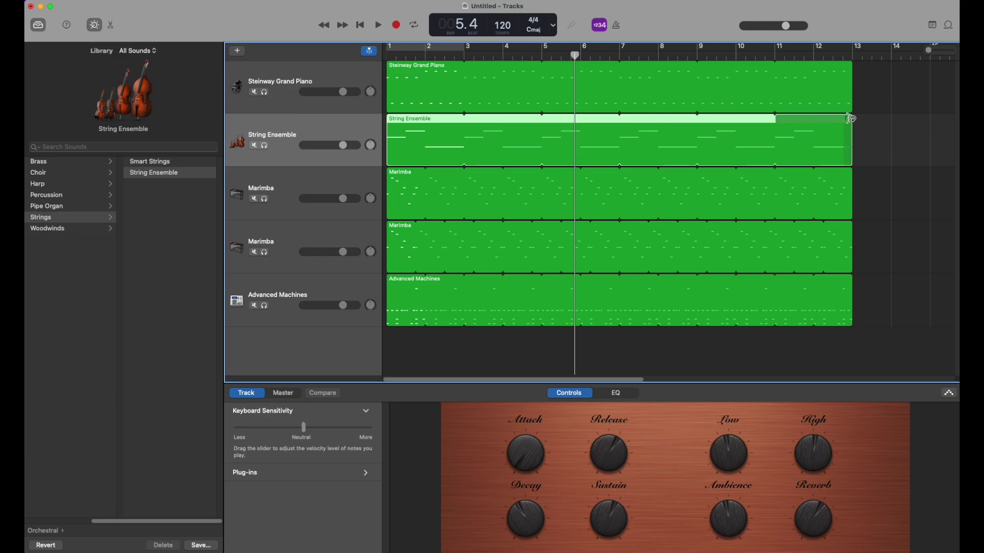
drag(851, 119, 463, 121)
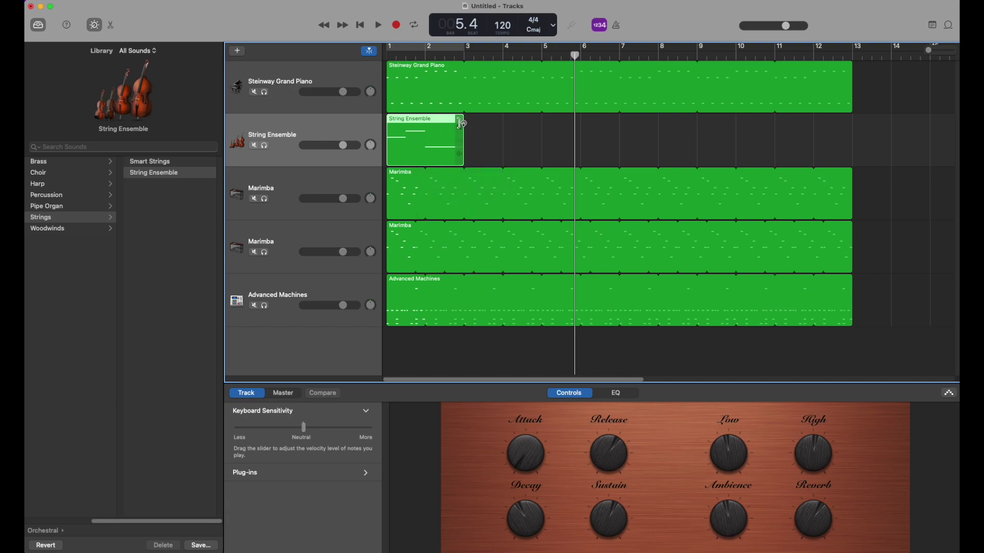
mouse_move(463, 123)
mouse_down()
mouse_move(840, 121)
mouse_move(542, 124)
mouse_up()
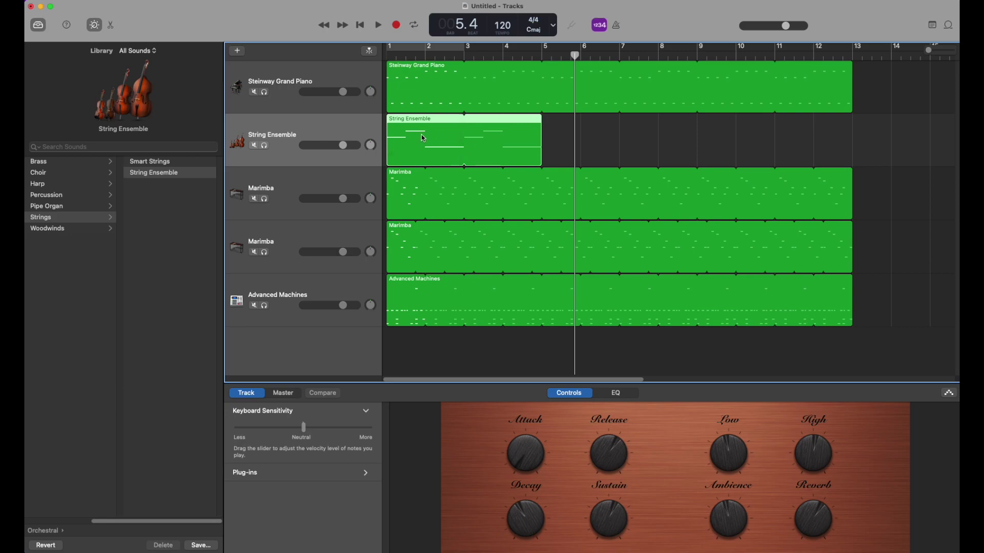
Copy the String Ensemble region and paste it on the same track at bar 5
right_click(425, 135)
click(439, 150)
drag(575, 53, 544, 53)
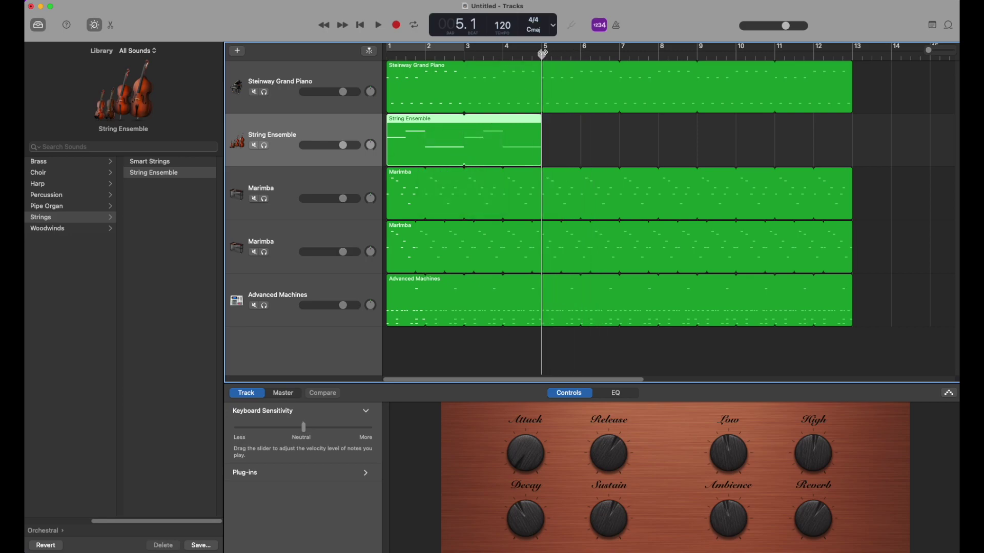
right_click(572, 126)
click(597, 148)
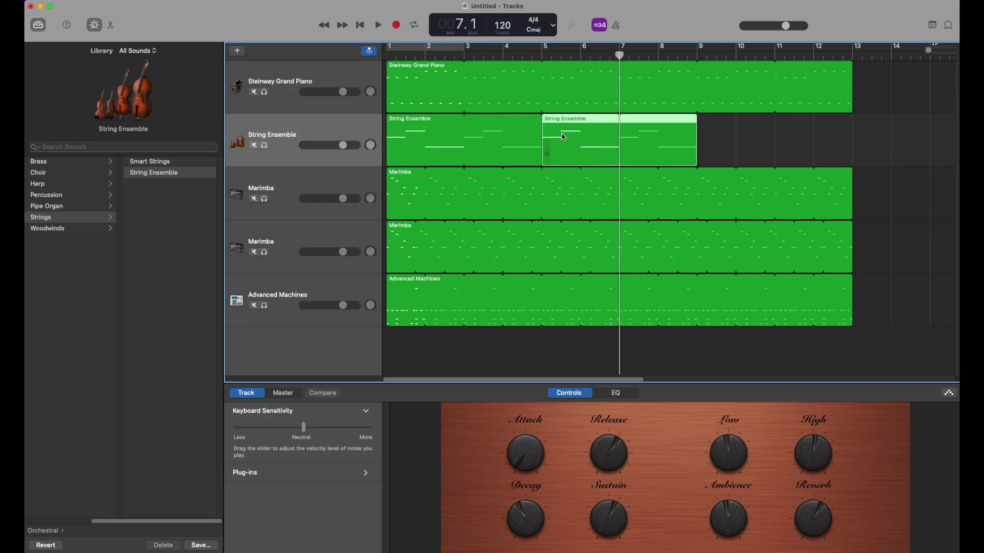
Open the String Ensemble region at bar 5 in the Piano Roll and raise its long bar 6 note to G3
drag(539, 119, 566, 134)
click(566, 135)
double_click(591, 144)
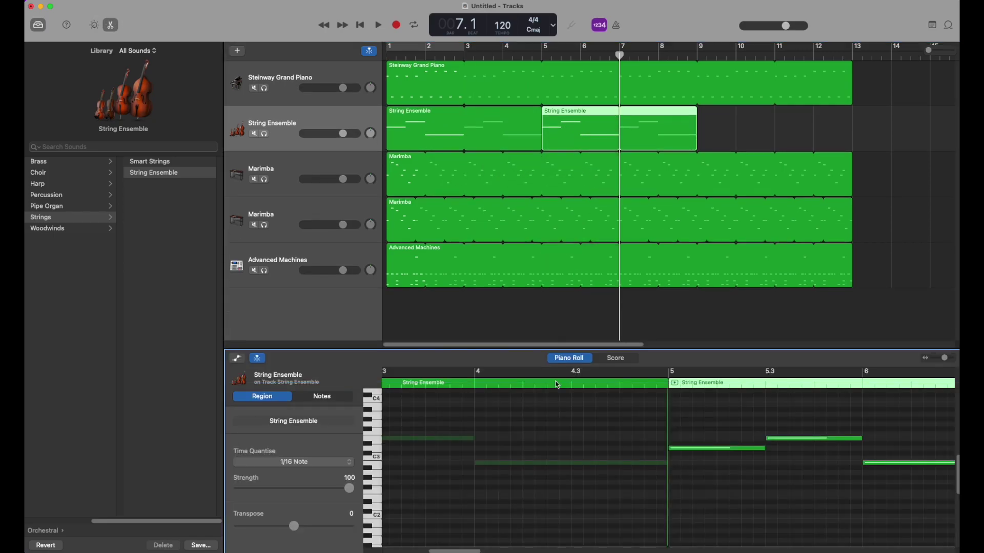
drag(467, 551, 491, 552)
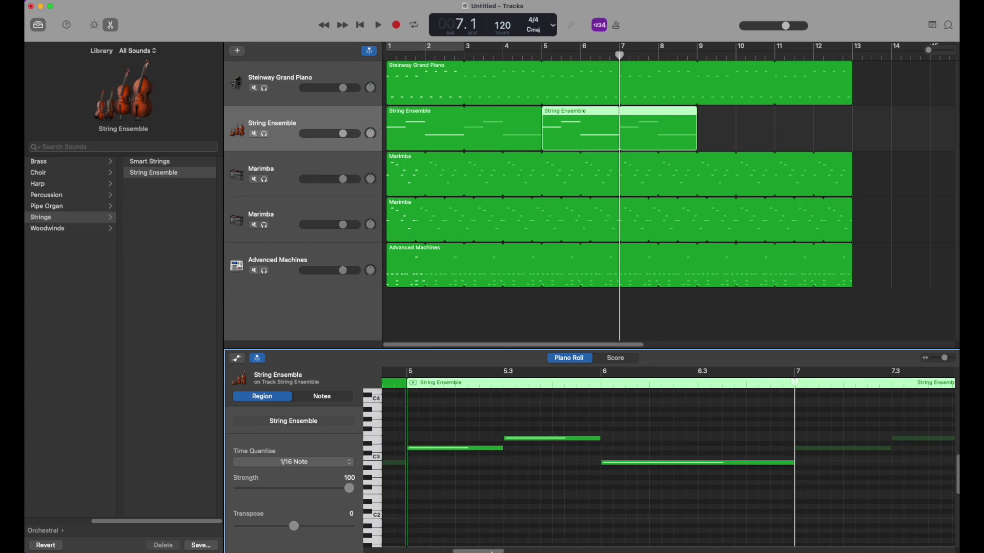
click(626, 464)
click(620, 464)
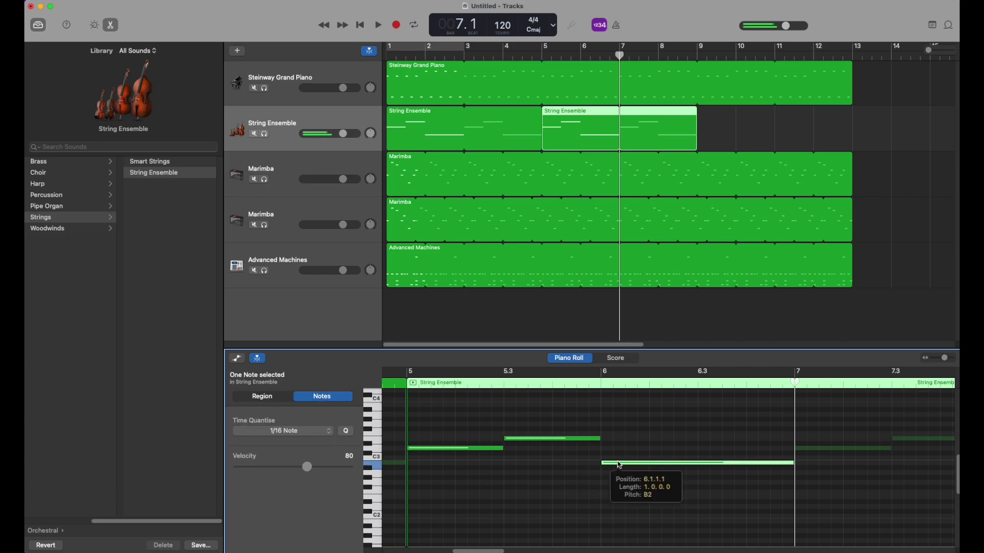
drag(620, 466, 620, 426)
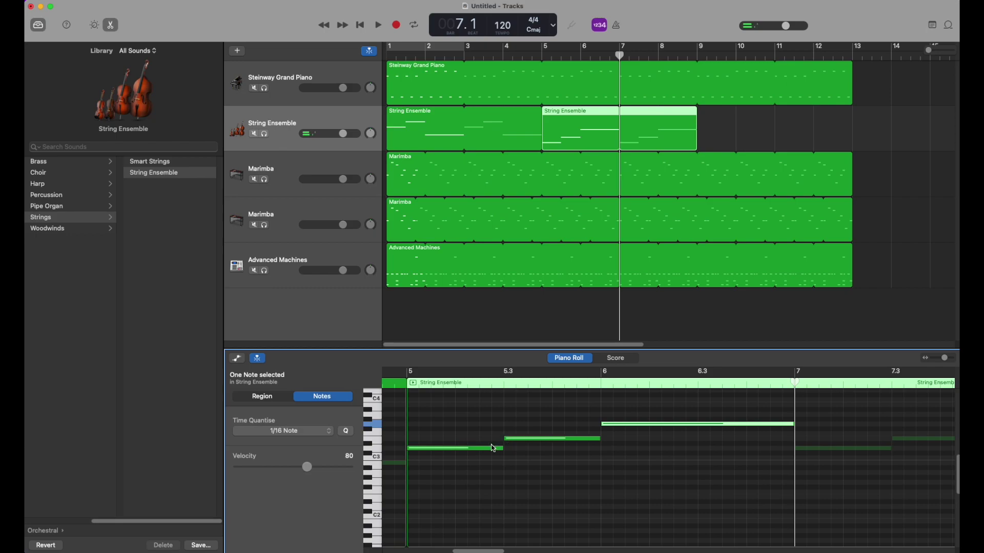
Play the piece from the start through the edited String Ensemble region
key(Return)
key(space)
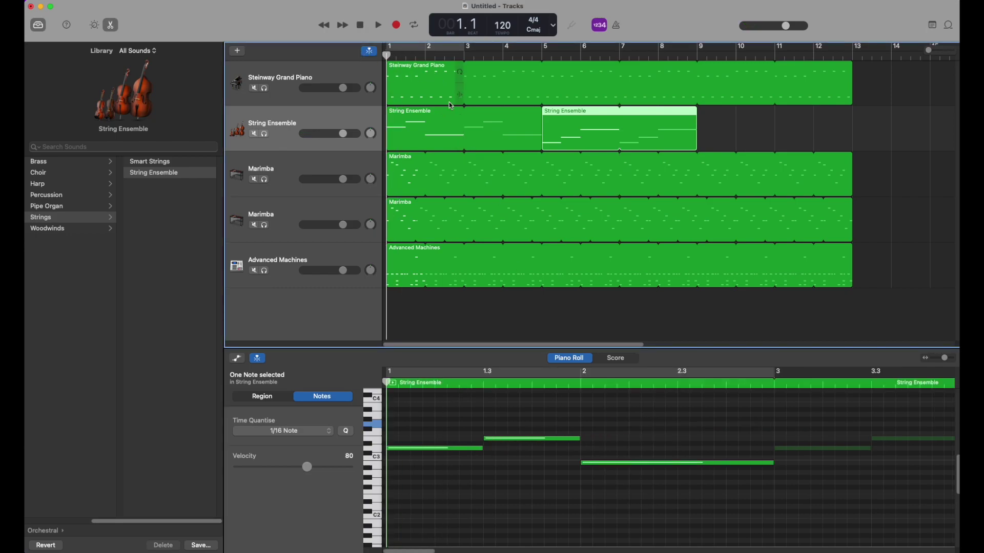
key(space)
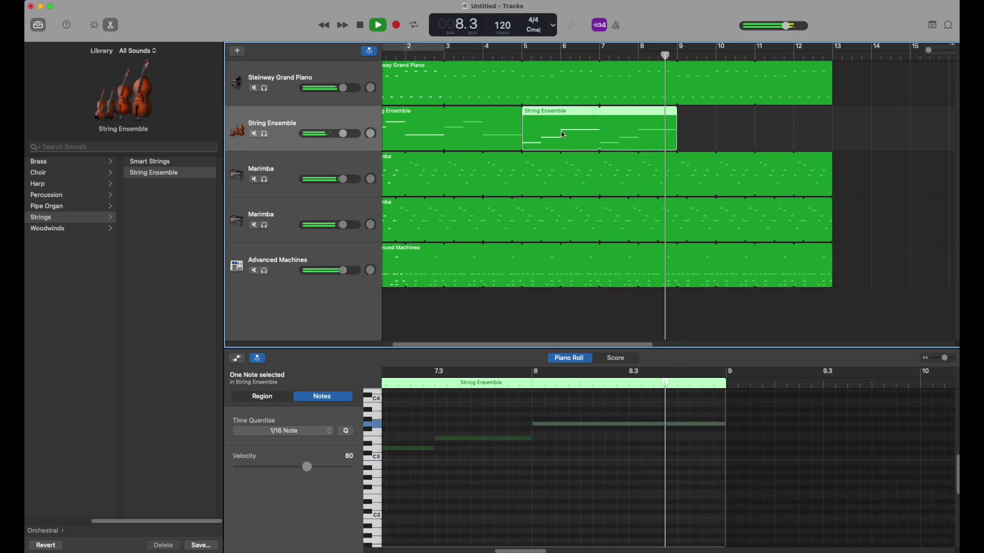
Stop playback, copy the edited String Ensemble region at bar 5 and paste it at bar 9
right_click(564, 135)
click(565, 139)
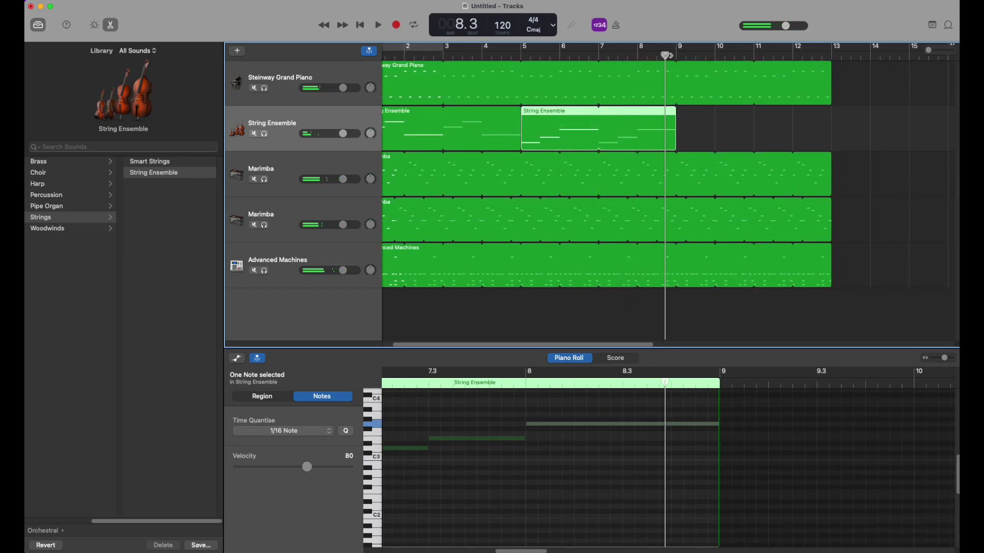
right_click(562, 128)
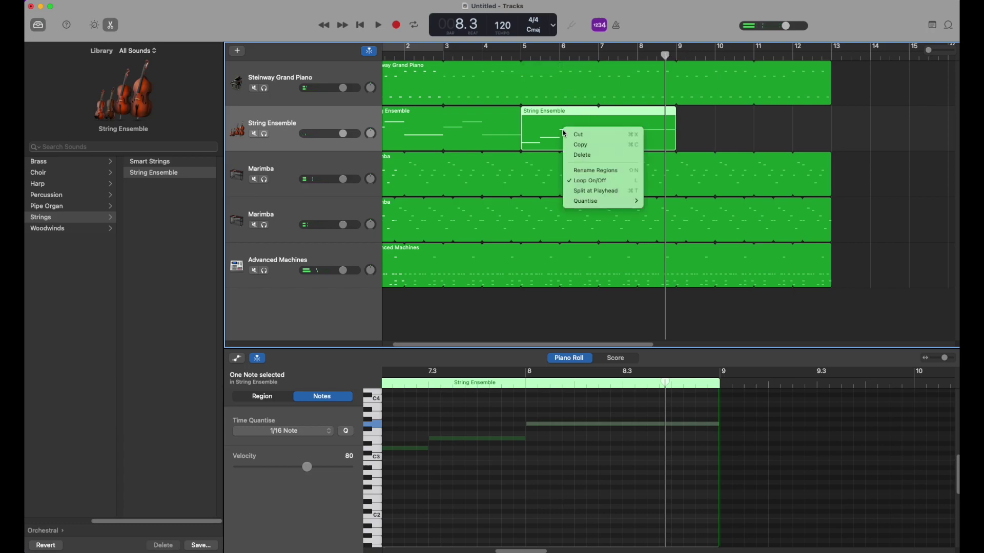
click(584, 146)
right_click(684, 113)
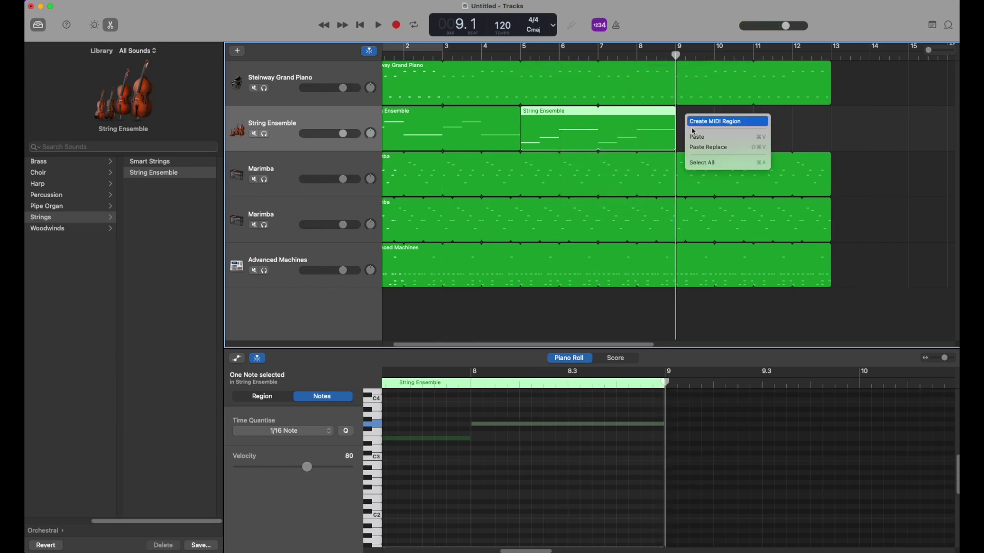
click(699, 135)
click(695, 146)
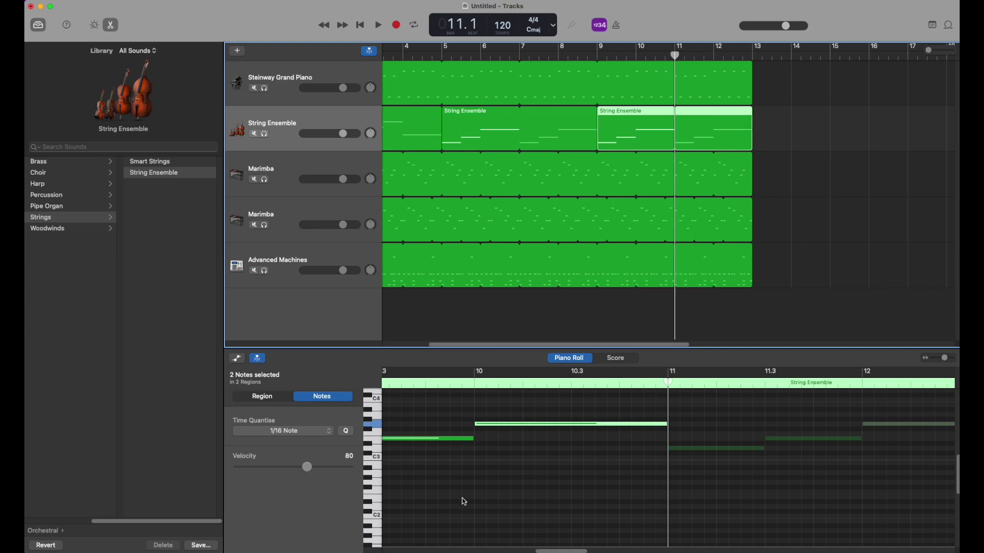
In the String Ensemble region at bar 9, raise the second note, at 9.3, to A3
click(457, 469)
scroll(457, 468, left, 5)
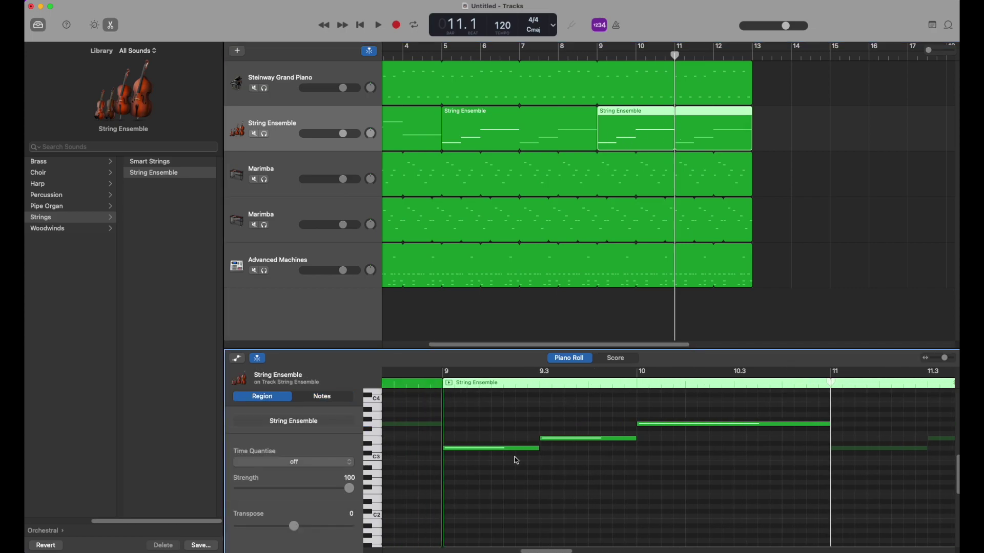
drag(560, 445, 561, 415)
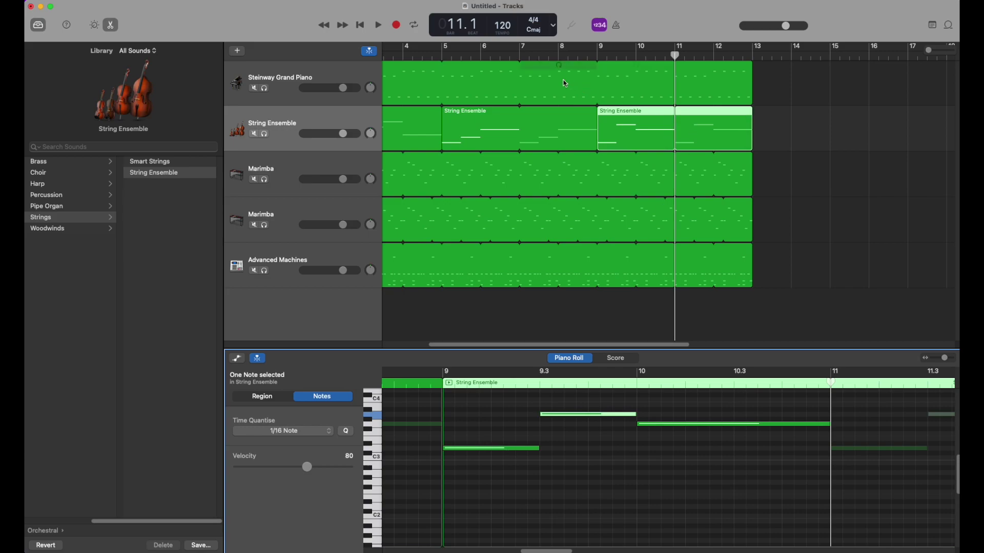
Play the arrangement from late in bar 6 into bar 10 to hear the new string variation
click(514, 53)
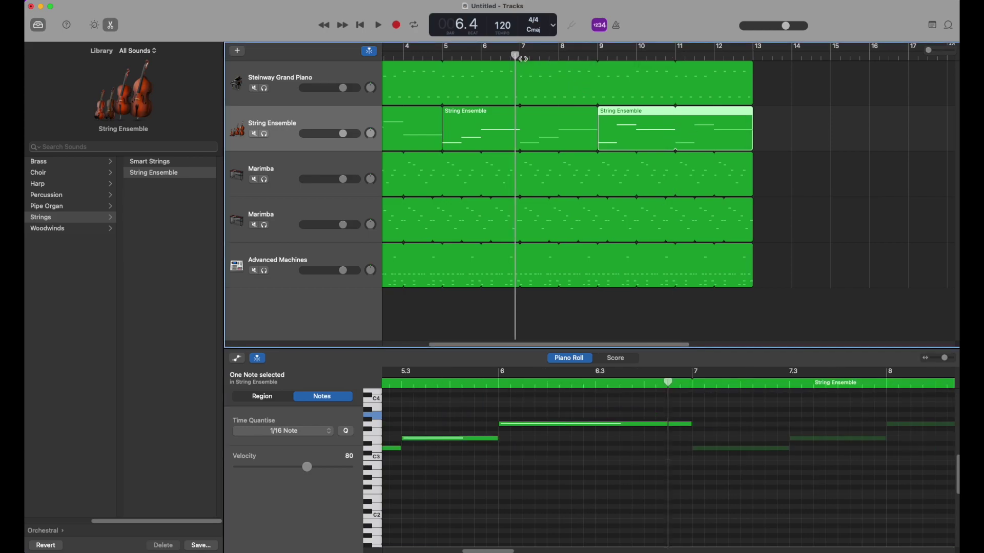
key(space)
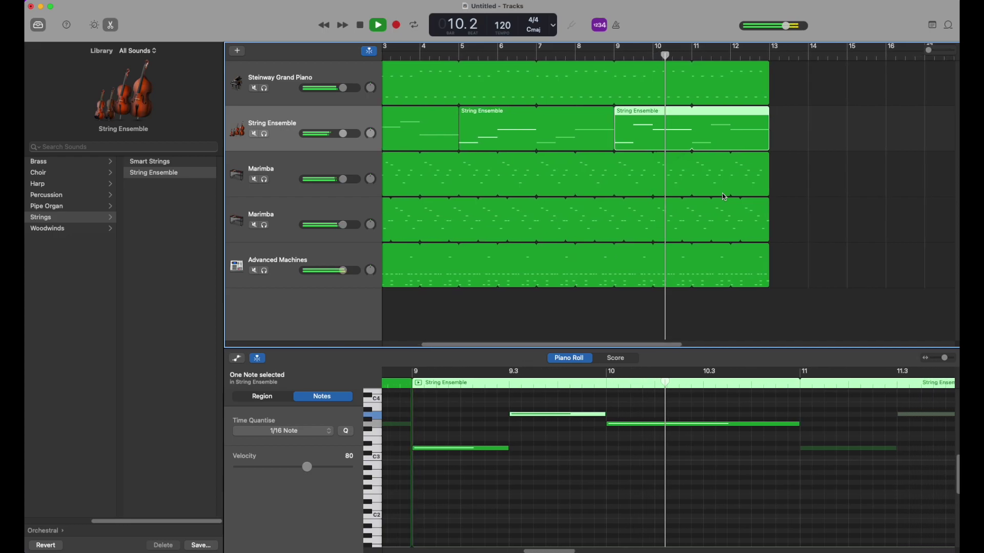
key(space)
drag(606, 345, 560, 346)
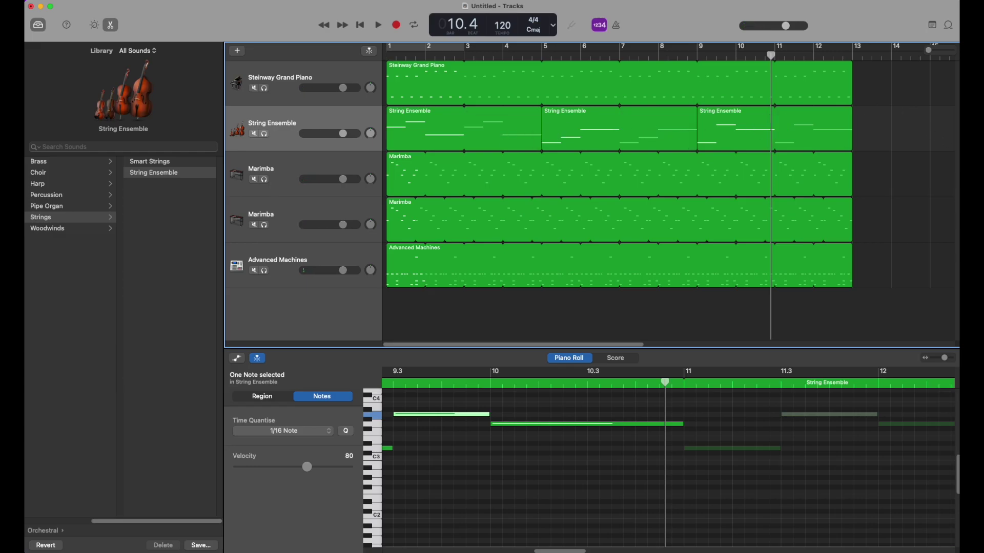
Switch to the MINIMALISM YEAR 9 presentation, review the musical features on slide 20, highlight the Addition entry, and return to GarageBand
key(super+Tab)
scroll(394, 303, down, 5)
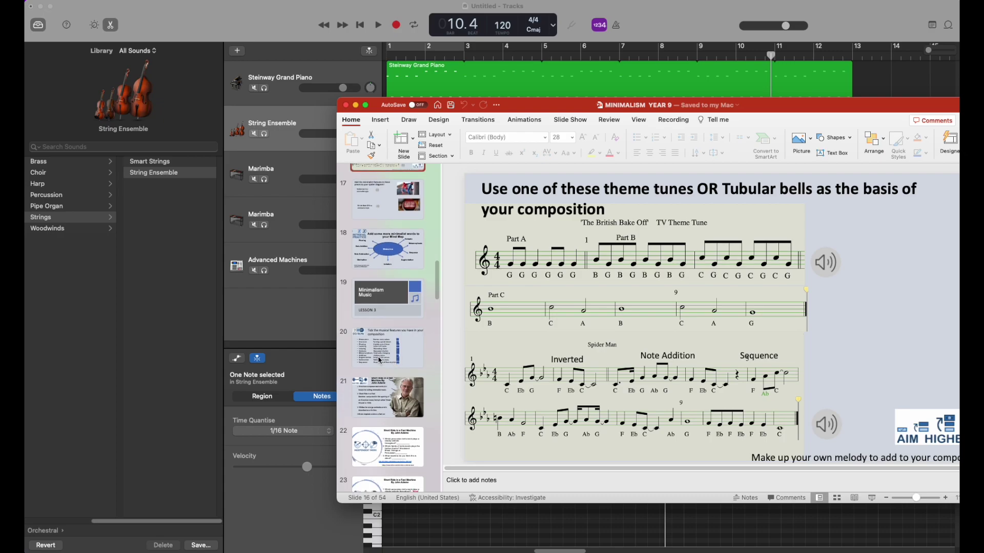
click(380, 361)
drag(787, 109, 761, 119)
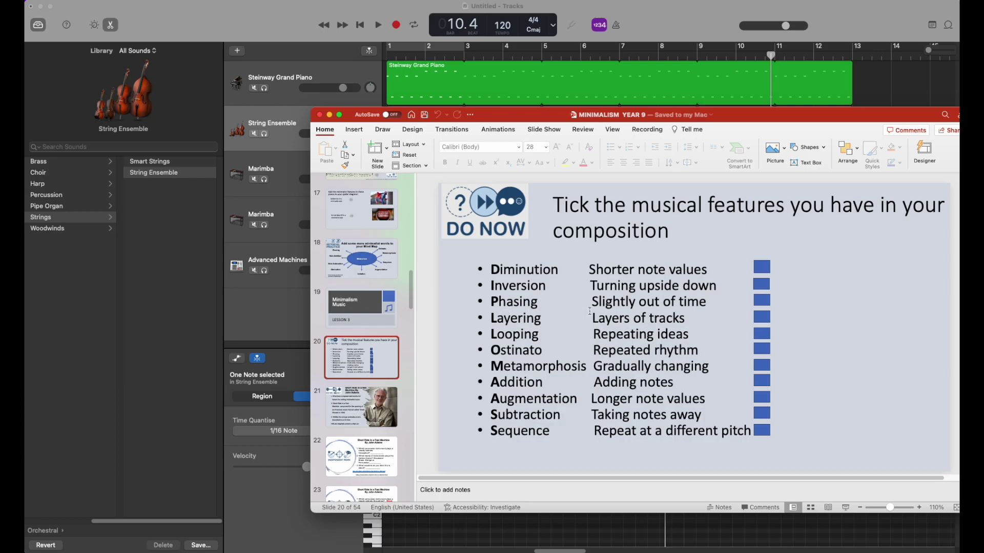
mouse_move(520, 366)
mouse_down()
mouse_move(653, 367)
mouse_move(638, 382)
mouse_move(515, 381)
mouse_up()
click(670, 367)
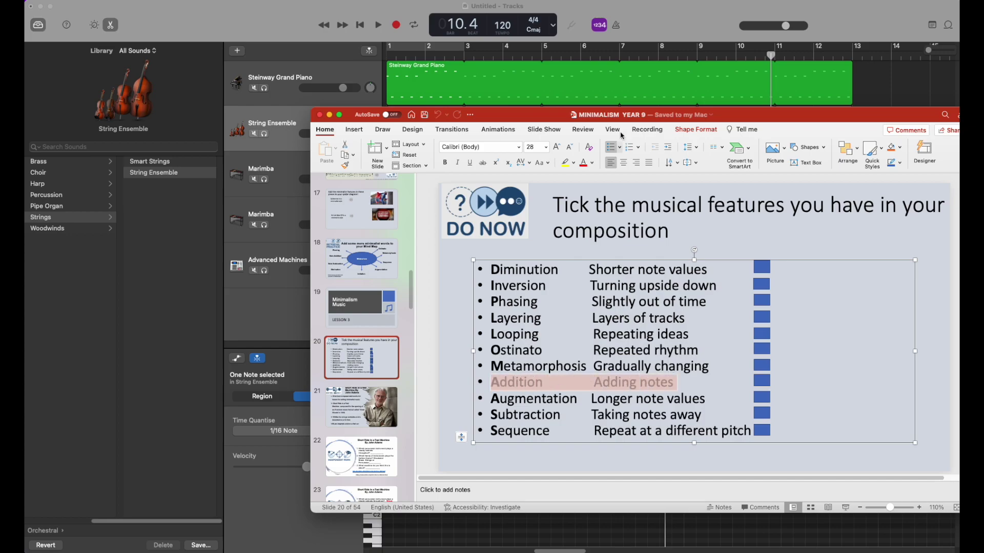
click(672, 19)
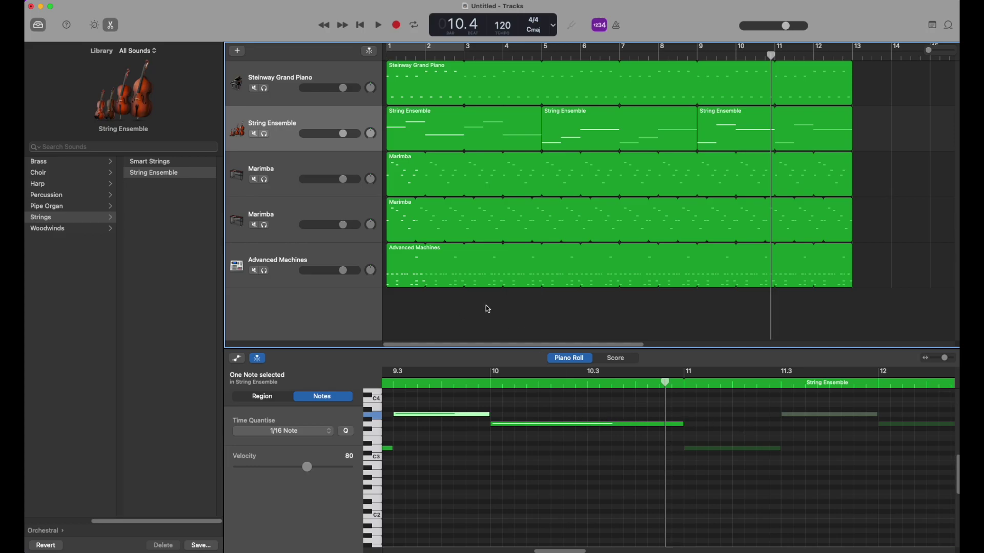
Check the Augmentation entry in the presentation's feature list and switch back to GarageBand
key(super+Tab)
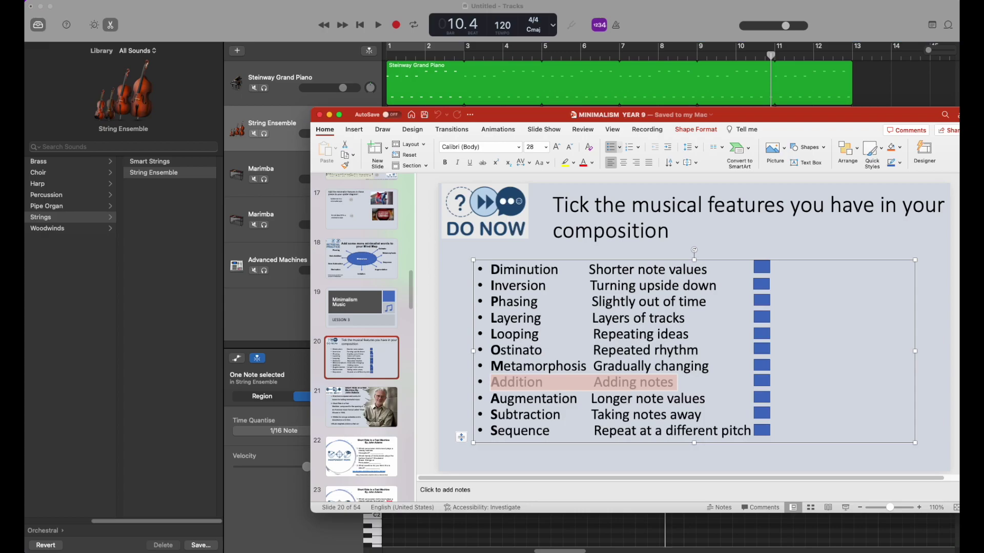
click(541, 400)
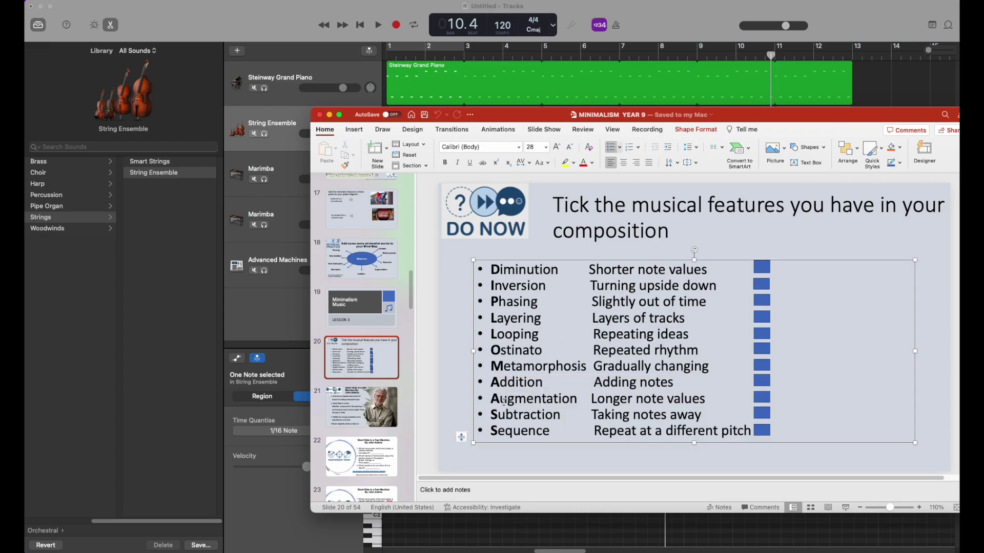
key(super+Tab)
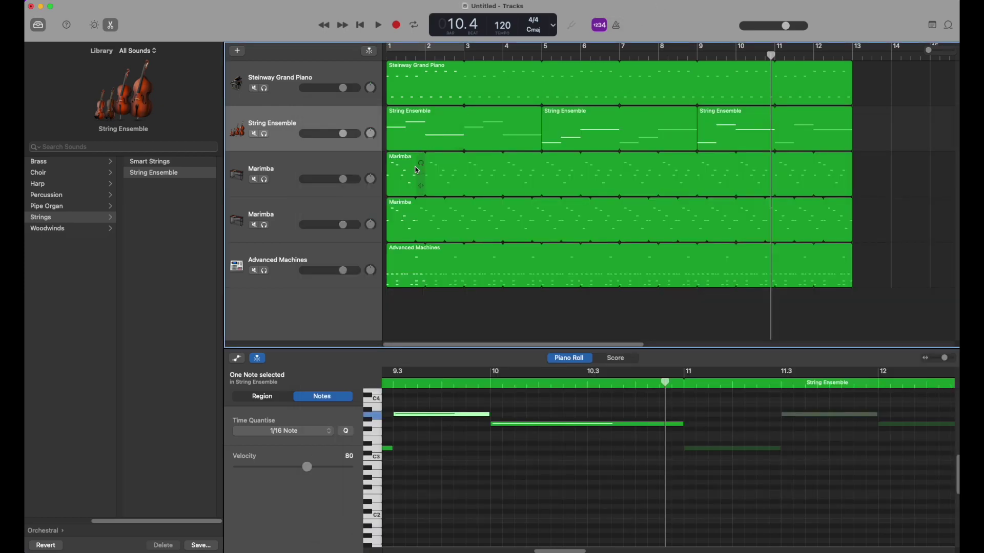
Add a software instrument track below the Steinway Grand Piano and assign it the Acoustic Guitar sound
click(278, 76)
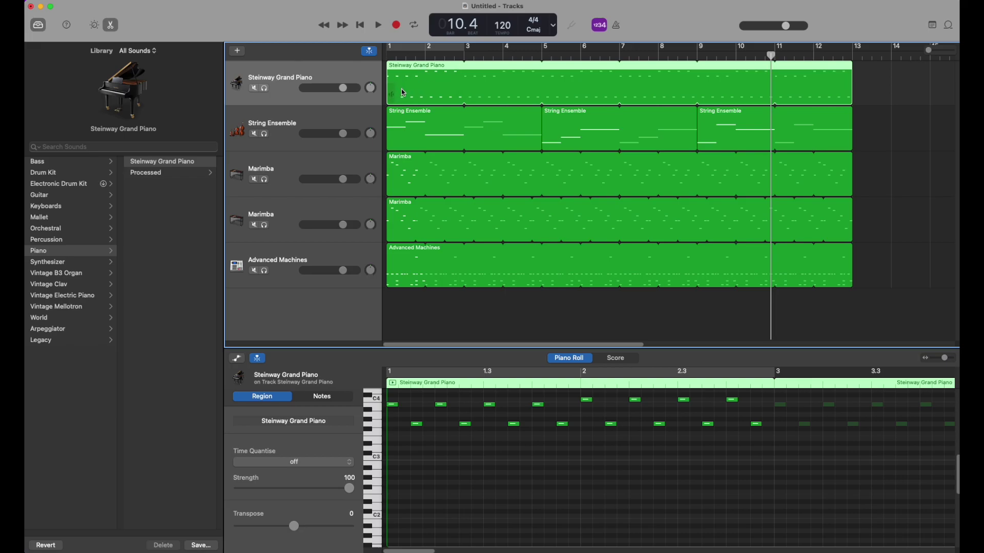
click(238, 52)
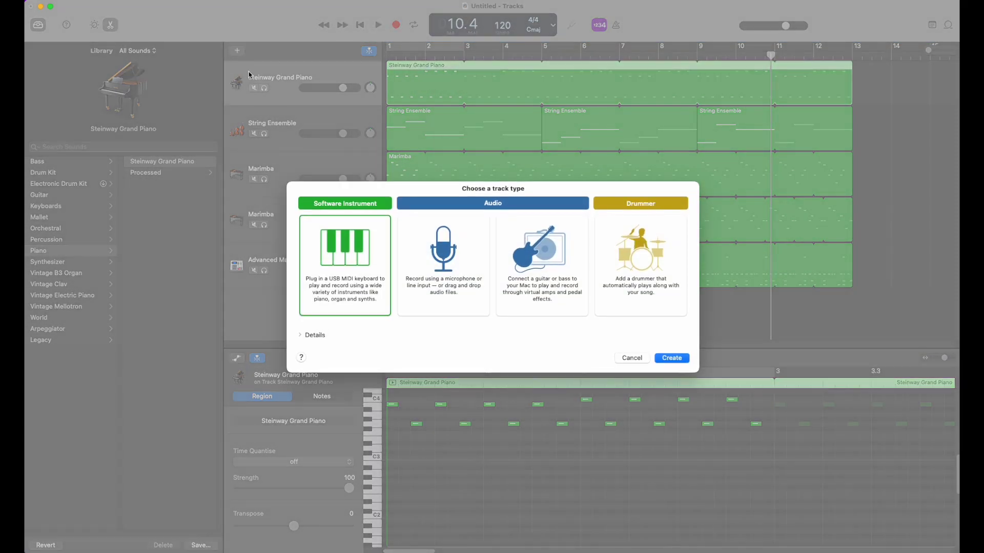
double_click(346, 248)
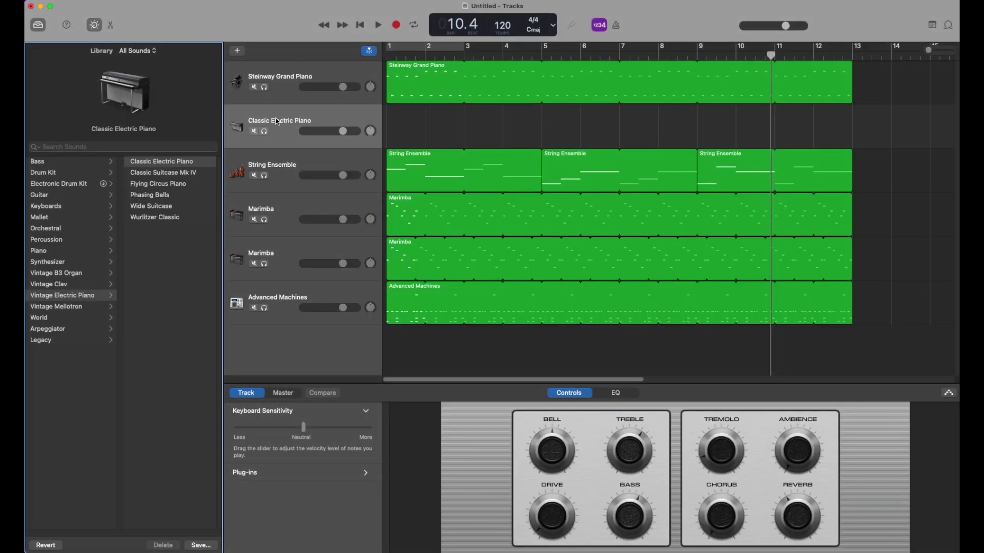
click(62, 197)
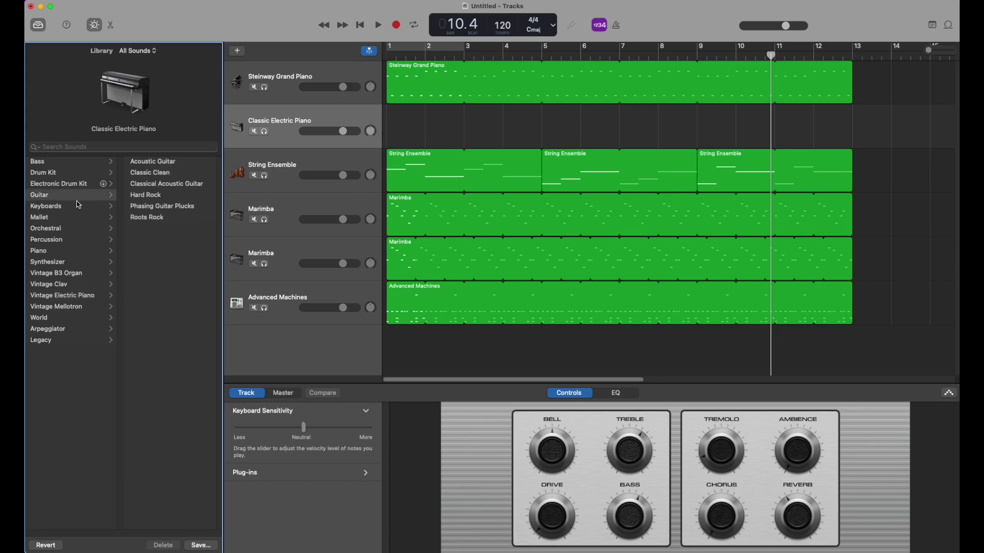
click(152, 161)
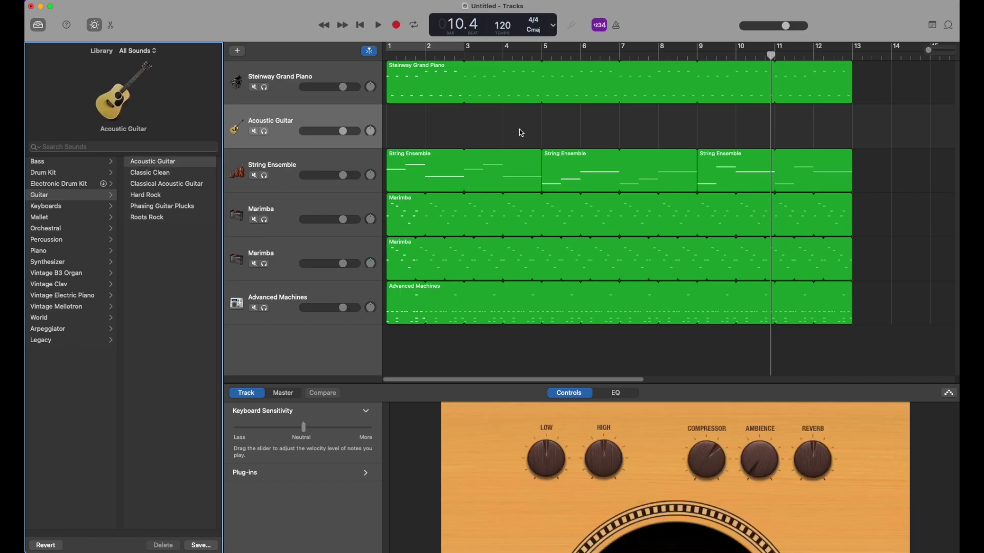
Copy the looped Steinway Grand Piano region and paste it at bar 1 of the Acoustic Guitar track
click(415, 96)
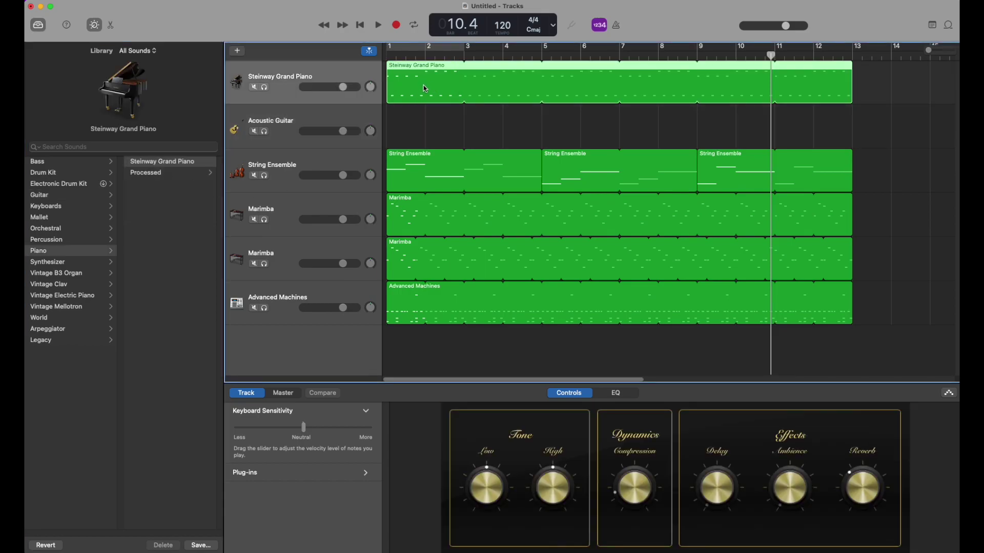
right_click(428, 87)
click(451, 101)
click(383, 56)
right_click(404, 116)
click(403, 117)
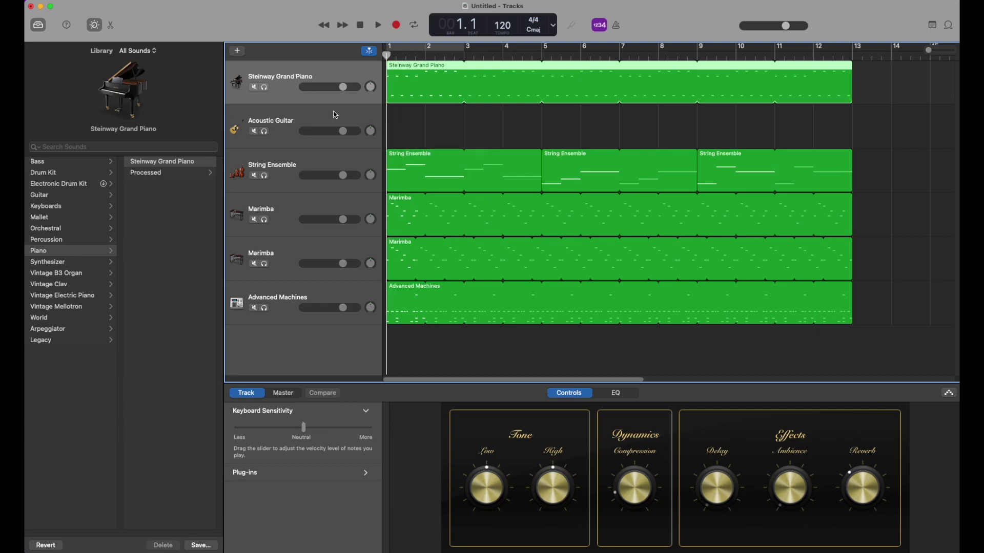
right_click(404, 117)
click(415, 133)
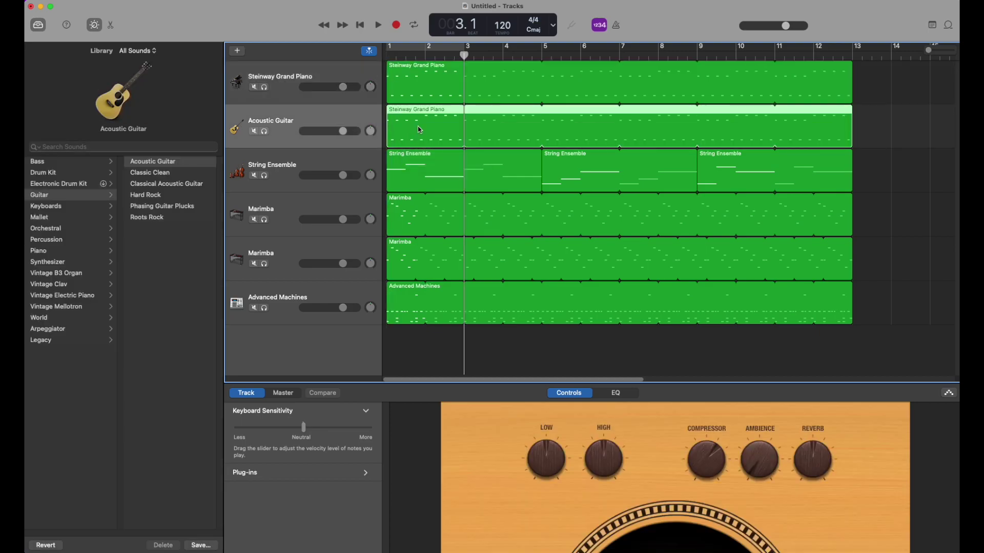
In the guitar region's notes, move the first lower note to beat 2 of bar 1 and delete the eight notes in bar 2
double_click(420, 129)
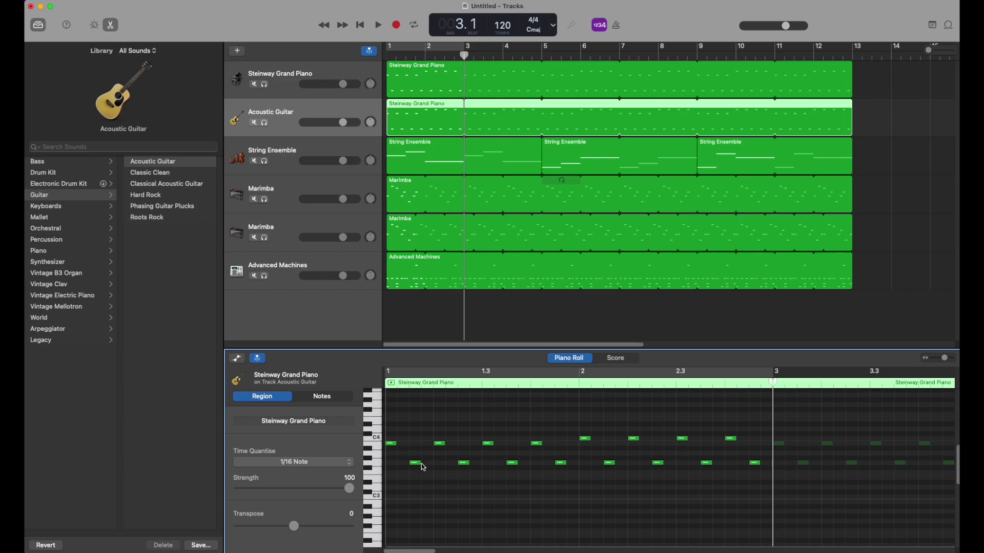
drag(418, 467, 442, 467)
click(440, 444)
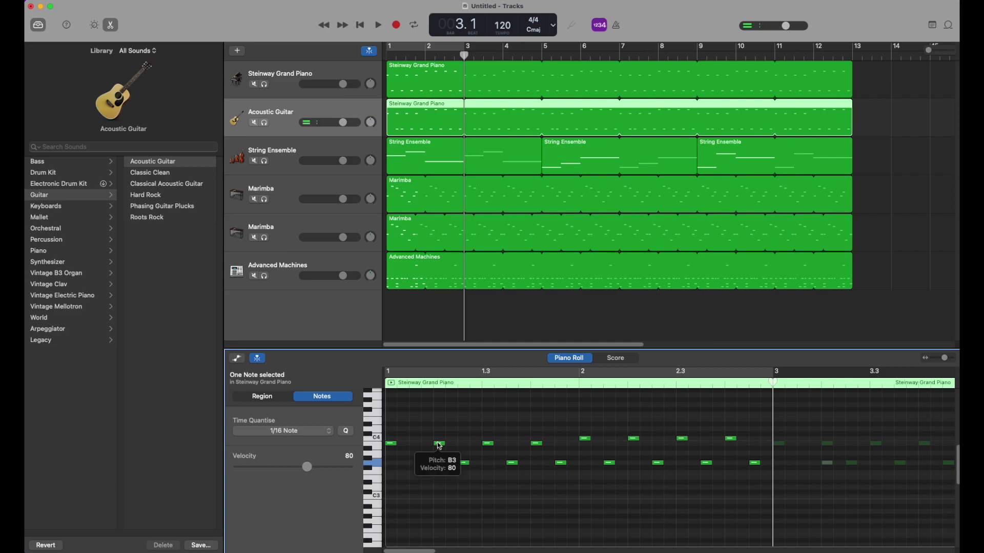
drag(574, 416, 766, 492)
key(Delete)
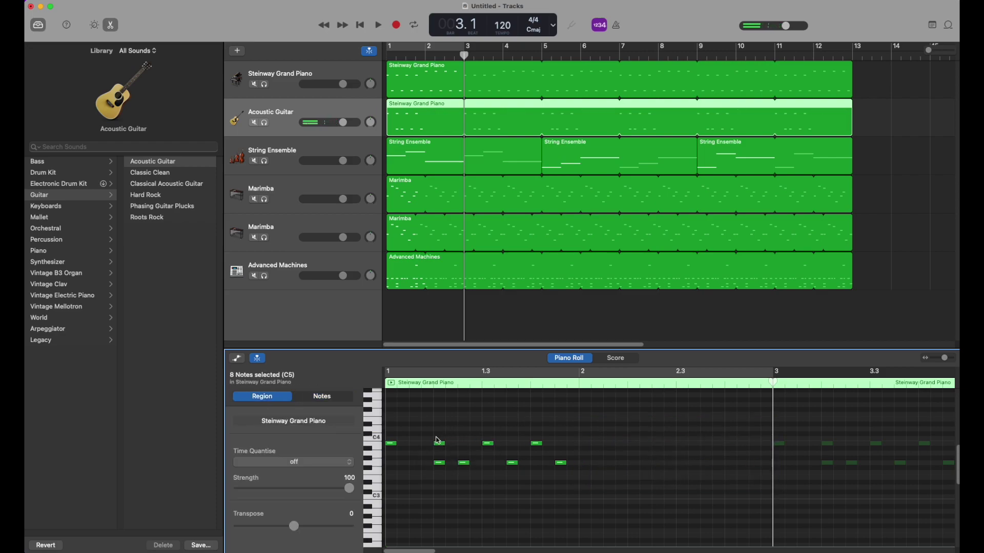
Shift the last five guitar notes of bar 1 together into bar 2
click(441, 445)
drag(579, 482, 579, 481)
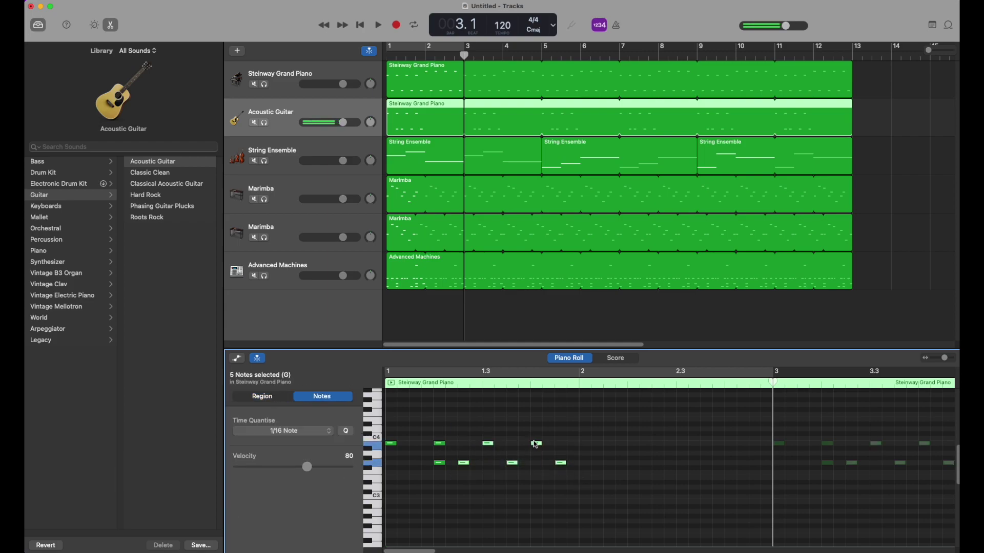
drag(513, 462, 664, 463)
click(426, 441)
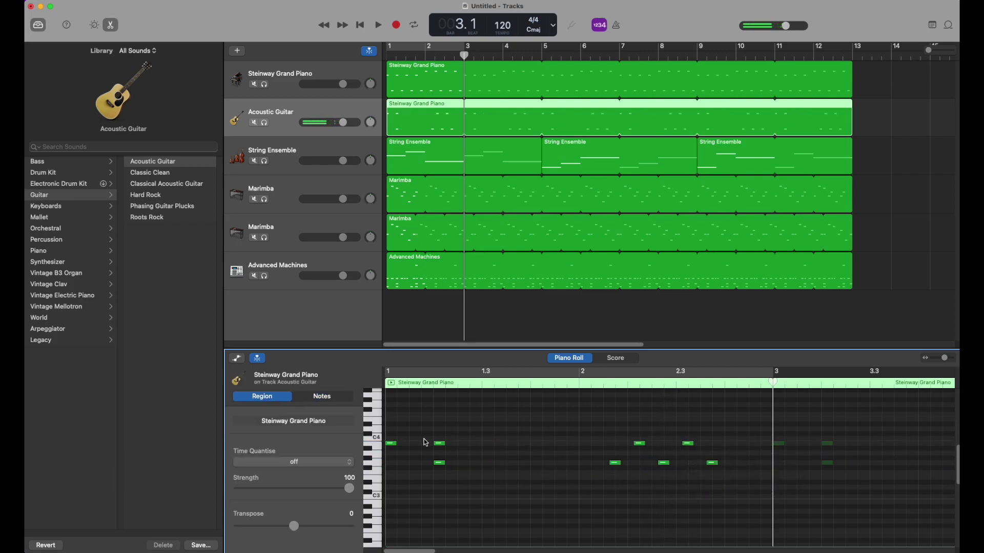
Space the guitar notes one beat apart across bars 1 and 2, alternating upper B3 notes with the lower notes
drag(442, 445, 490, 444)
drag(615, 465, 537, 466)
click(635, 445)
drag(630, 443, 583, 444)
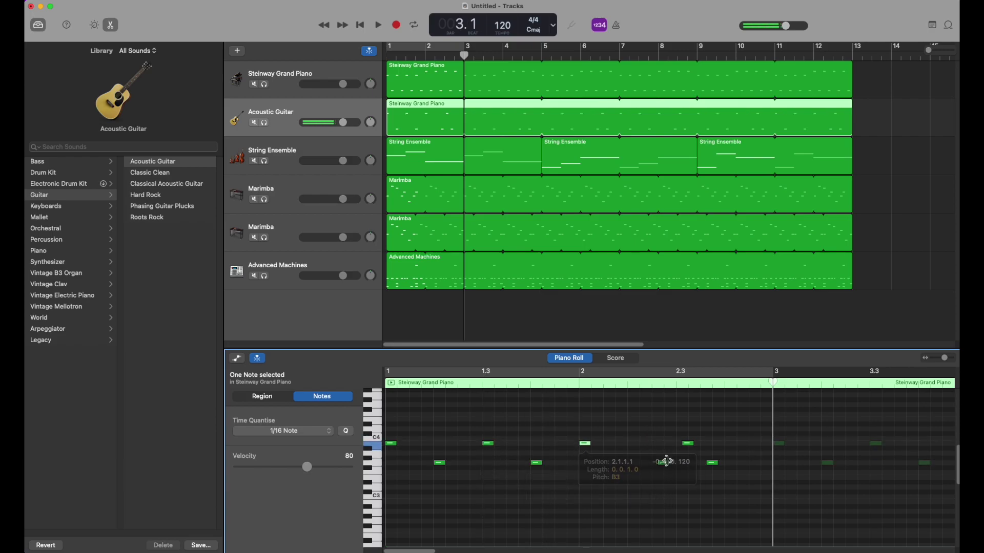
drag(662, 464, 635, 466)
drag(691, 449, 734, 466)
click(566, 489)
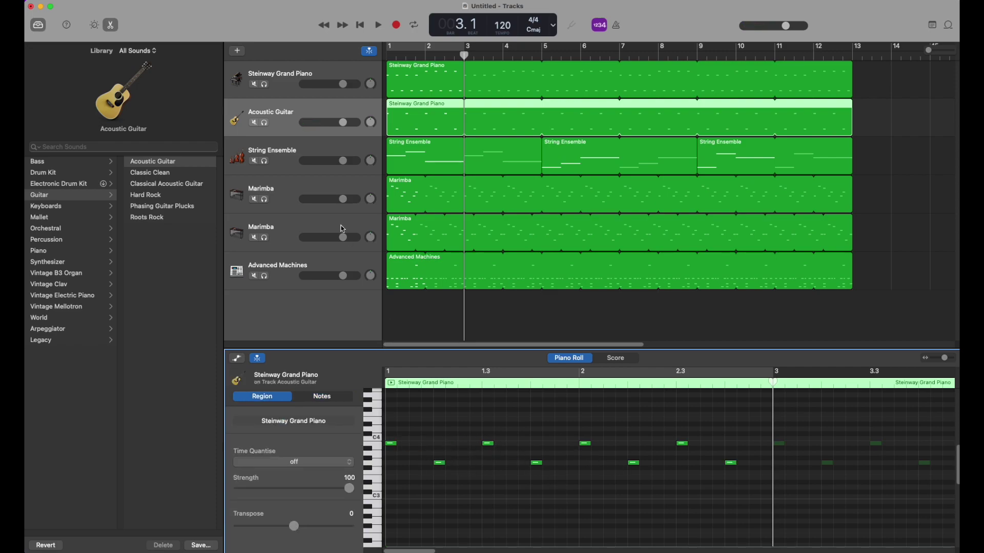
Solo the Steinway Grand Piano track and play its opening from bar 1
click(265, 85)
key(Return)
key(space)
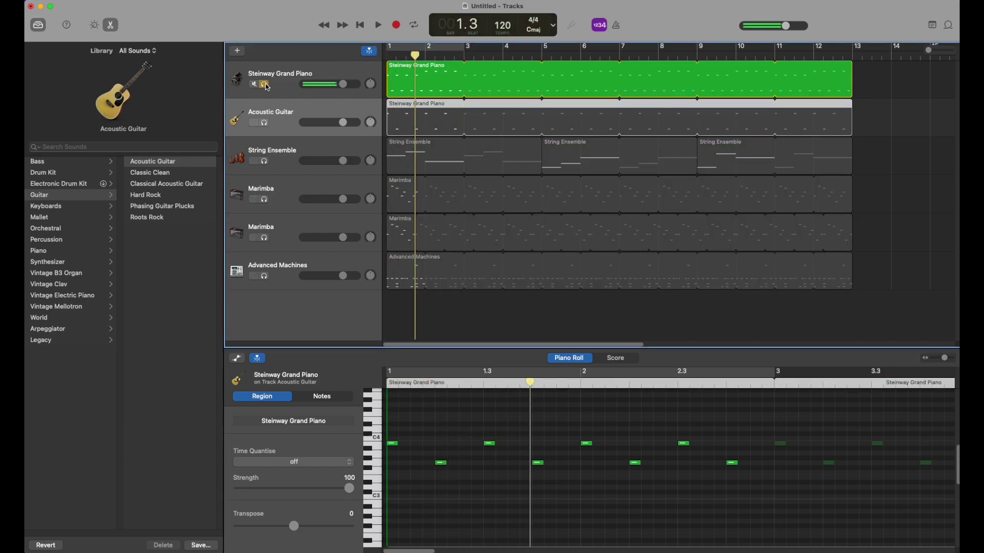
click(264, 84)
key(space)
Play the soloed Acoustic Guitar from bar 1, add the piano to compare their rhythms, and clear both solos
click(265, 123)
key(Return)
key(space)
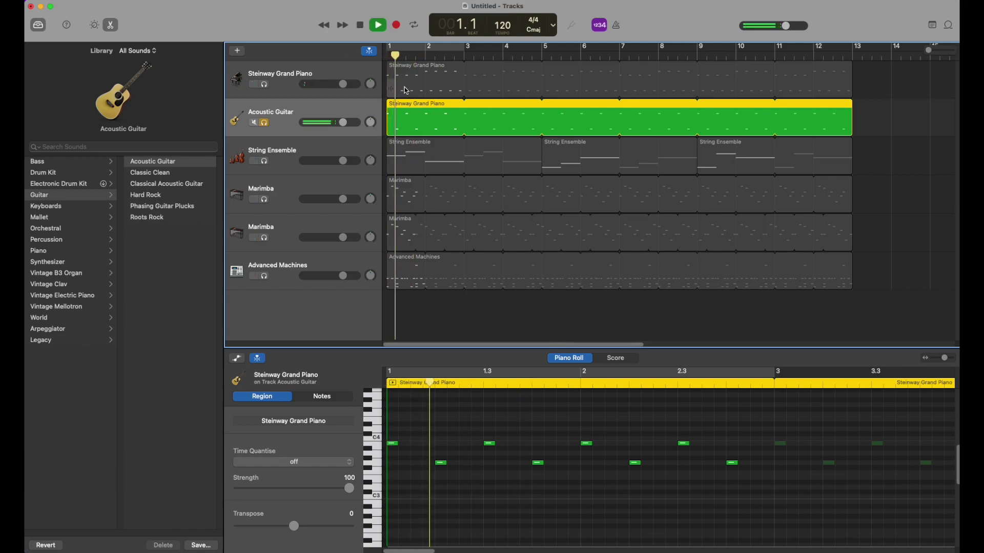
click(270, 86)
click(361, 26)
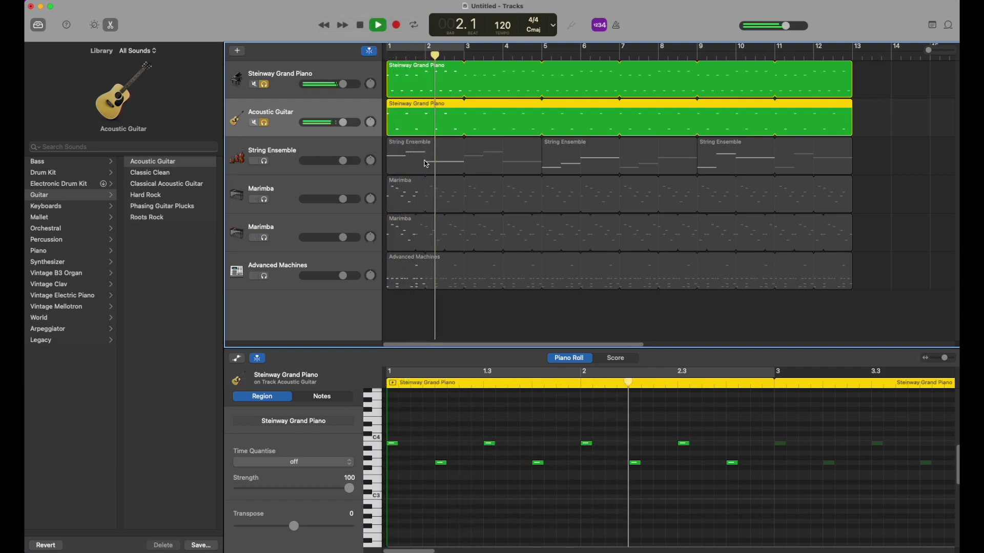
key(space)
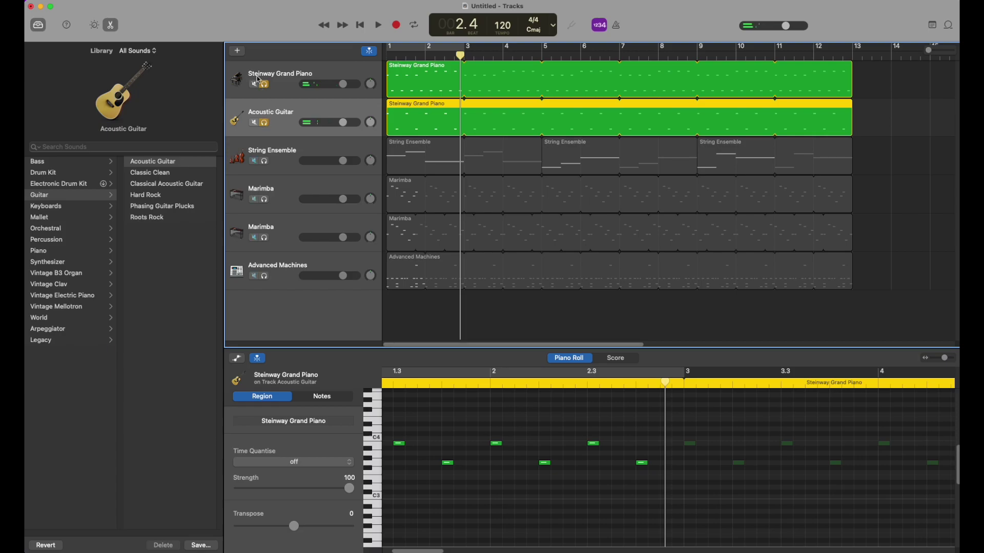
click(265, 85)
click(281, 94)
click(264, 123)
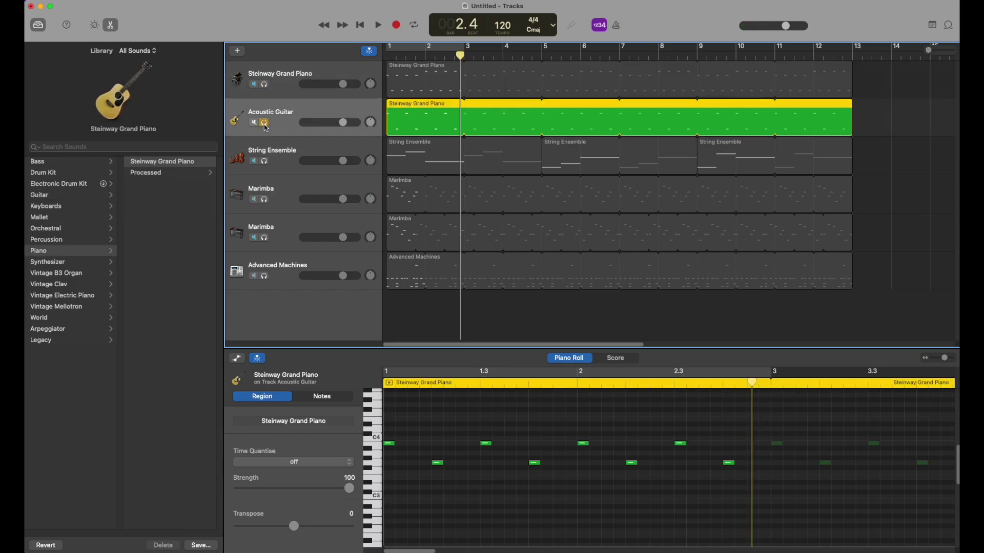
Add a software instrument track below the Steinway Grand Piano and assign it the orchestral Harp sound
click(279, 93)
click(238, 51)
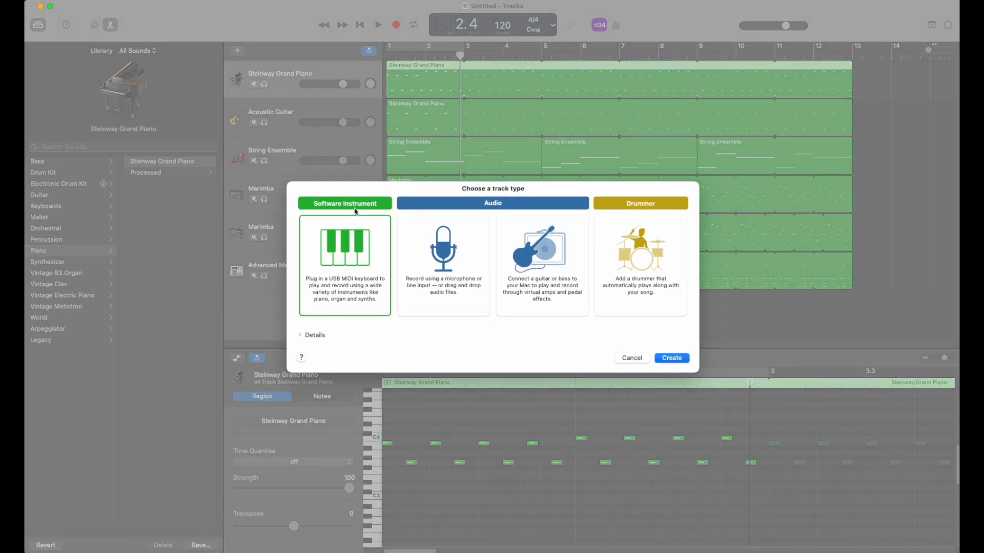
double_click(367, 246)
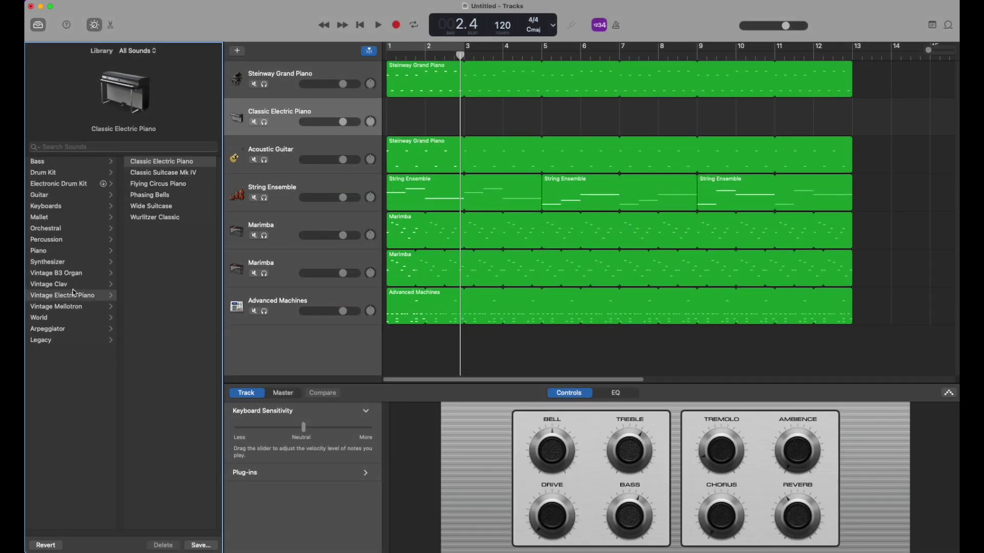
click(60, 230)
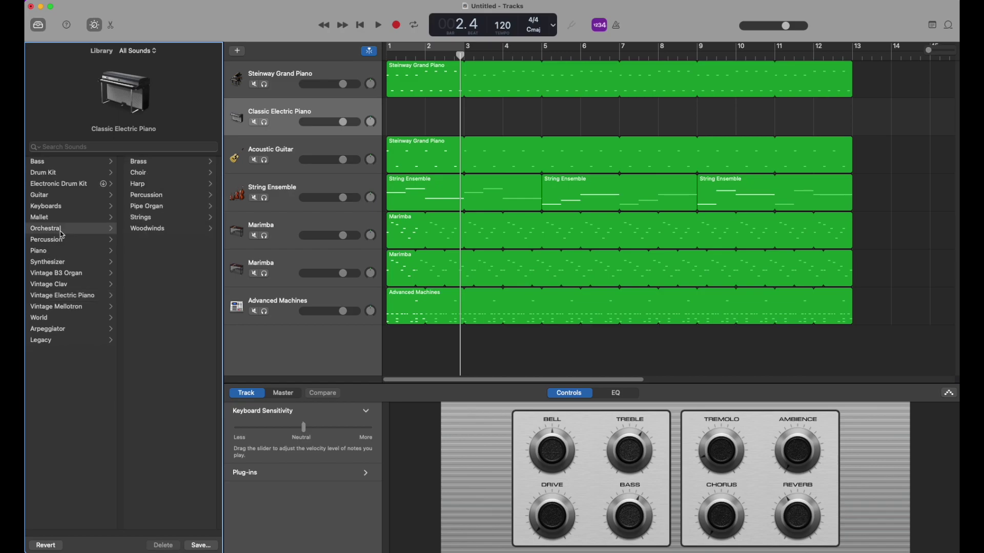
click(148, 184)
click(151, 165)
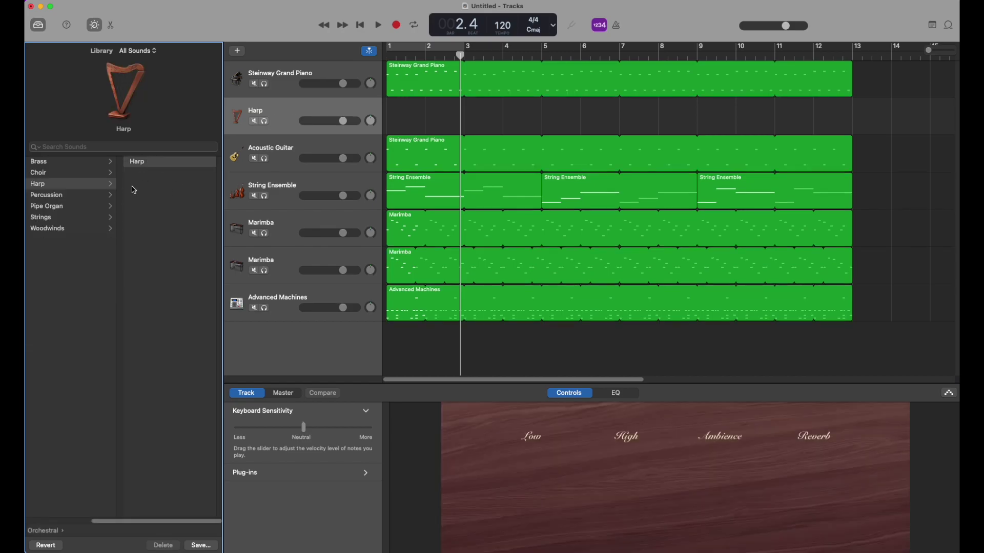
Copy the looped region on the Steinway Grand Piano track
click(420, 83)
right_click(419, 83)
click(451, 99)
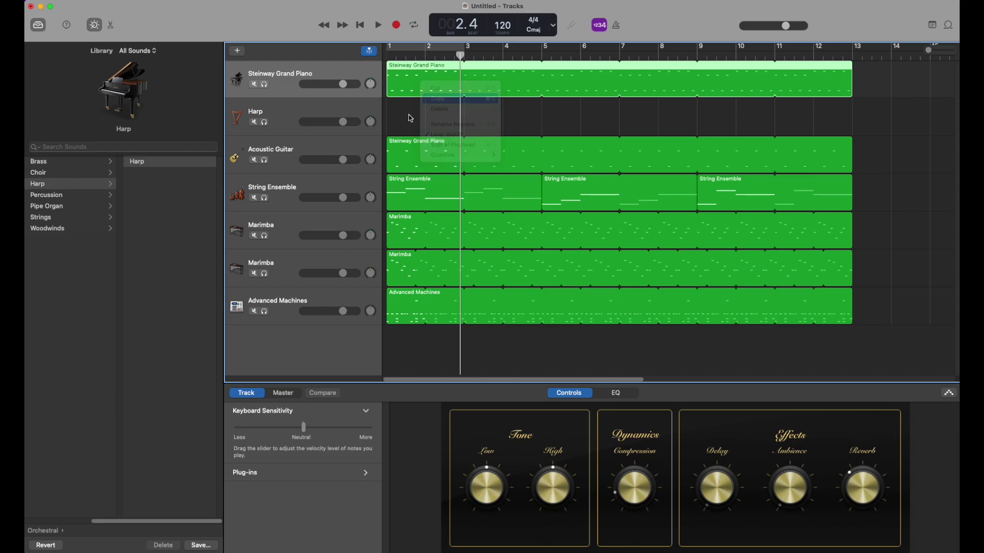
right_click(402, 114)
right_click(401, 115)
click(424, 131)
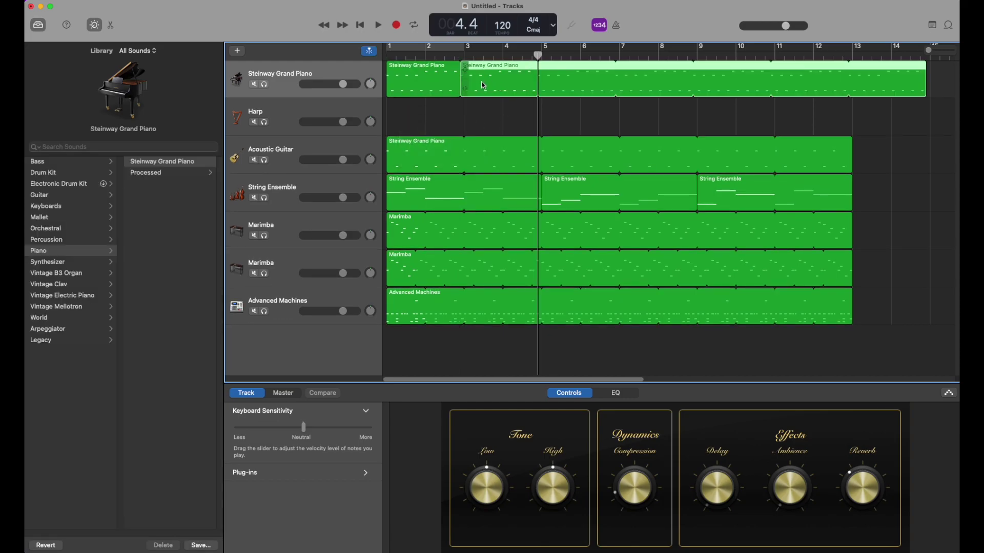
key(super+z)
Paste the copied piano region at bar 1 of the Harp track
key(Return)
click(357, 111)
right_click(416, 110)
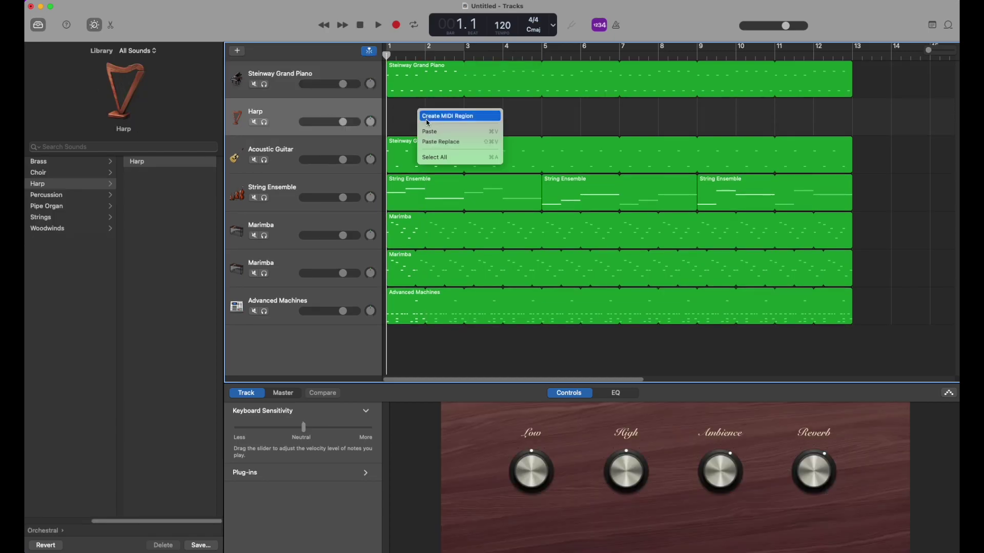
click(425, 129)
Open the harp region's notes and compress bar 1's alternating notes into its first half at sixteenth-note spacing
double_click(413, 120)
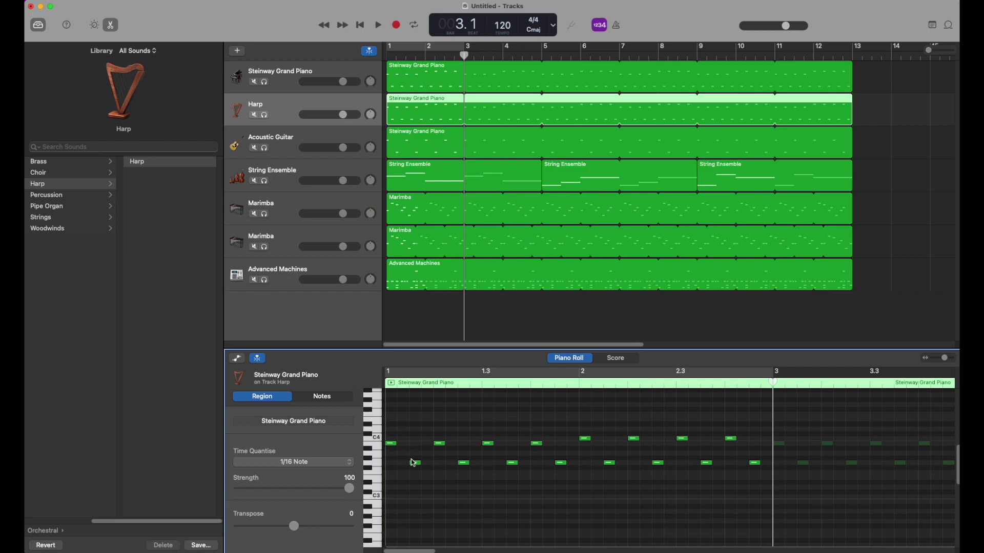
drag(416, 465, 414, 444)
drag(463, 463, 429, 465)
drag(488, 444, 440, 445)
drag(514, 463, 465, 465)
drag(537, 444, 465, 444)
drag(559, 465, 476, 465)
Move the harp notes of bar 2 into the second half of bar 1, continuing the alternating sixteenth-note pattern
drag(556, 413, 656, 465)
click(515, 465)
drag(515, 466, 516, 443)
click(538, 440)
drag(559, 467, 523, 467)
drag(585, 441, 535, 444)
drag(611, 468, 549, 467)
click(537, 439)
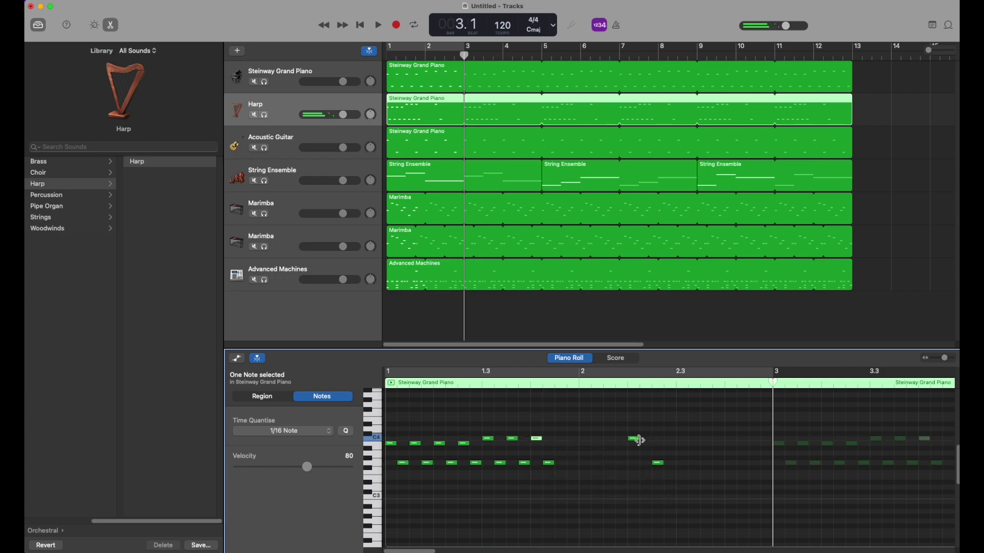
drag(634, 439, 561, 440)
drag(658, 466, 577, 468)
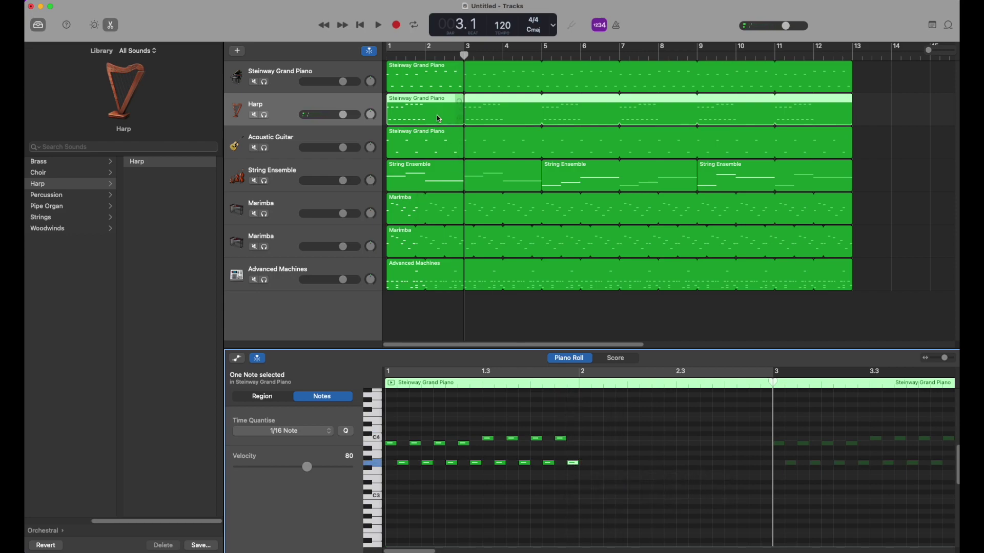
Shorten the harp's source region to one bar so the pattern repeats every bar
drag(457, 119, 432, 116)
click(426, 53)
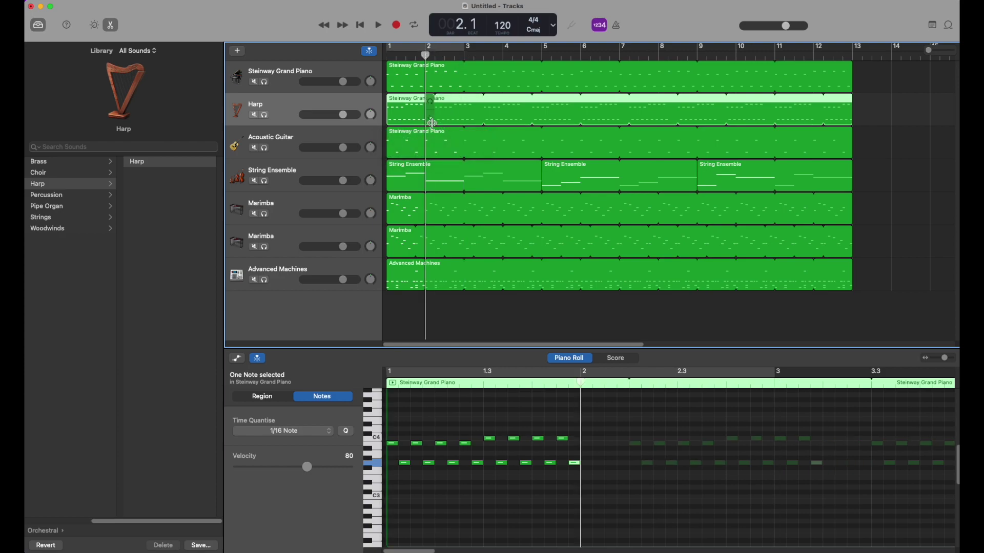
drag(427, 121, 424, 121)
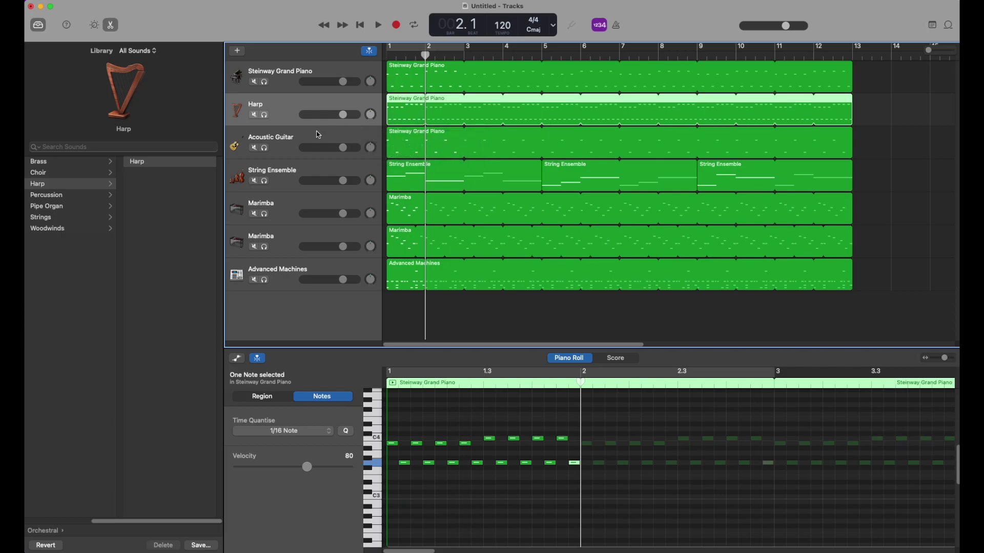
Play the soloed piano part briefly from bar 1 as a reference for the harp, and clear its solo
click(265, 83)
click(388, 52)
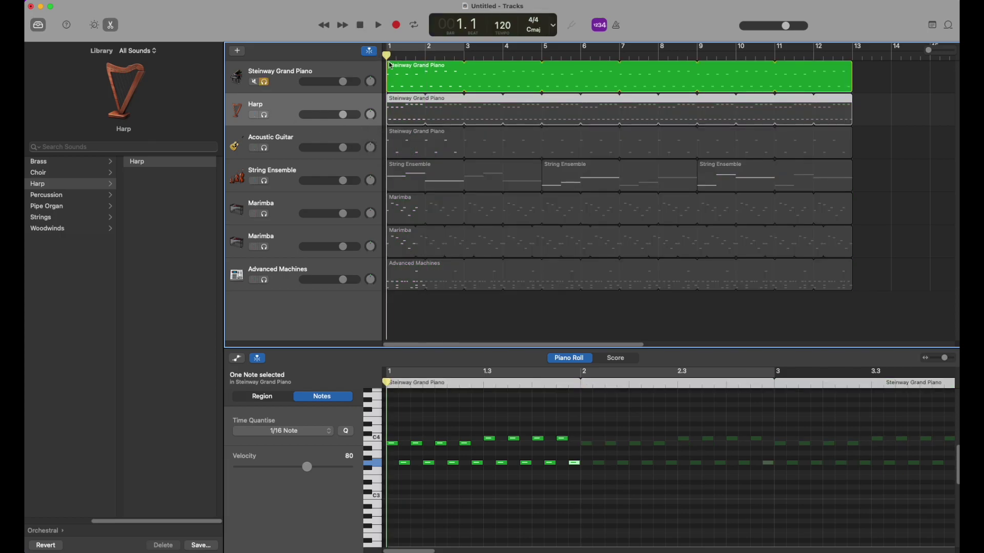
key(space)
key(space)
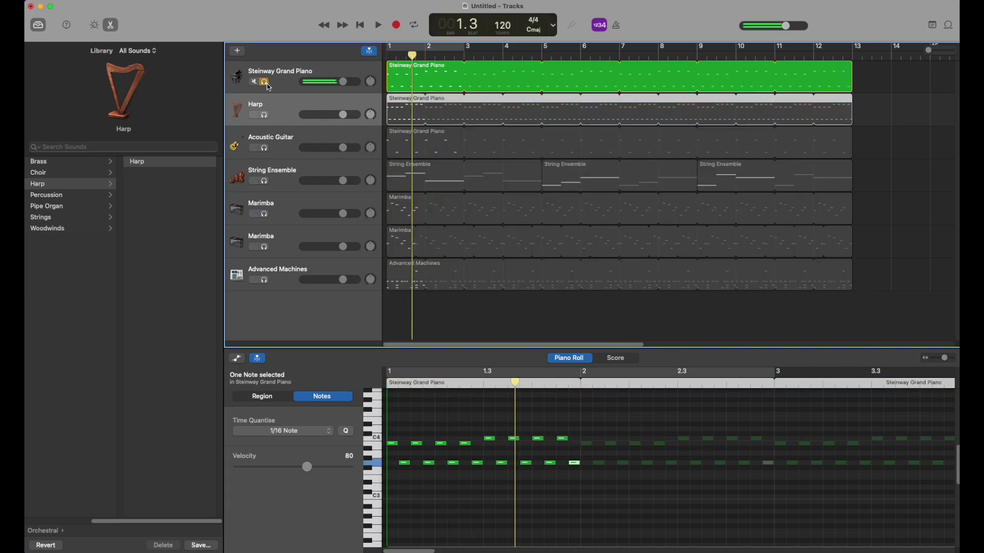
click(265, 82)
Solo the Harp track and play its faster pattern from bar 1
click(264, 115)
drag(417, 58, 348, 57)
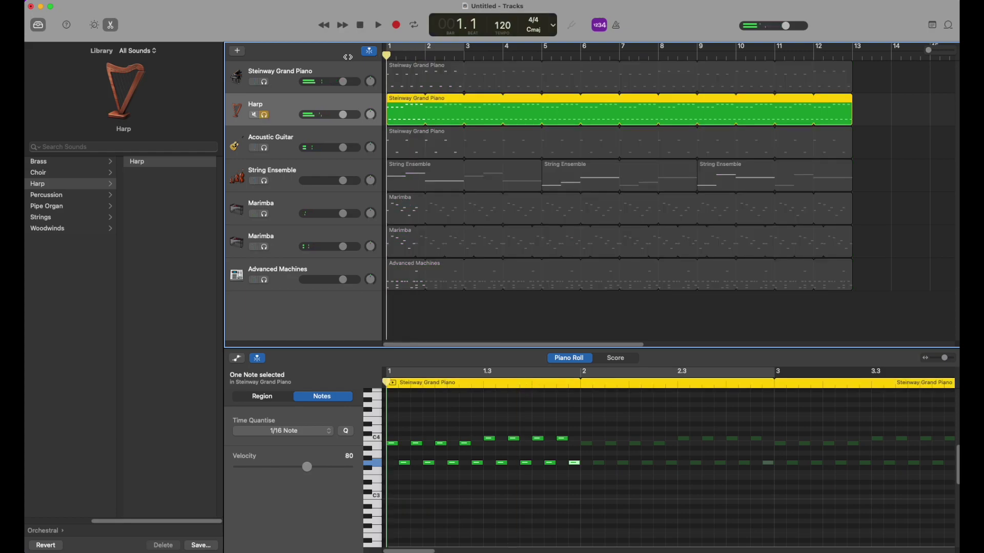
key(space)
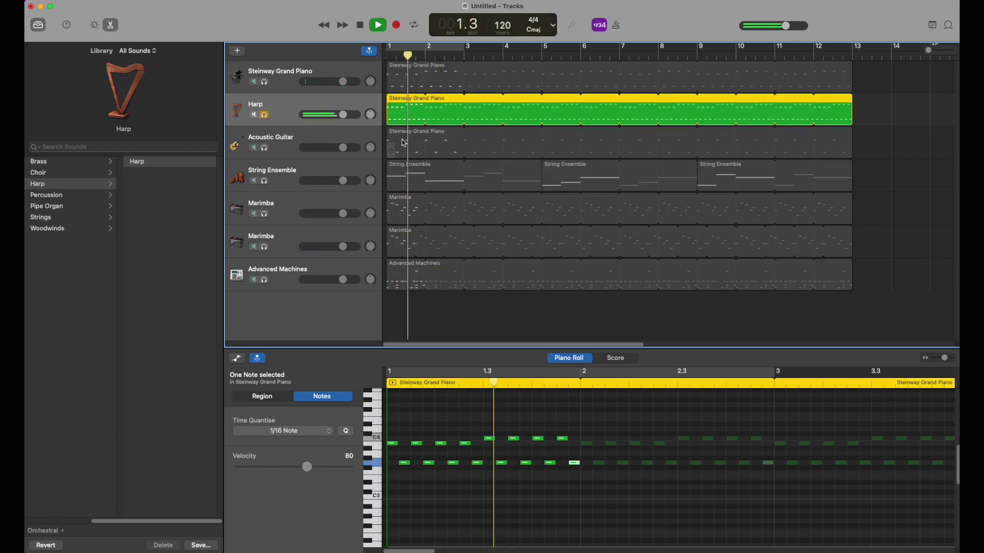
Clear the harp solo to hear all tracks together into bar 4, stop playback, and deselect the region
click(265, 115)
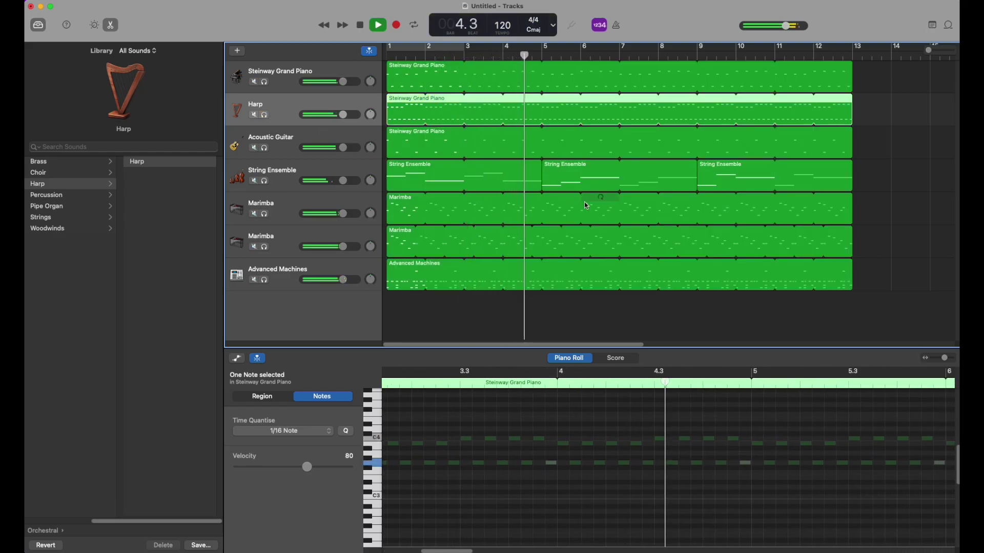
key(space)
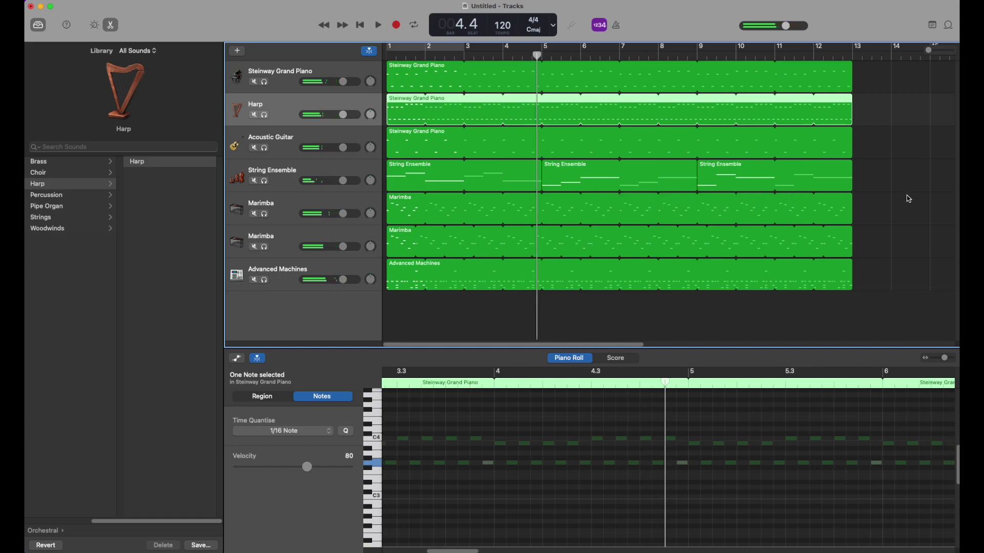
click(908, 197)
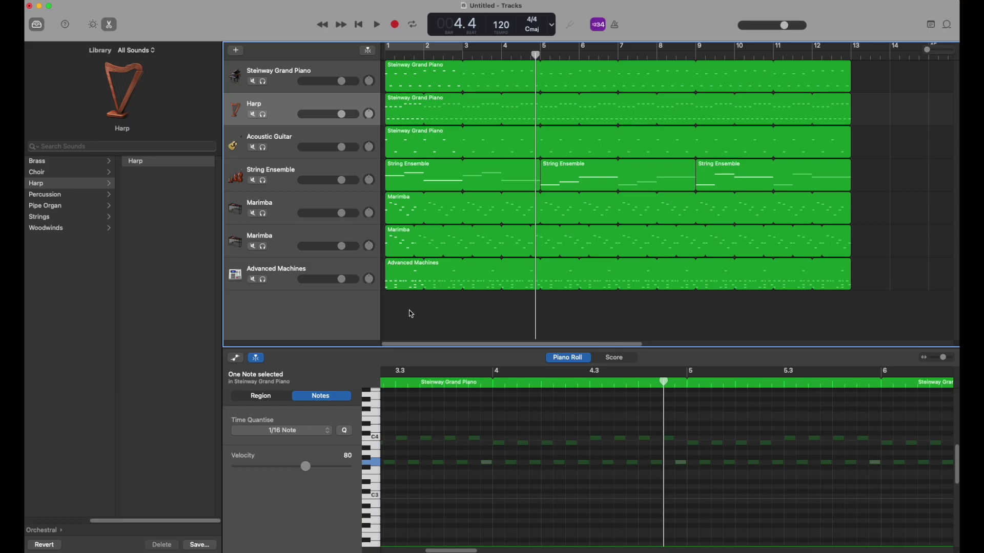
Move the Advanced Machines drum region to start at bar 5 and the second Marimba region to start at bar 3
drag(405, 274, 496, 283)
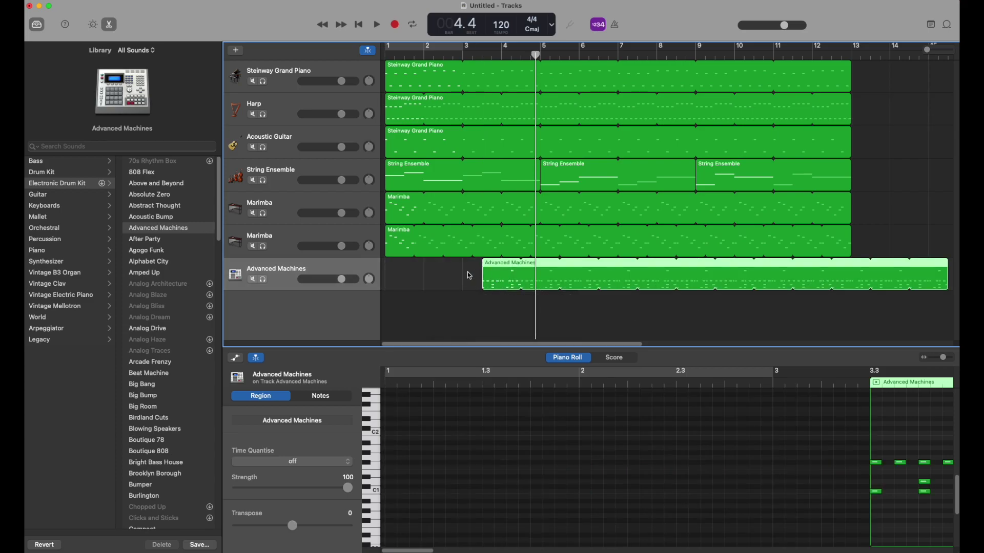
drag(500, 55, 501, 55)
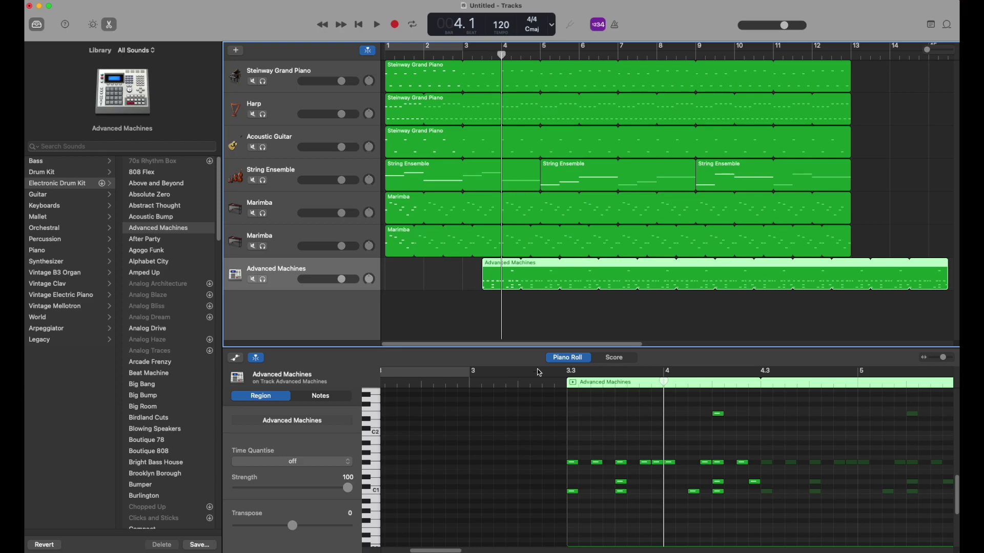
drag(509, 279, 567, 277)
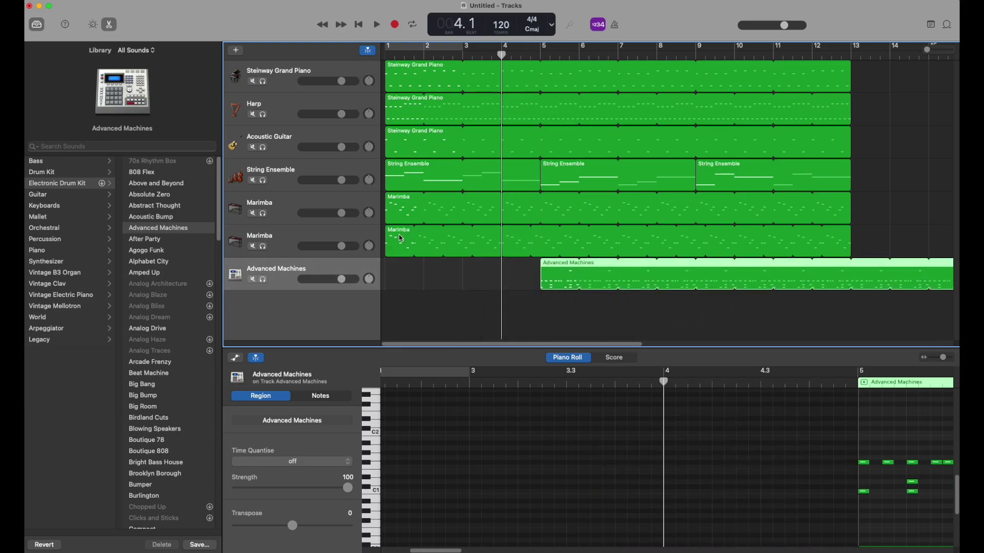
drag(398, 241, 474, 242)
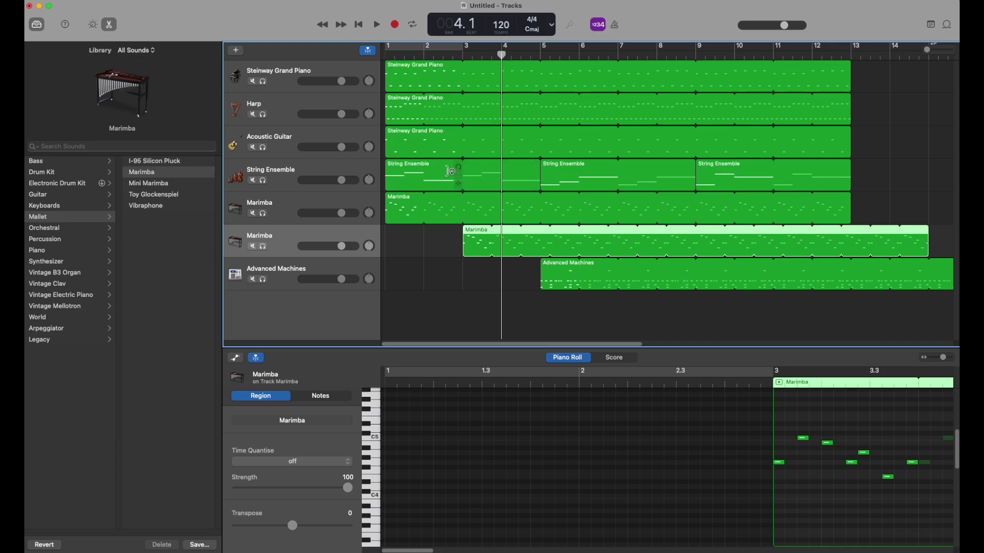
Stagger the remaining entries so the string regions start at bar 5, the guitar at bar 9 and the harp at bar 11
click(424, 177)
drag(424, 177, 580, 180)
drag(412, 145, 721, 146)
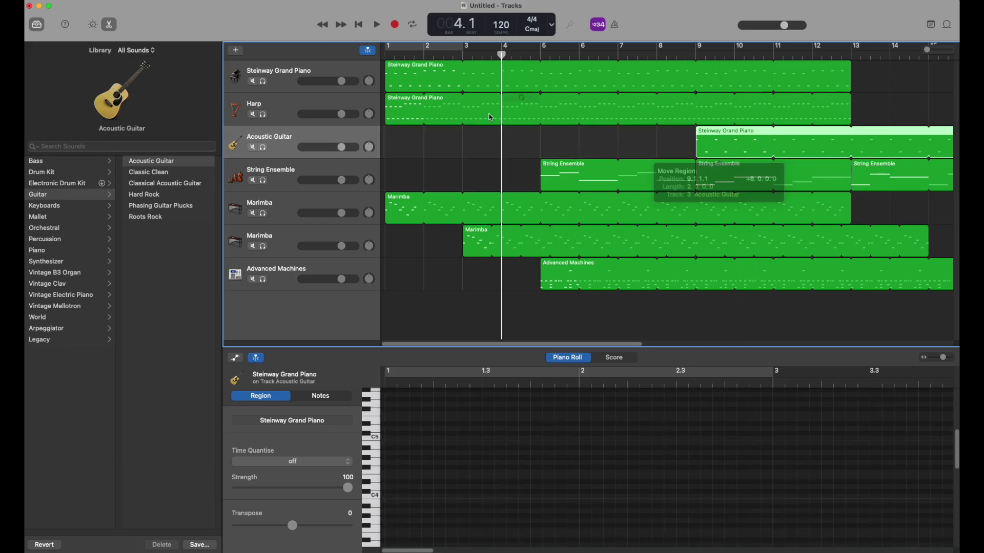
drag(416, 110, 790, 114)
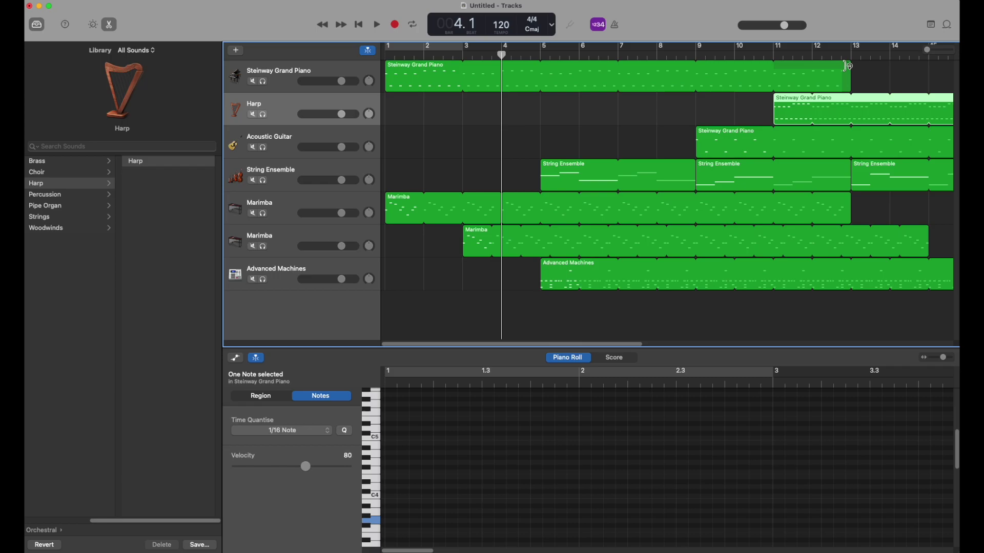
Hide the Library, extend the piano and first Marimba loops to bar 15, and extend the last string and drum loops to bar 19
drag(846, 66, 953, 67)
drag(829, 199, 908, 205)
scroll(588, 347, left, 2)
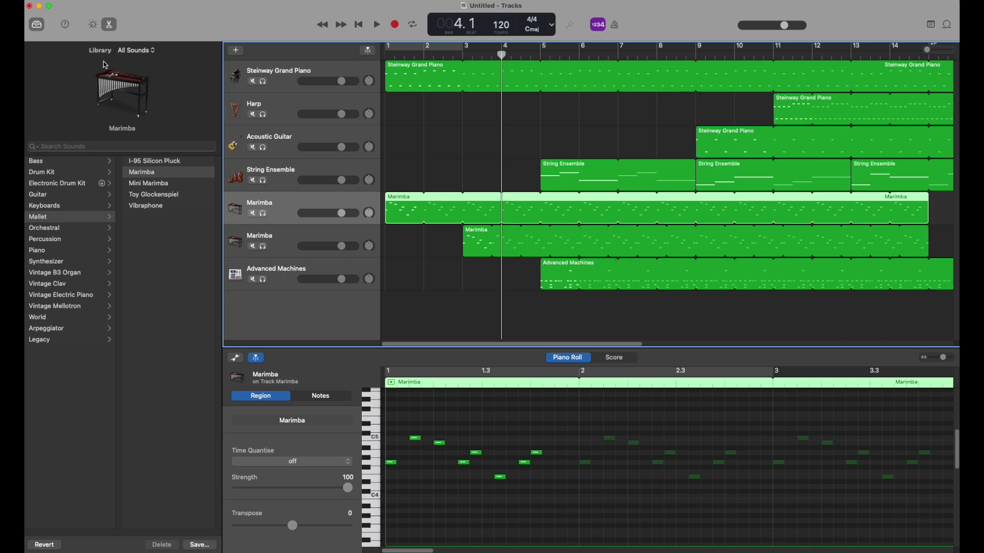
click(37, 25)
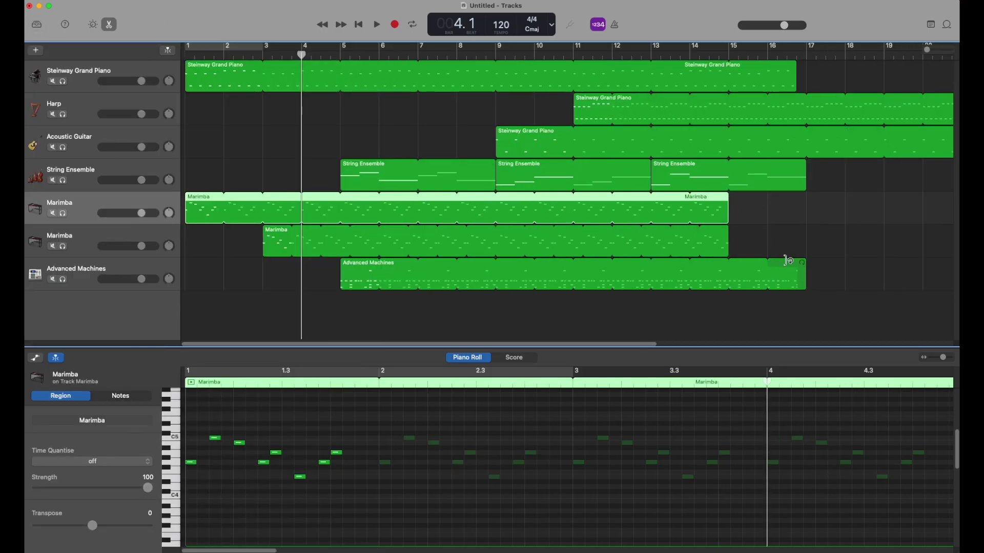
mouse_move(727, 196)
mouse_down()
mouse_move(689, 197)
mouse_move(726, 195)
mouse_up()
drag(806, 163, 883, 163)
drag(794, 65, 729, 63)
drag(802, 259, 884, 262)
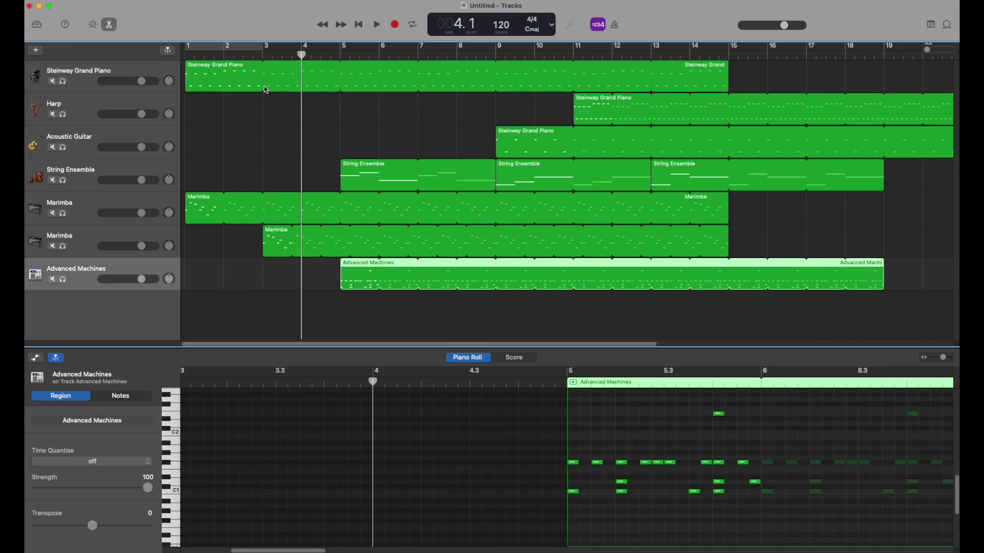
Copy the piano region and paste it at bar 19 on the Steinway Grand Piano track, and return the playhead to bar 1
click(228, 75)
drag(200, 52, 176, 54)
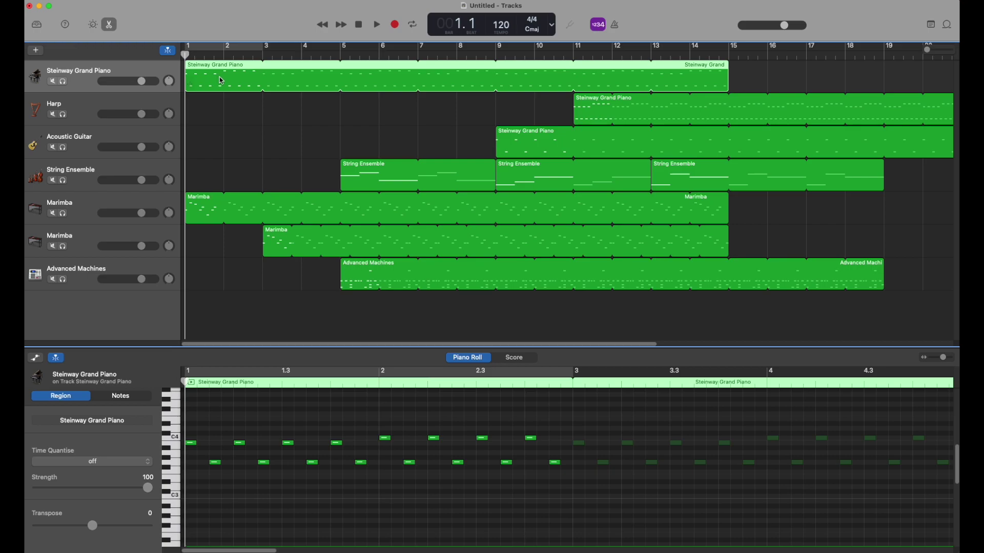
right_click(221, 81)
click(233, 93)
drag(808, 57, 883, 53)
scroll(684, 77, right, 10)
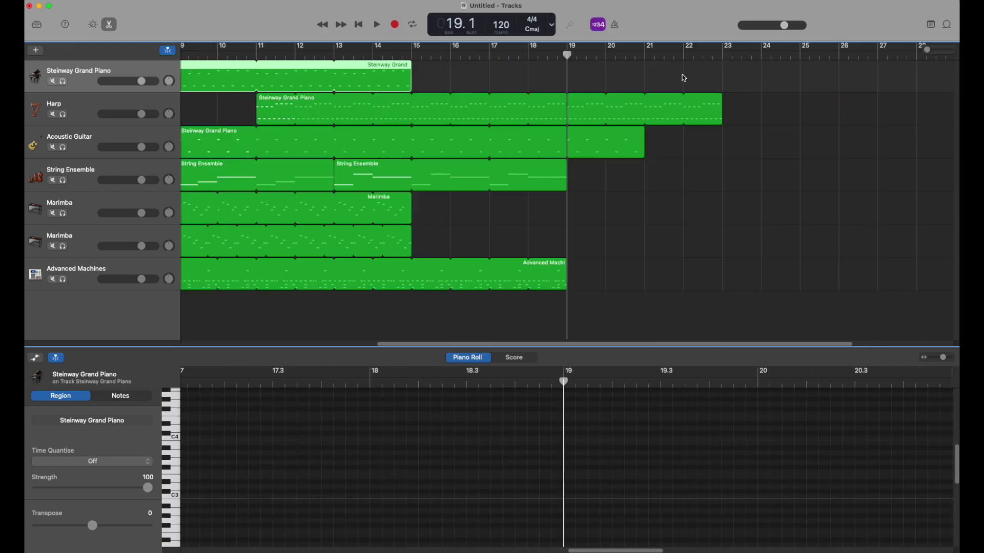
right_click(603, 75)
click(607, 93)
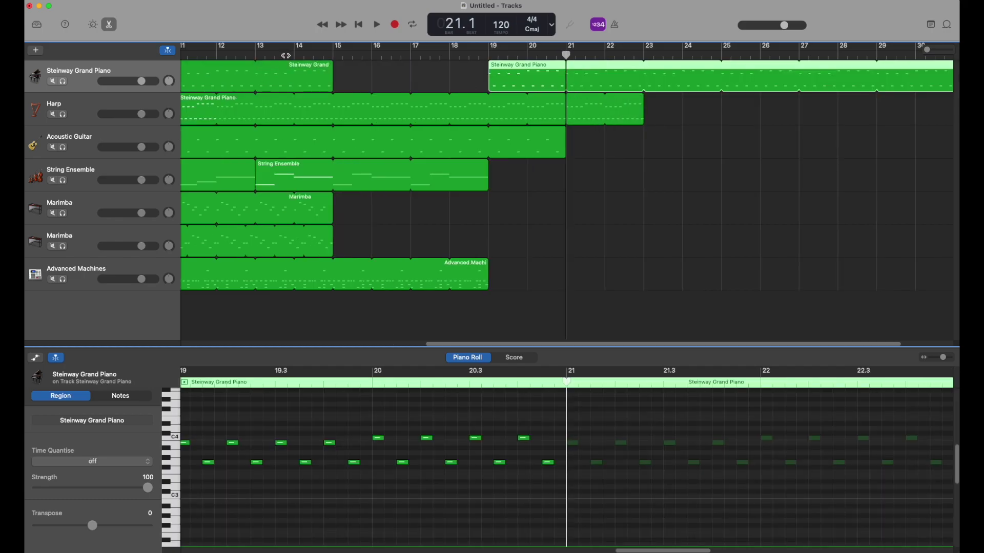
click(361, 25)
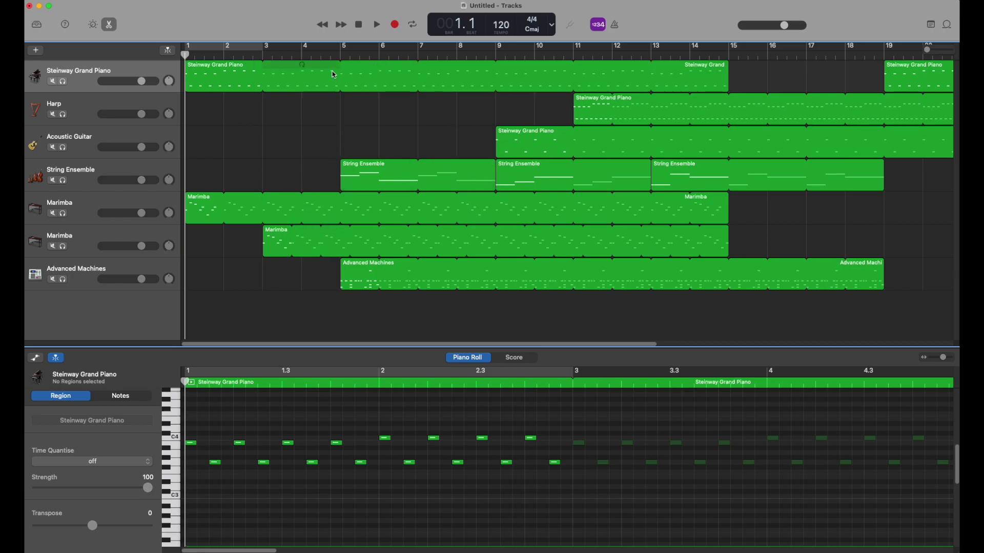
drag(363, 178, 334, 178)
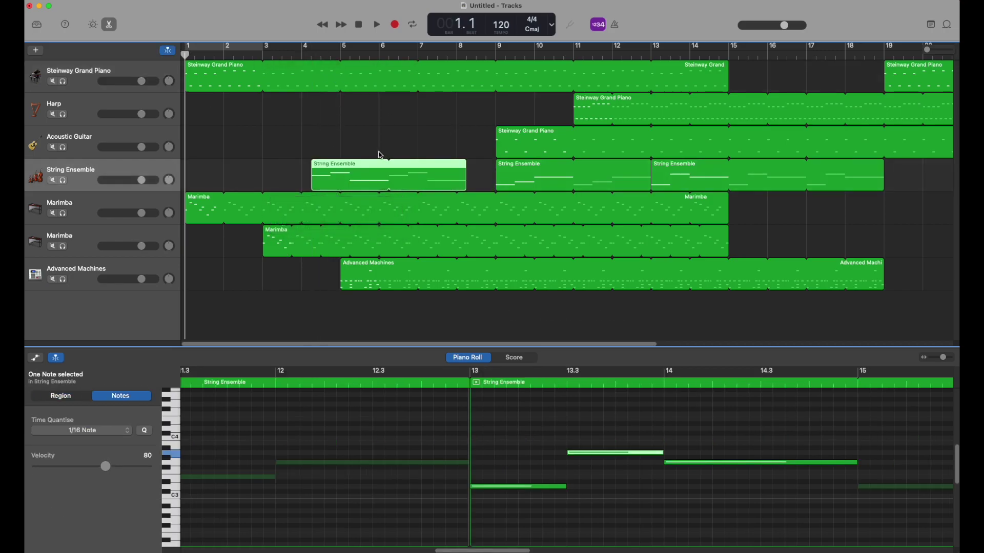
key(super+z)
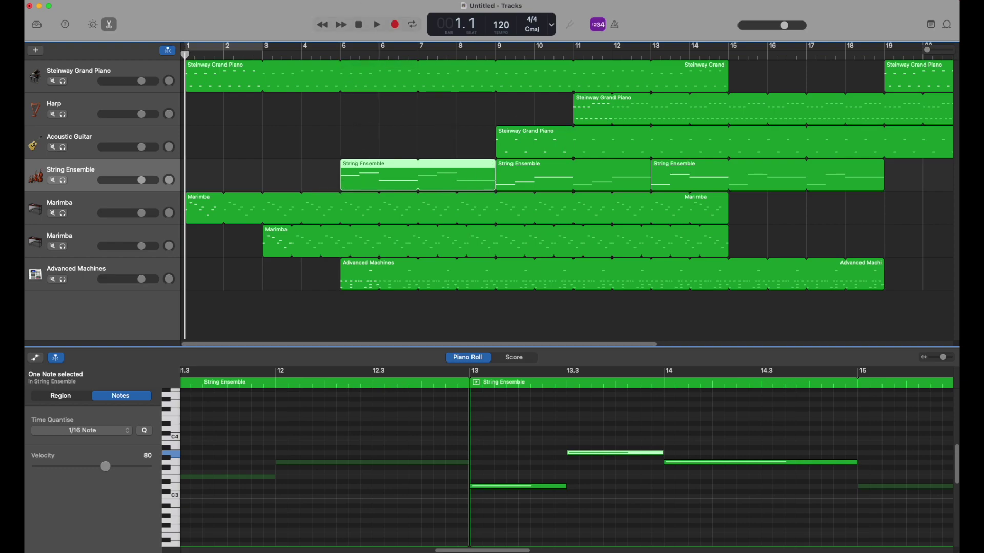
click(402, 115)
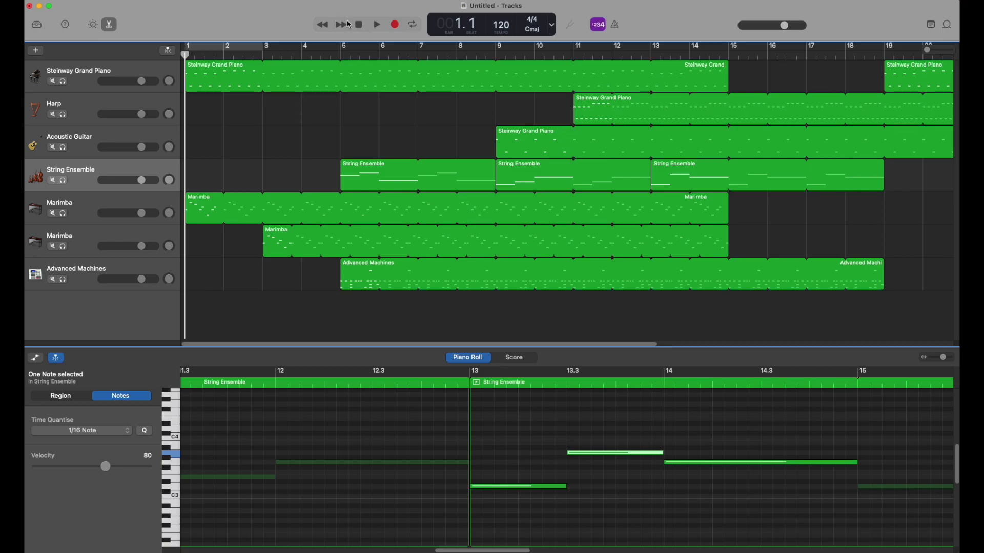
Play the arrangement from bar 1 into bar 20, lowering the String Ensemble to -1.9 dB and slightly reducing both Marimbas and the Harp
click(358, 24)
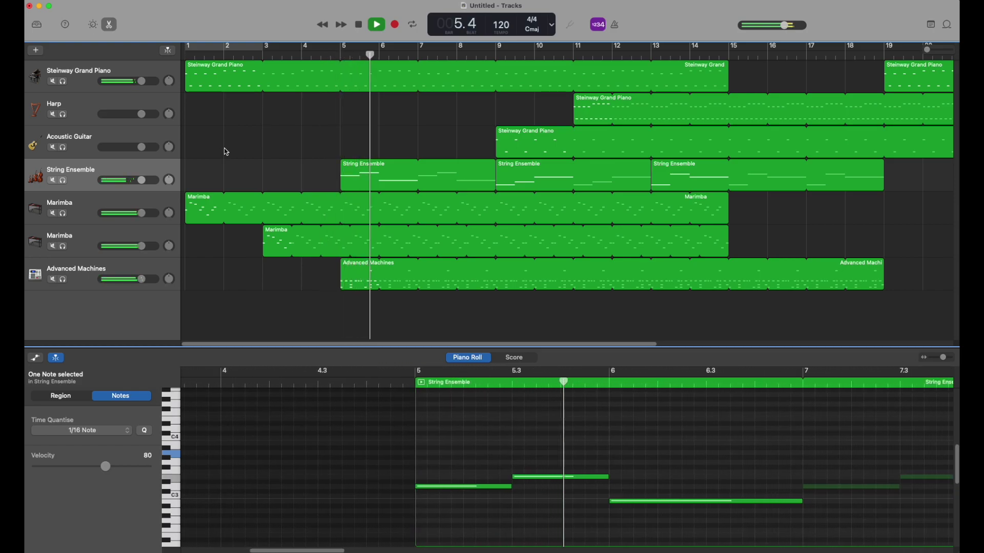
drag(141, 181, 137, 180)
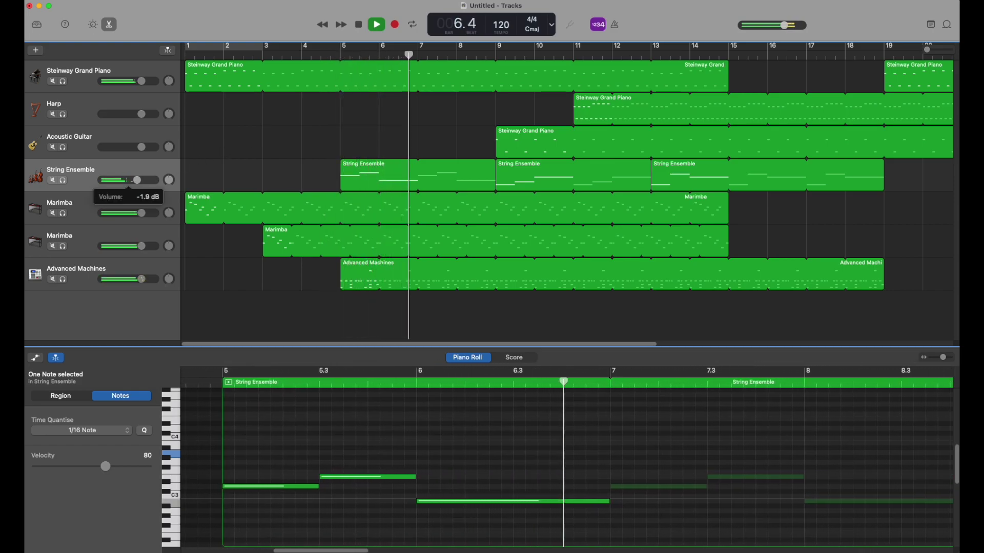
drag(141, 246, 139, 246)
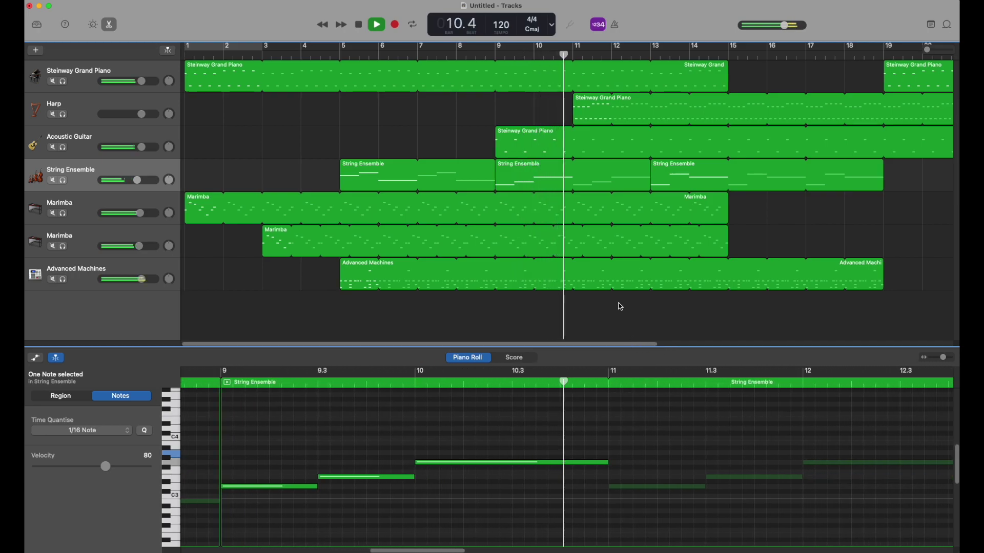
drag(142, 114, 135, 114)
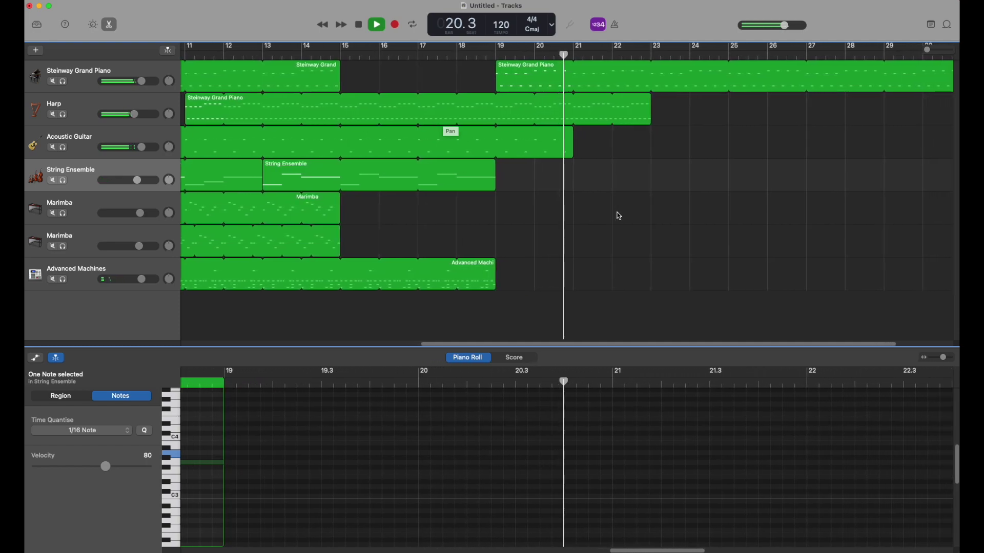
key(space)
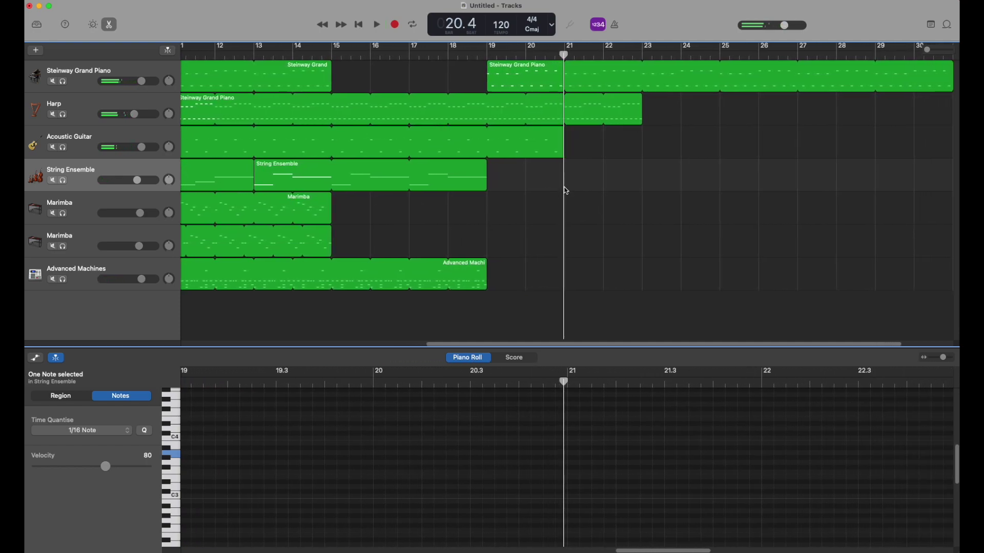
Show volume automation and fade the Harp in from silence at bar 11 to its normal level at bar 15
drag(522, 348, 266, 336)
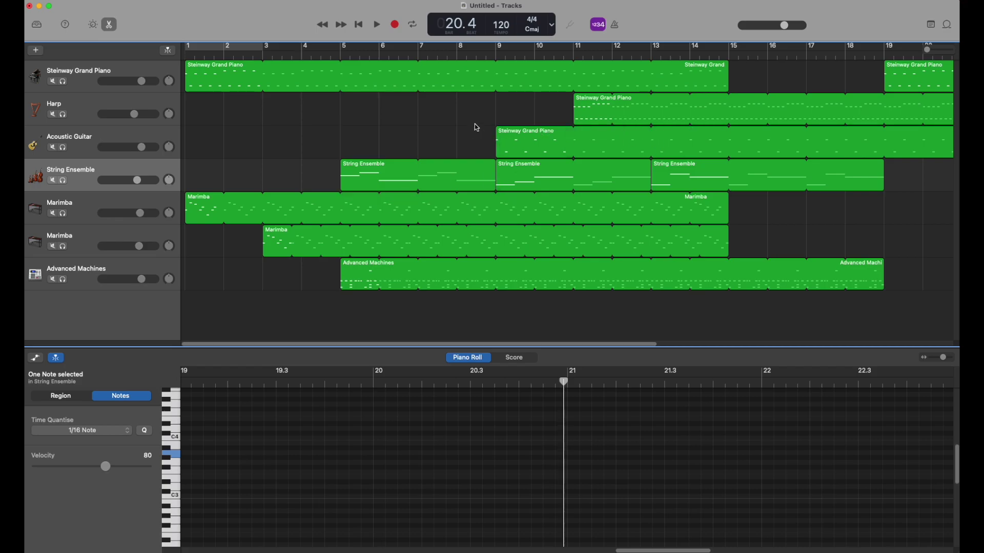
scroll(461, 134, down, 2)
key(a)
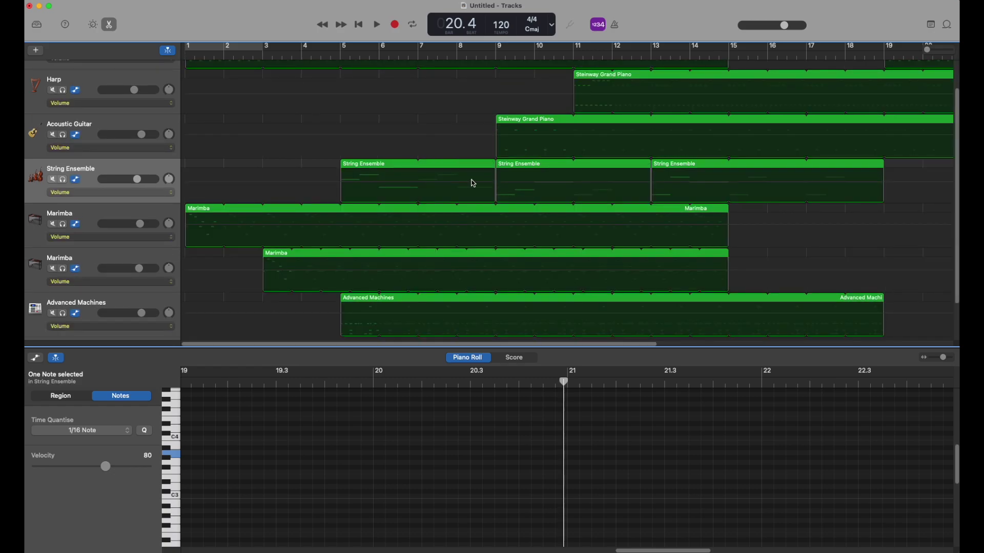
click(617, 96)
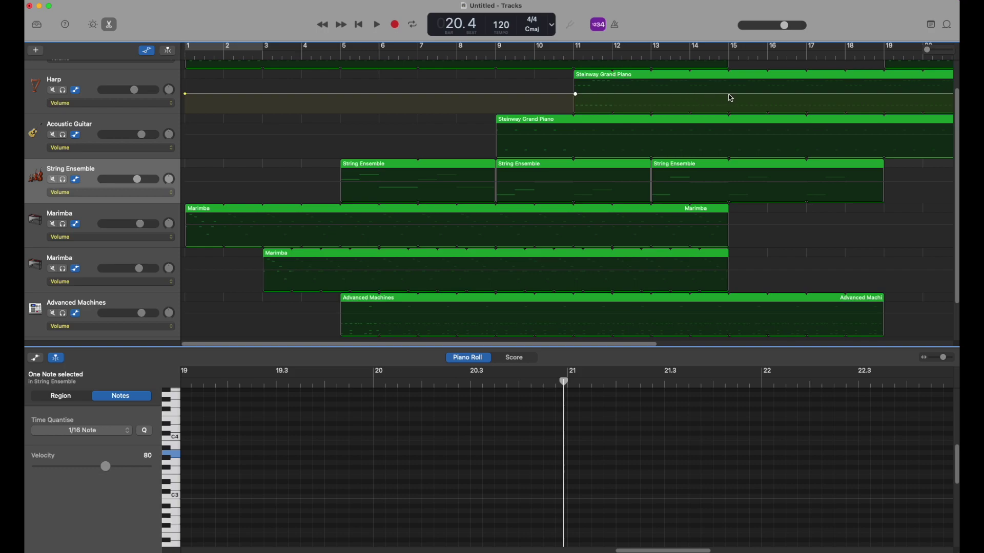
mouse_move(576, 96)
mouse_down()
mouse_move(576, 82)
mouse_move(575, 112)
mouse_up()
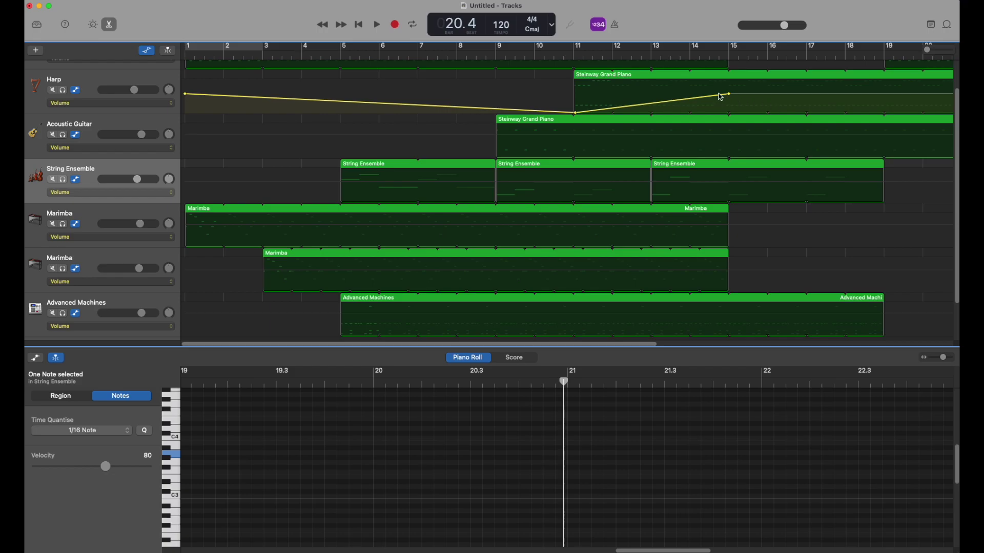
Solo the Harp track and play its fade-in from bar 11
click(569, 54)
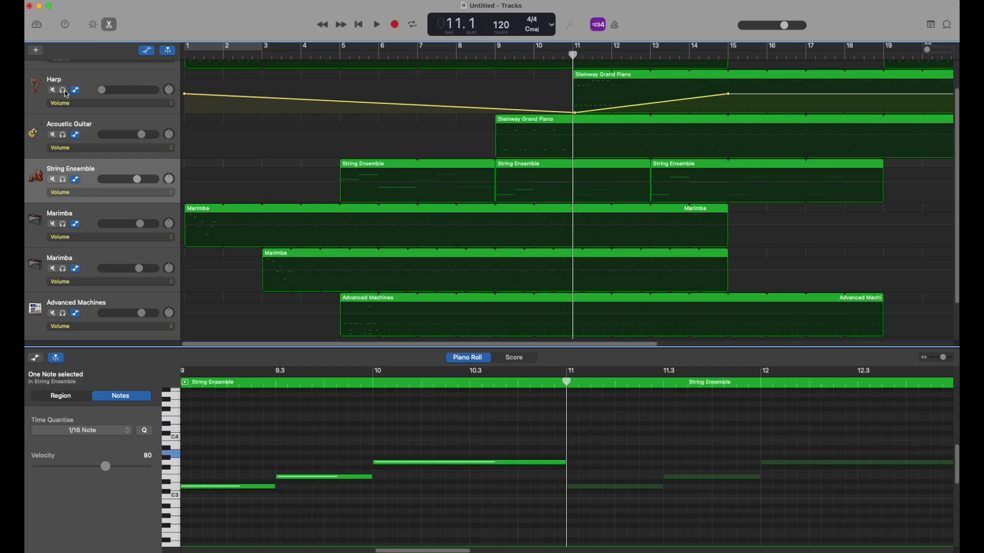
click(65, 93)
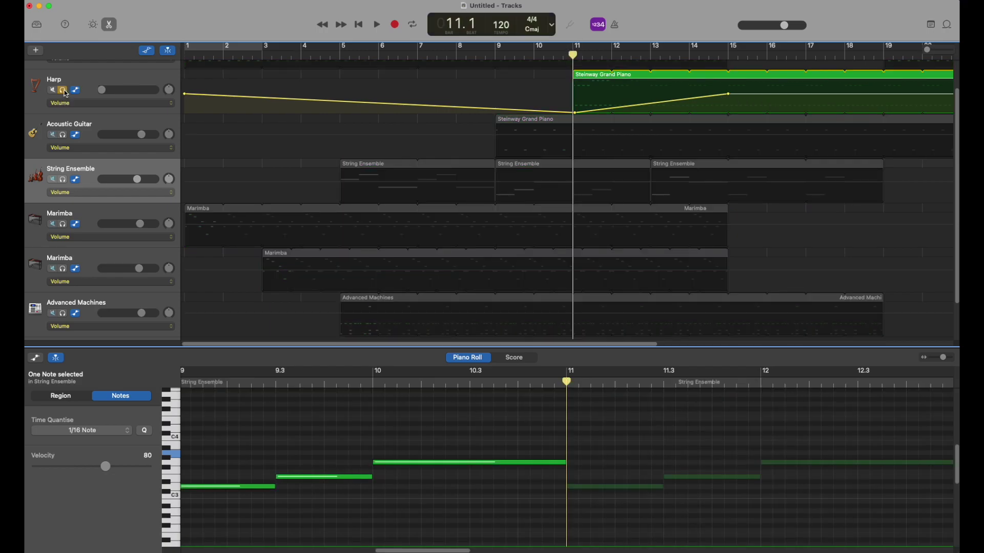
key(space)
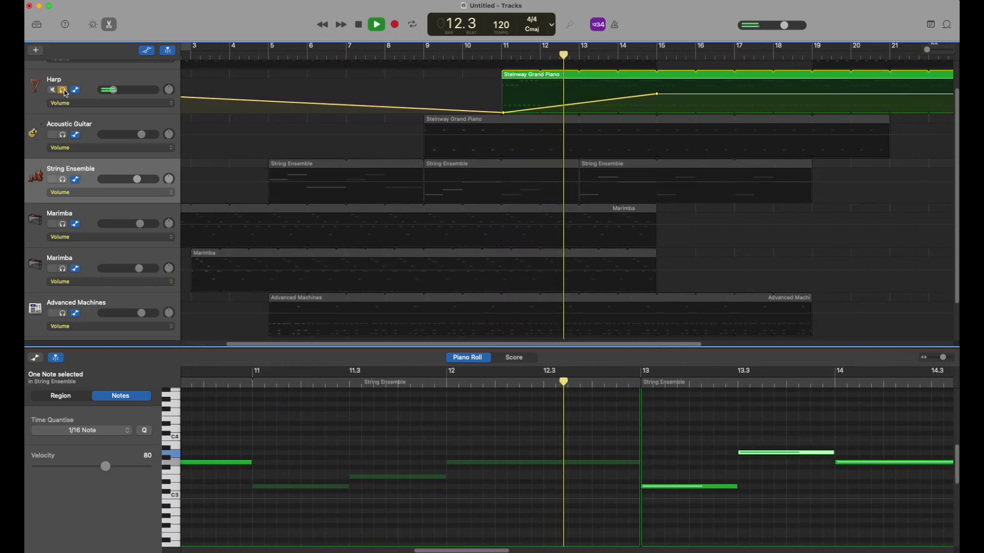
Fade the Harp's volume from bar 15 to silence at about bar 17, hide the automation, and clear the Harp solo
drag(706, 95, 707, 112)
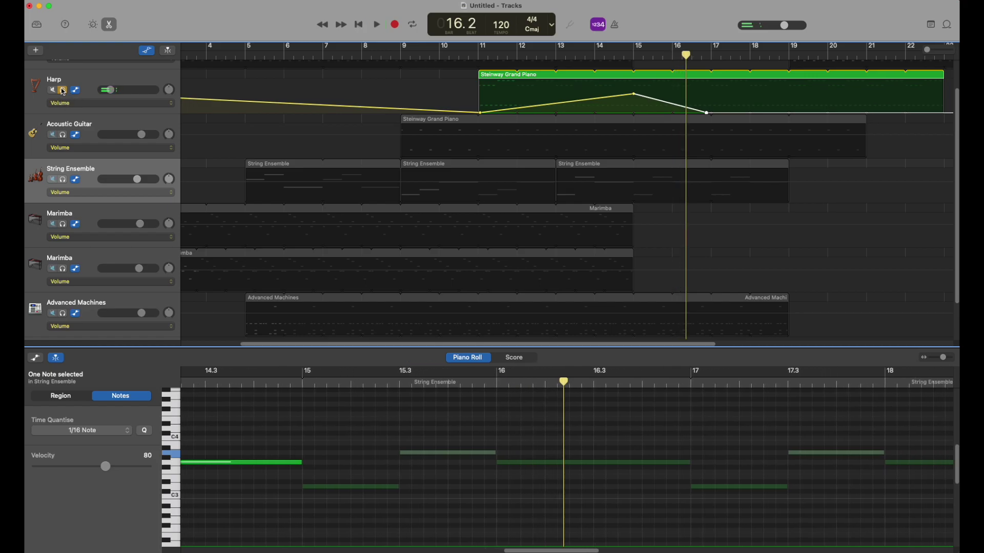
key(a)
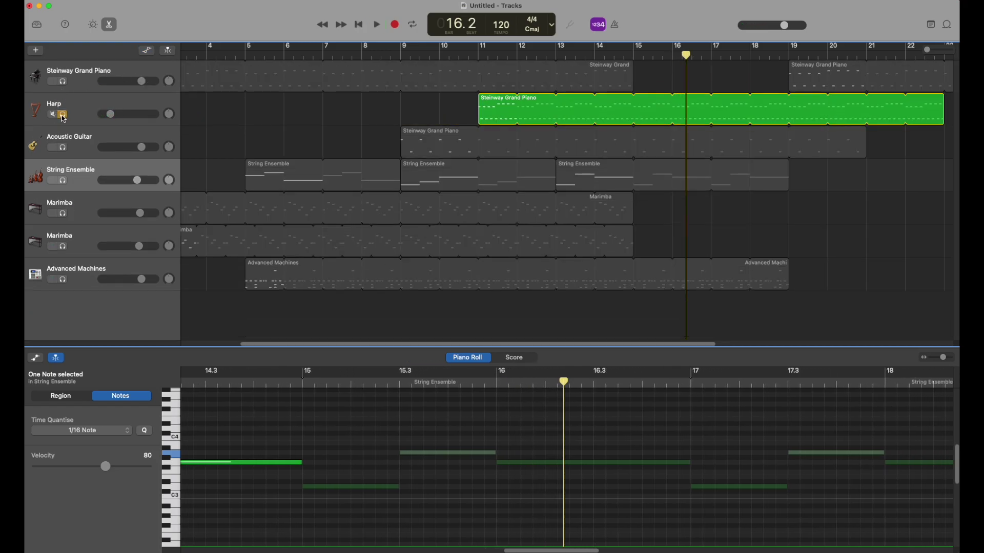
click(63, 115)
key(a)
key(a)
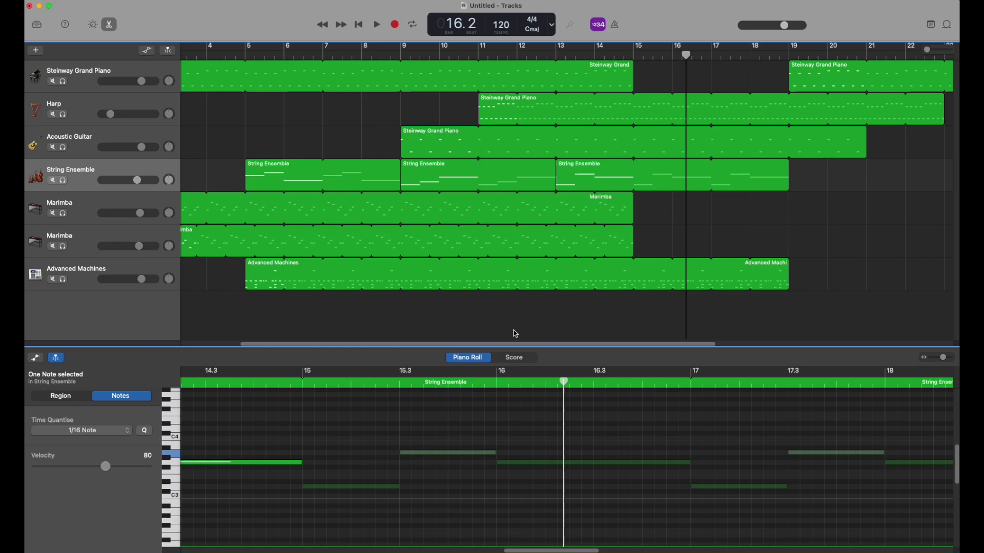
scroll(342, 156, left, 4)
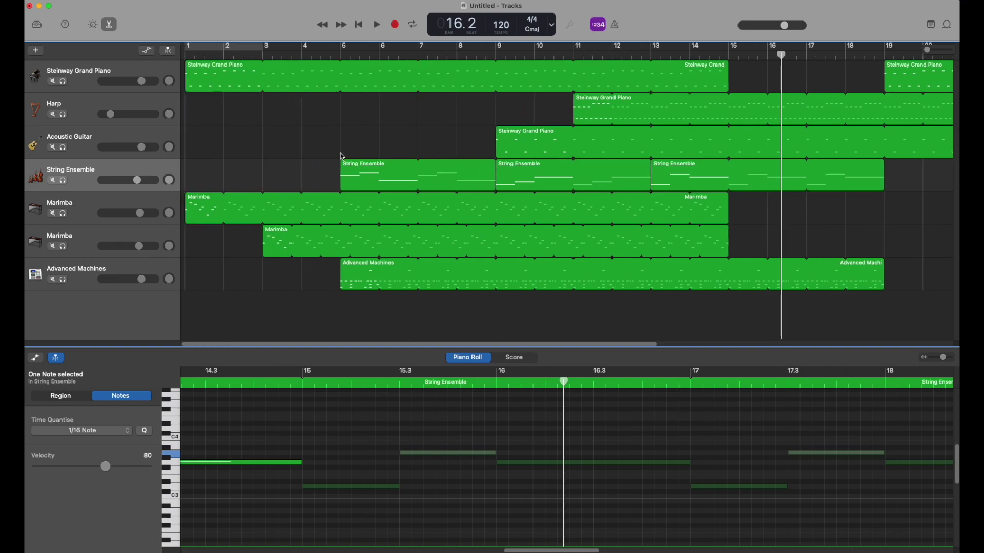